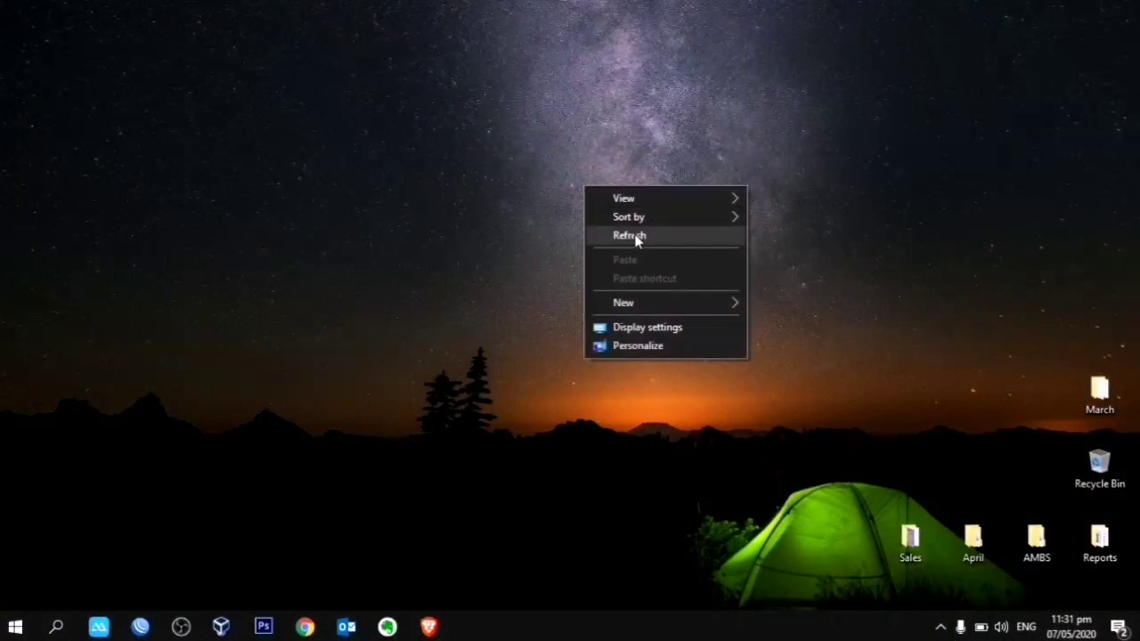
Check the connected Wi-Fi network in the list of available networks, closing the list when finished
left_click(635, 236)
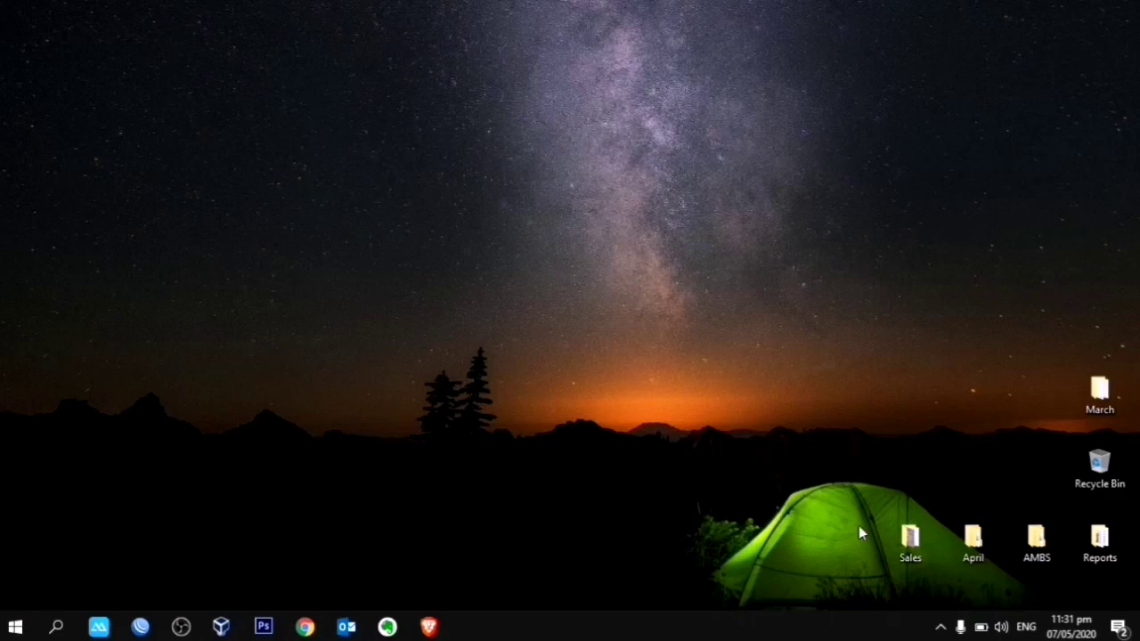
left_click(939, 627)
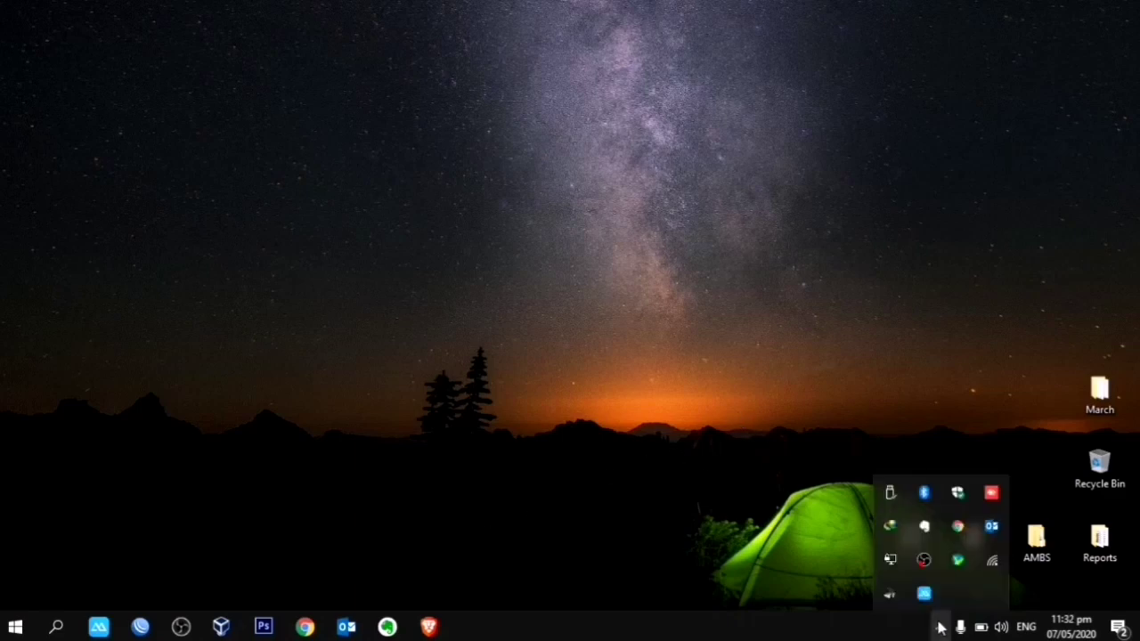
left_click(995, 568)
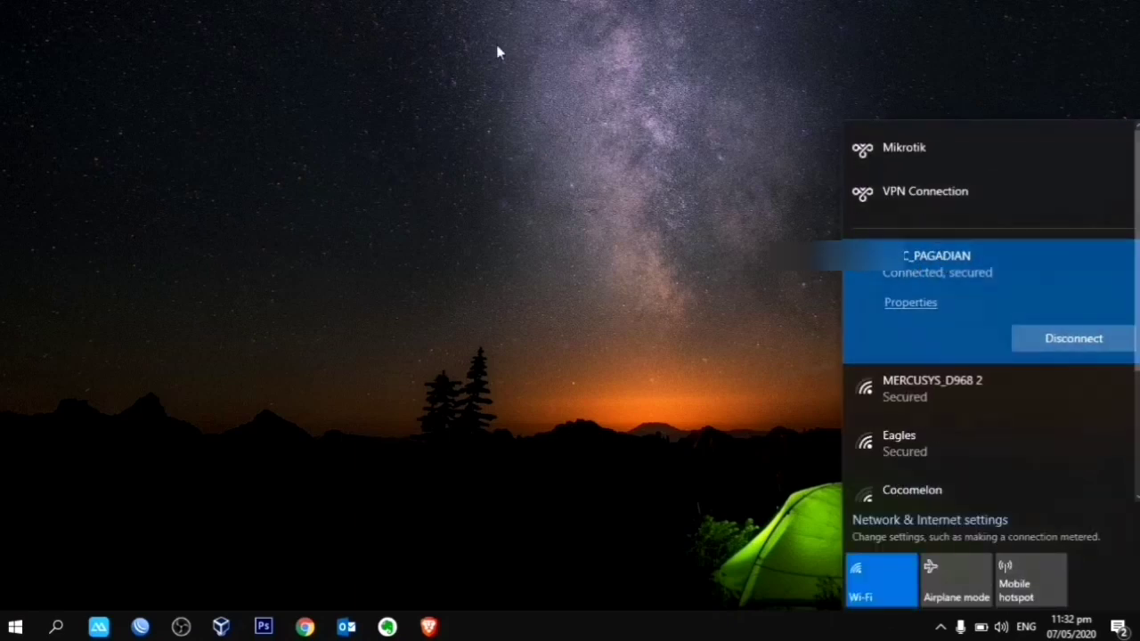
right_click(473, 103)
left_click(535, 150)
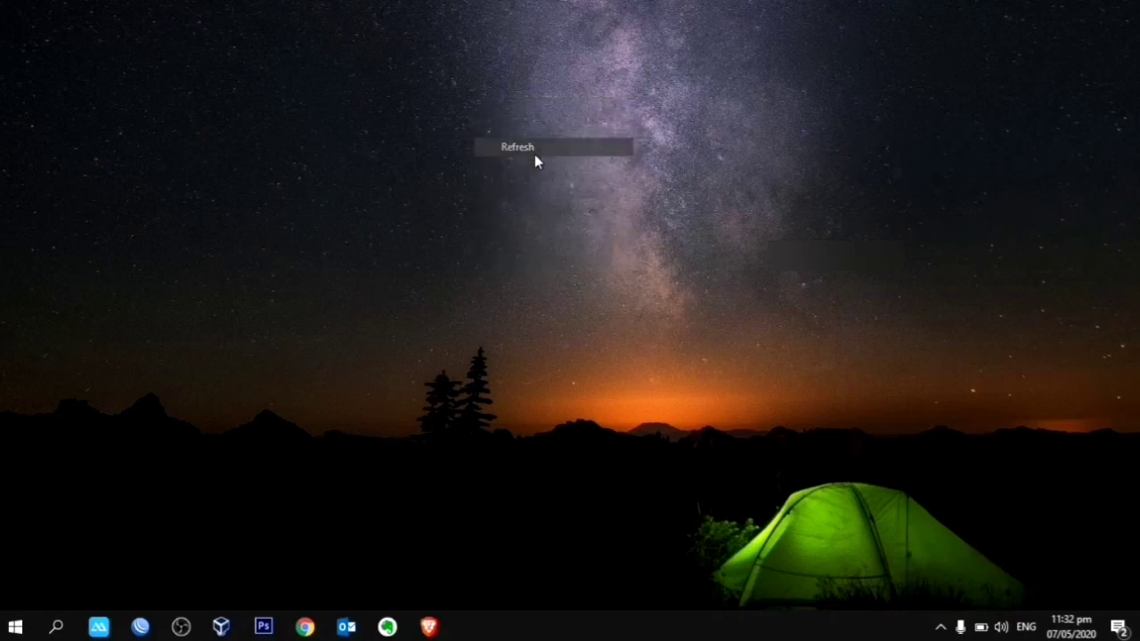
left_click(942, 629)
right_click(716, 260)
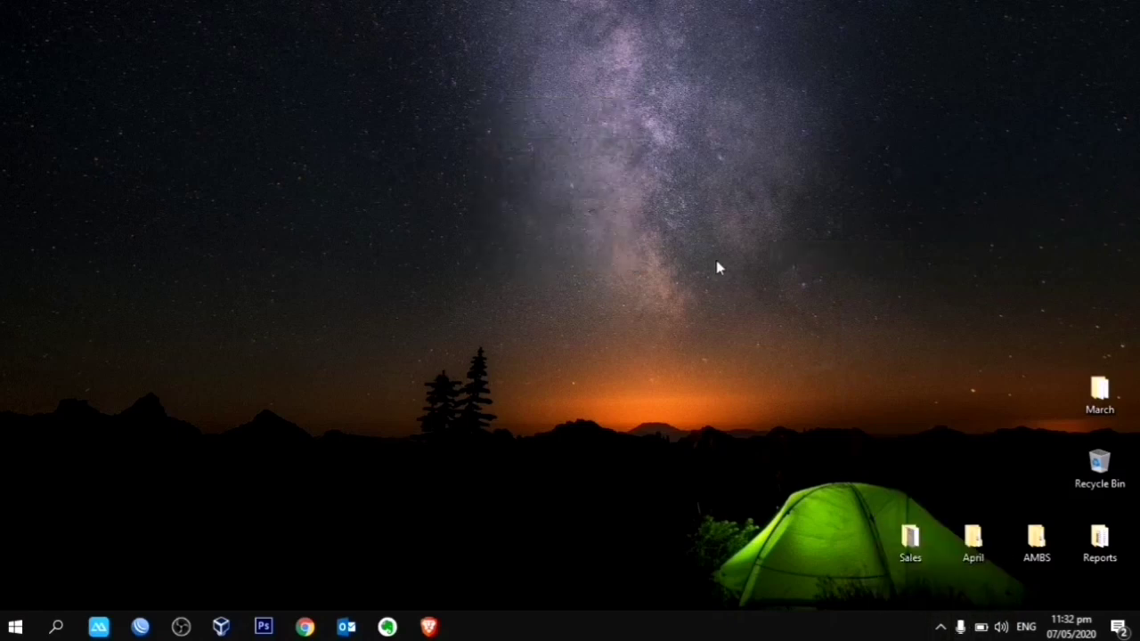
left_click(753, 310)
right_click(694, 263)
left_click(732, 311)
left_click(941, 629)
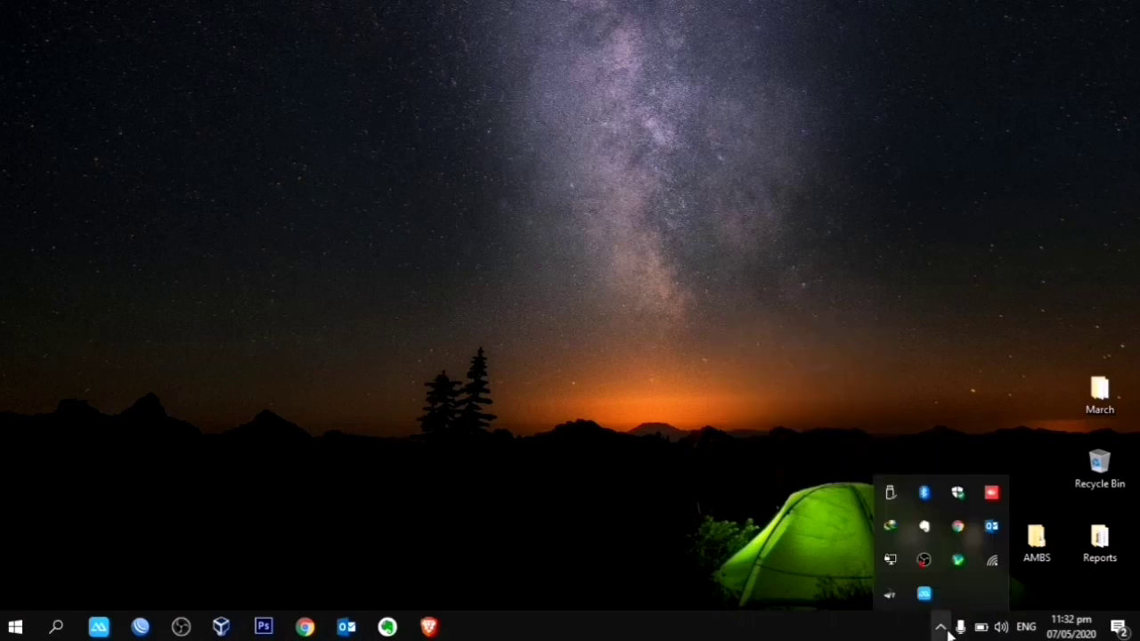
right_click(472, 188)
left_click(525, 234)
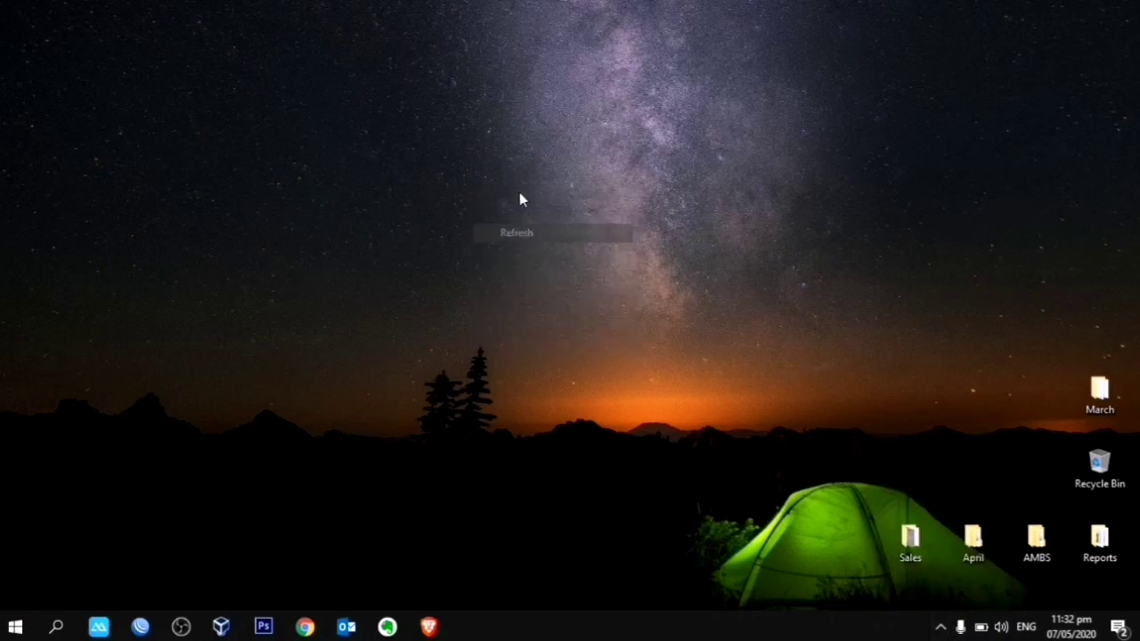
Run ipconfig in Command Prompt and highlight the Wi-Fi adapter's IPv4 default gateway and IPv4 address
key("super+r")
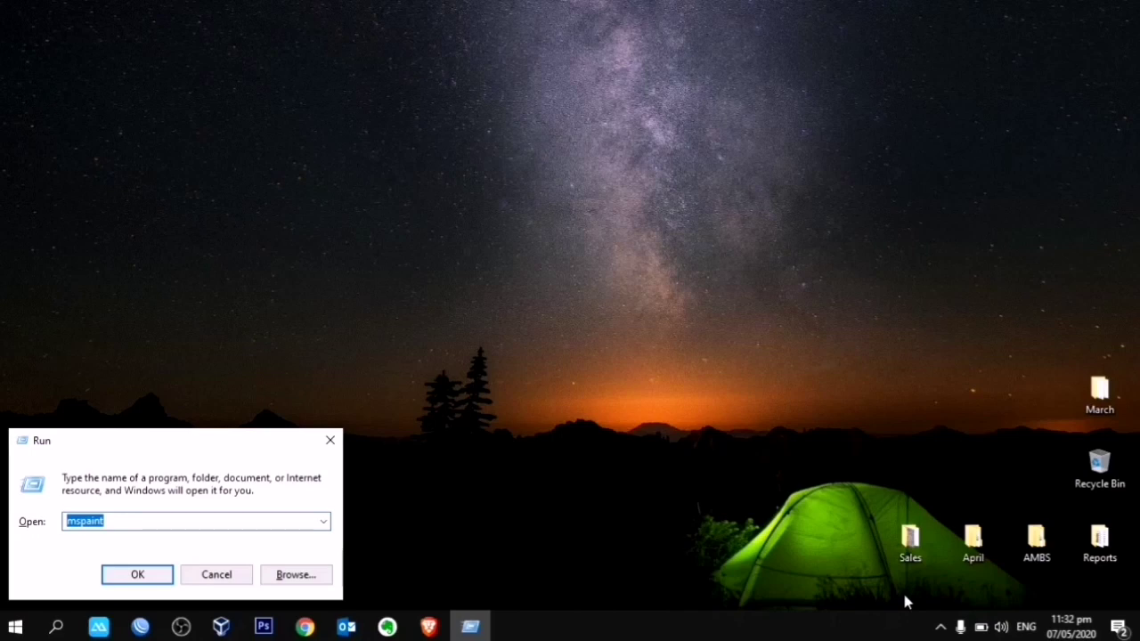
type("cmd")
key("Return")
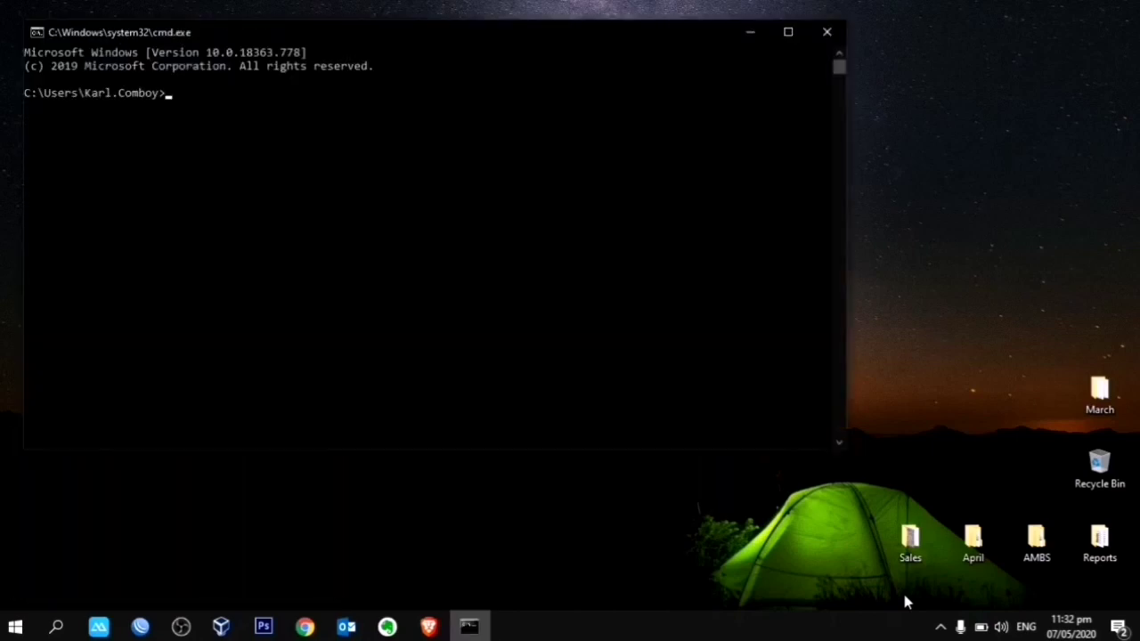
type("ipconfig")
key("Return")
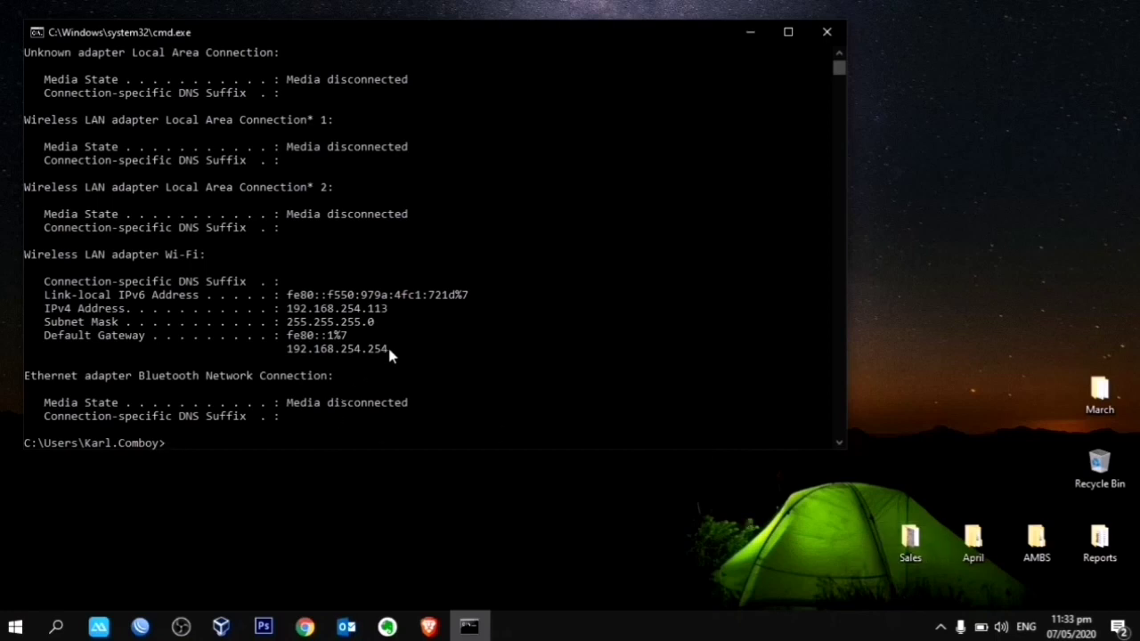
left_click_drag(391, 353, 295, 360)
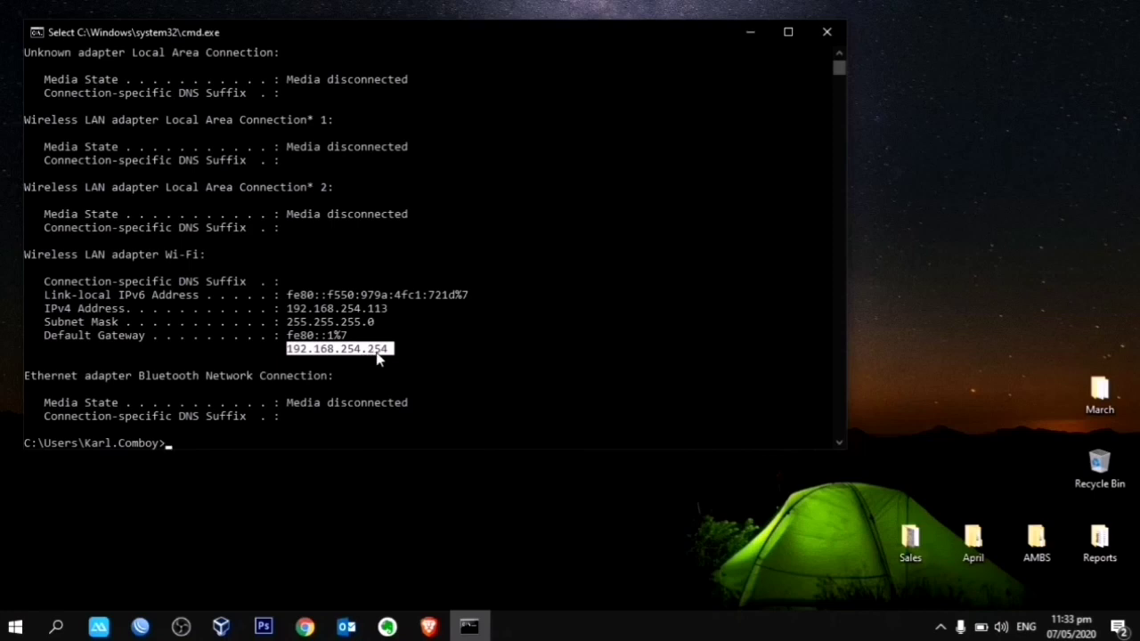
left_click_drag(395, 313, 294, 318)
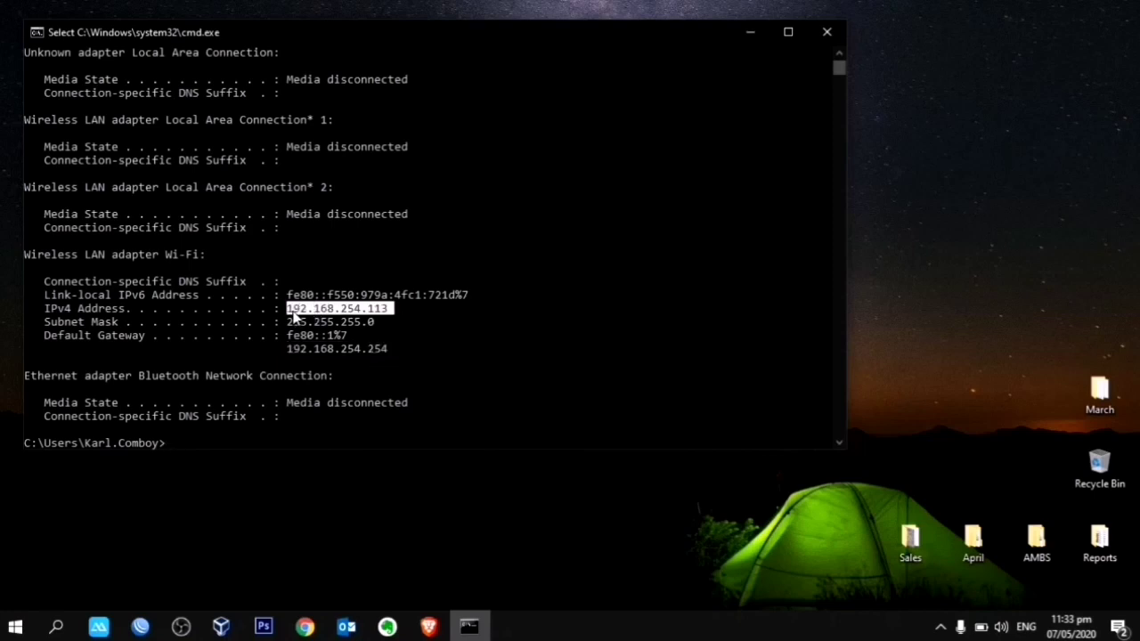
Switch to Chrome, search google.com for "ip" and open the whatismyipaddress.com result
left_click(305, 627)
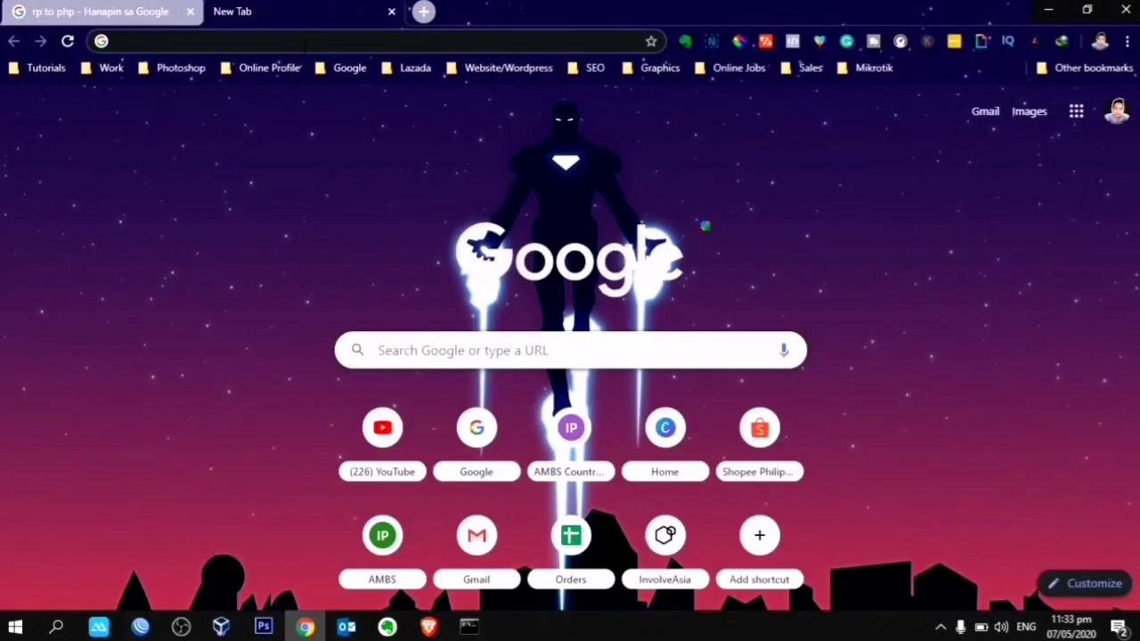
type("google.com")
key("Return")
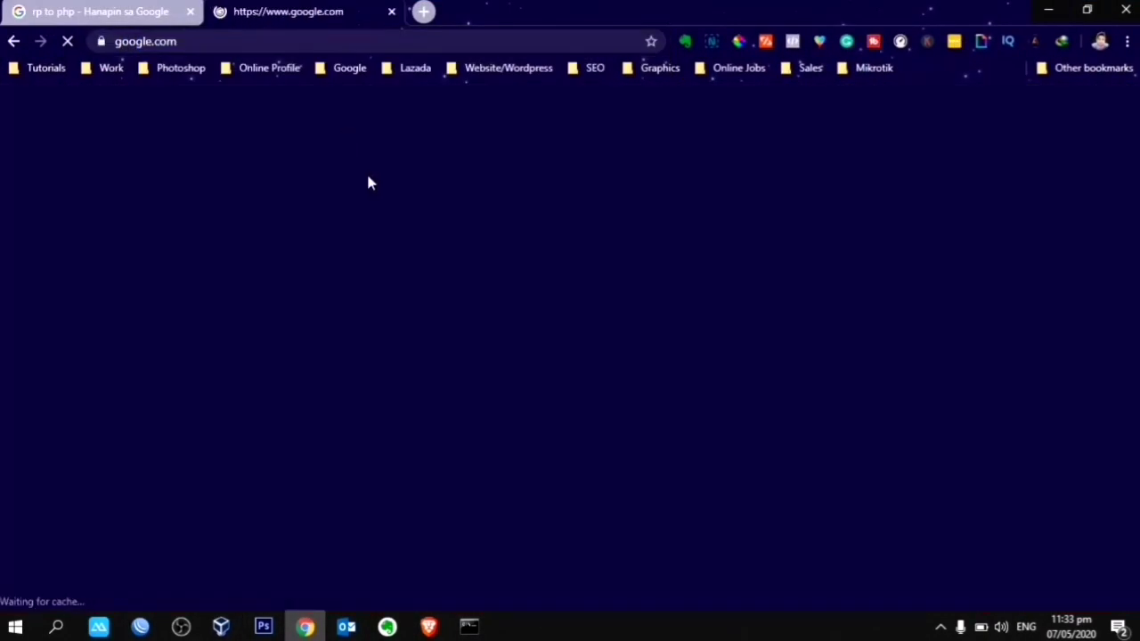
type("ip")
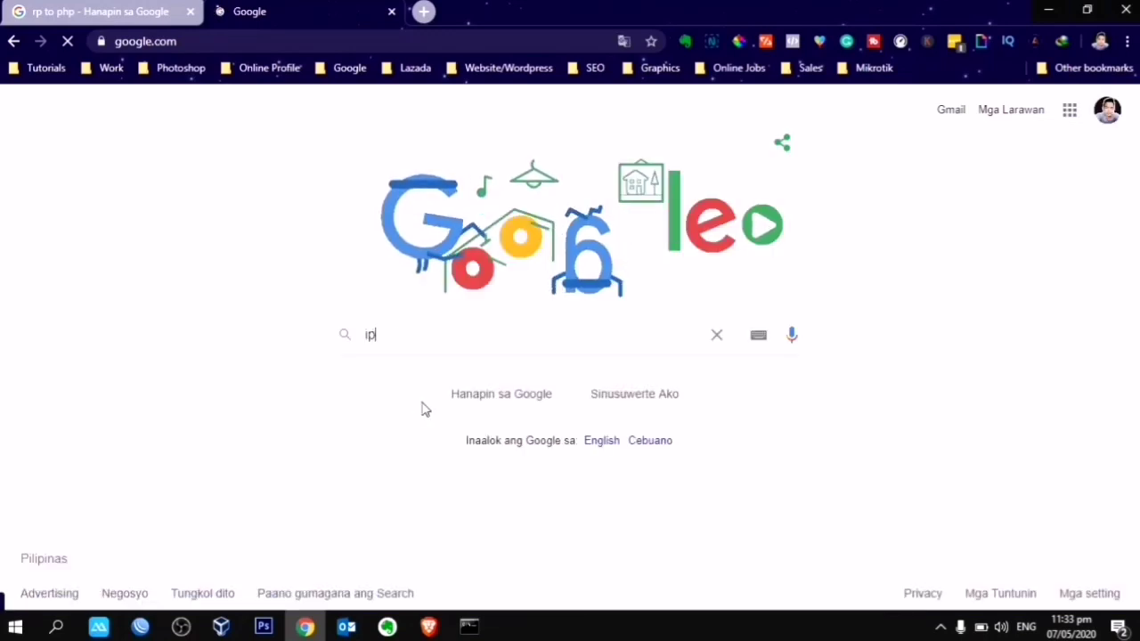
key("Return")
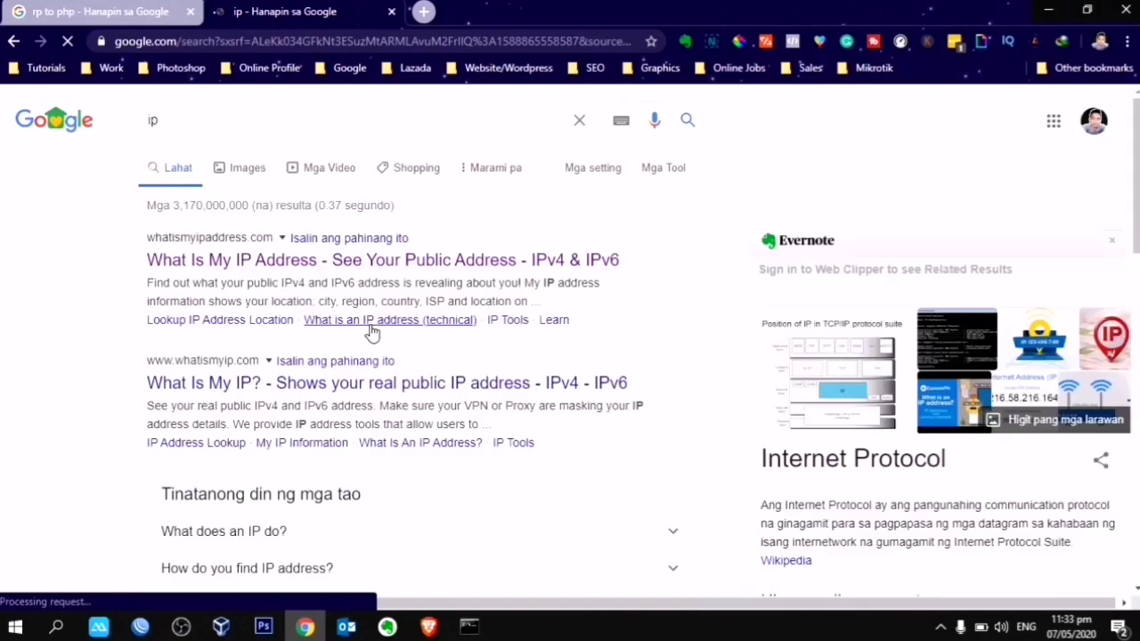
left_click(270, 264)
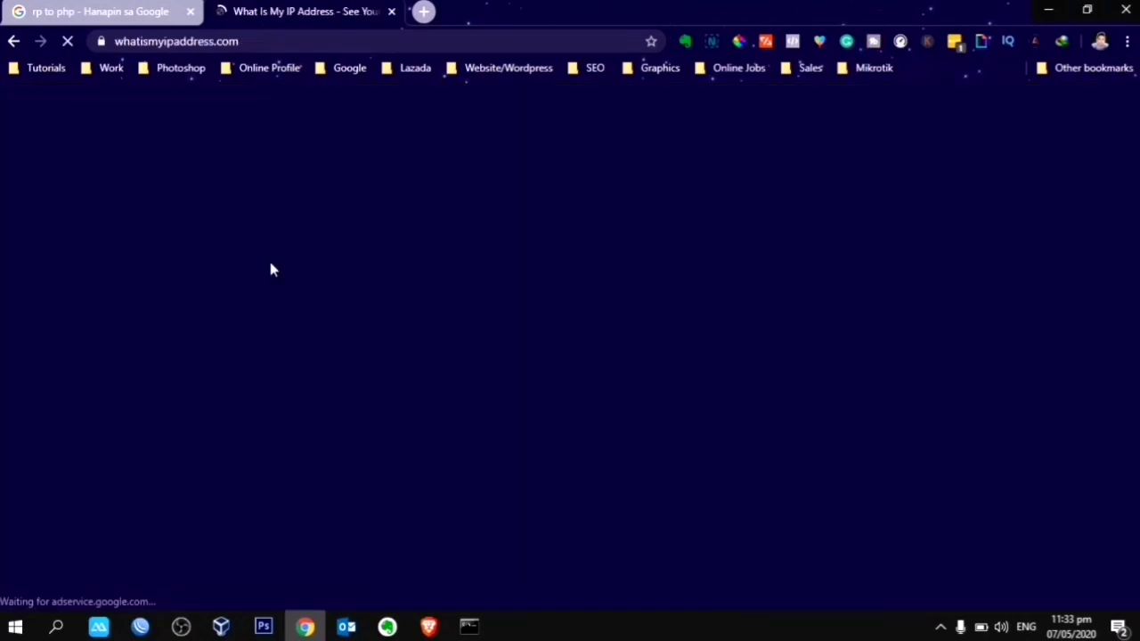
Examine the public IPv4 address, ISP and city shown on the IP information page
scroll(760, 311, "down", 1)
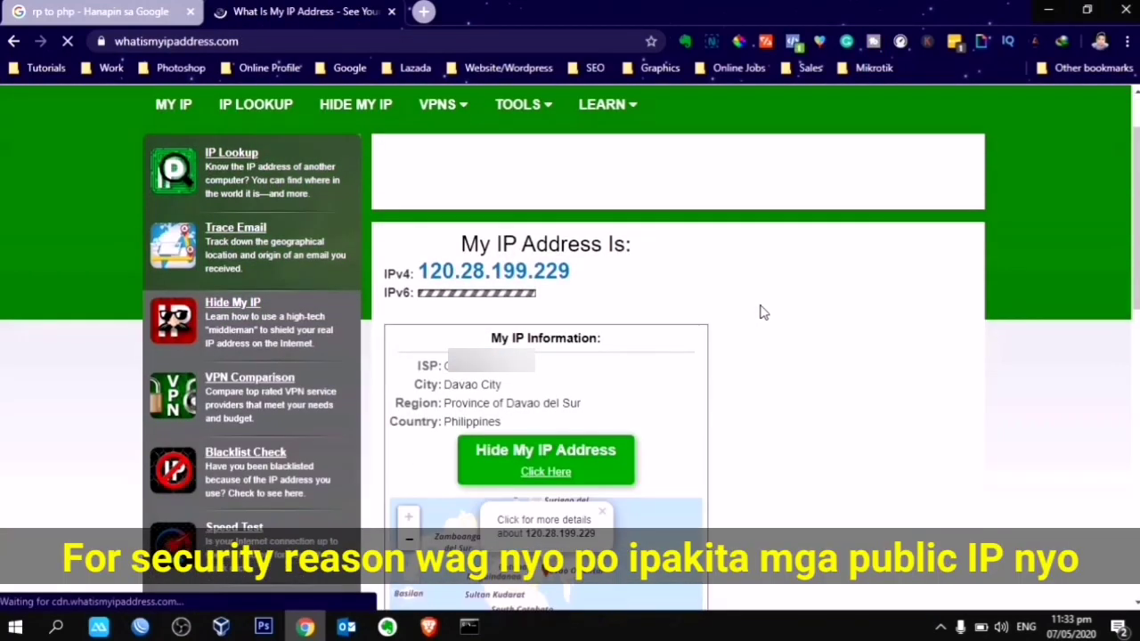
left_click_drag(571, 272, 420, 271)
scroll(527, 282, "down", 1)
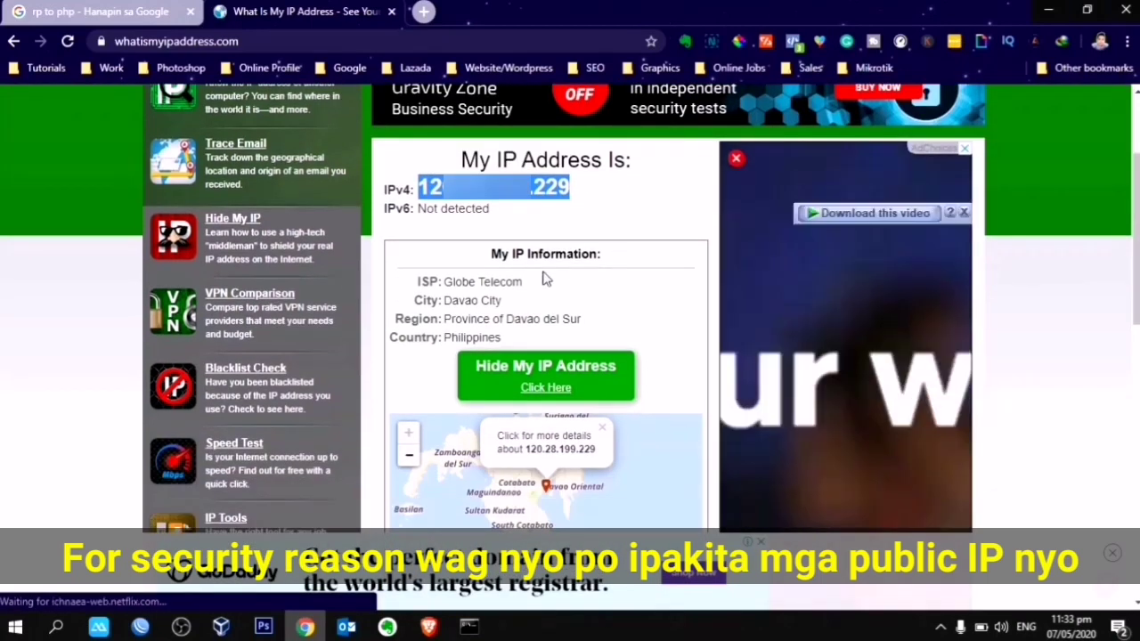
left_click_drag(526, 282, 456, 281)
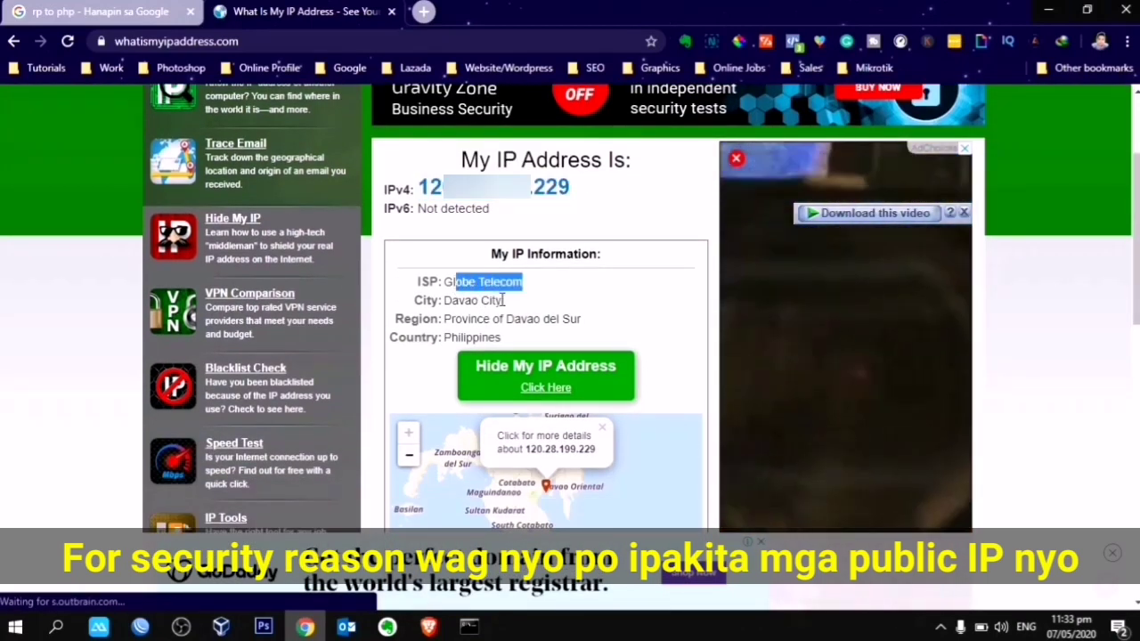
left_click_drag(516, 307, 447, 314)
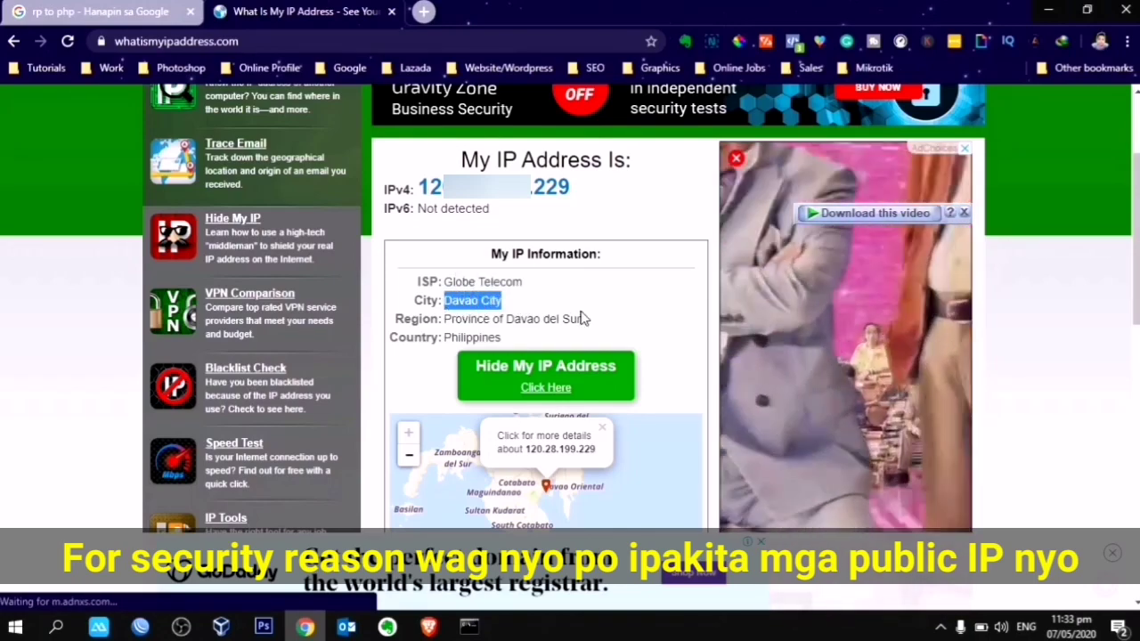
scroll(581, 318, "down", 1)
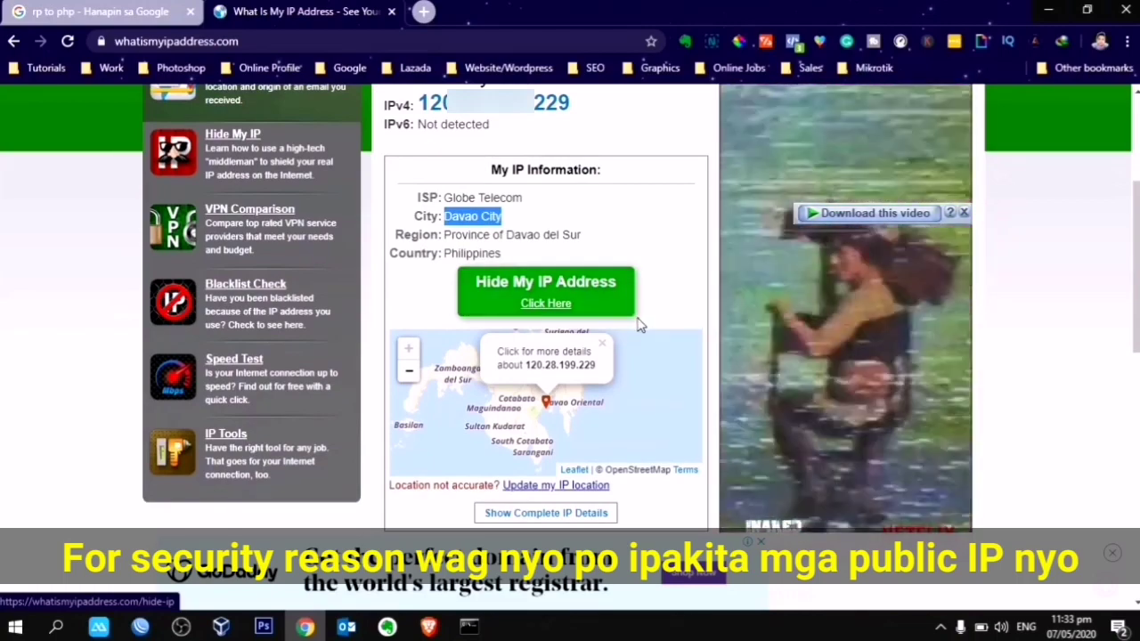
scroll(613, 319, "up", 2)
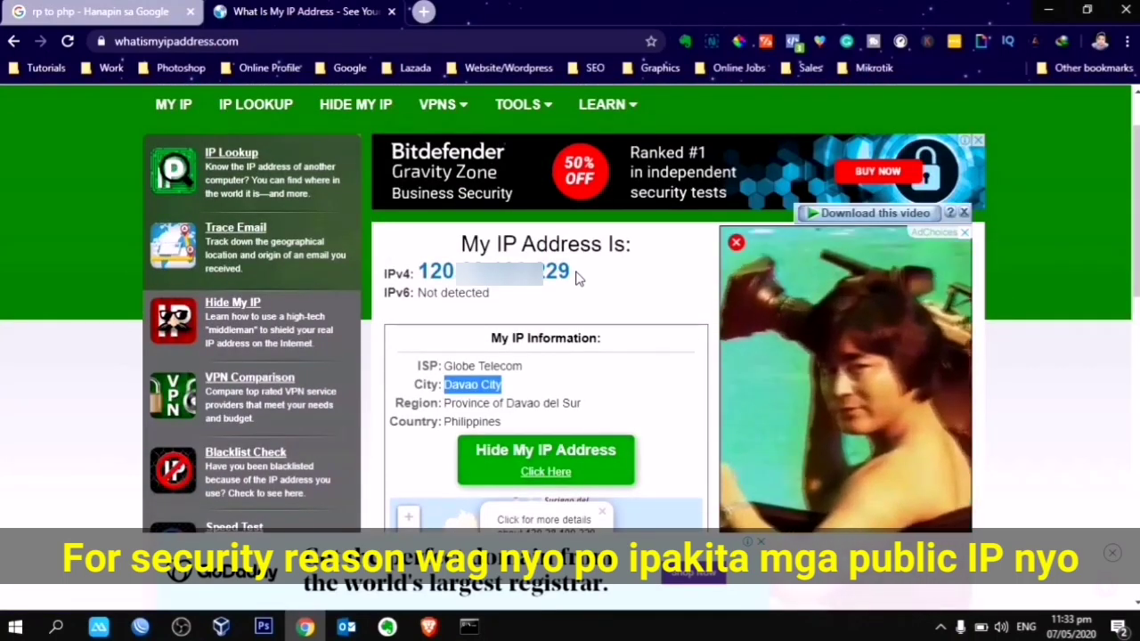
Copy the public IPv4 address and load it as the web address in a new browser tab
left_click_drag(577, 278, 434, 274)
right_click(434, 274)
left_click(458, 282)
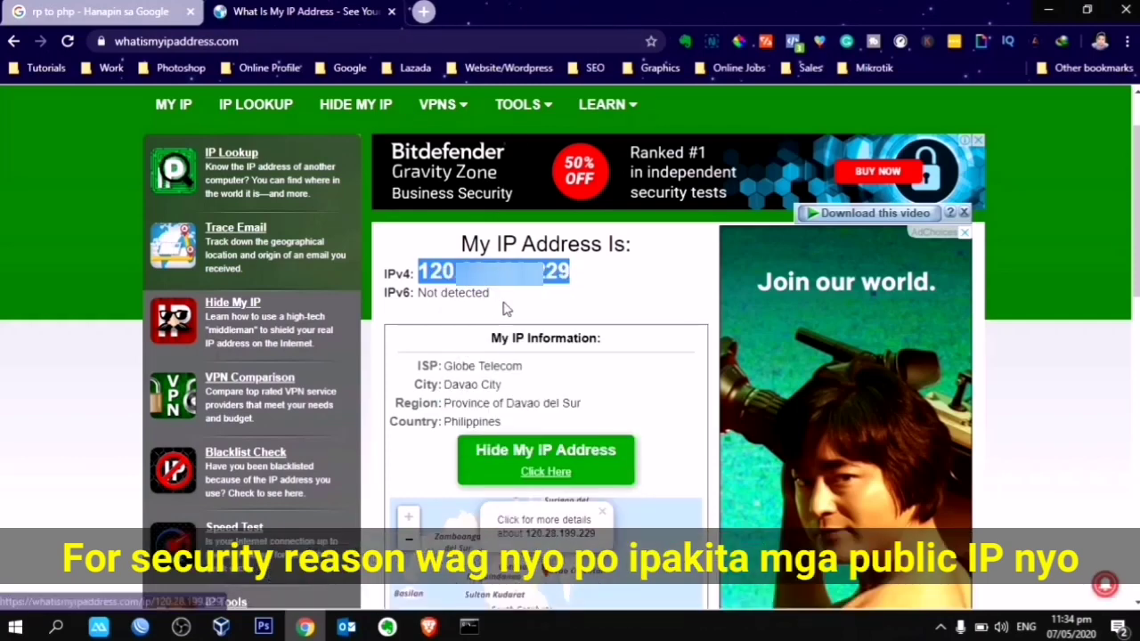
right_click(550, 279)
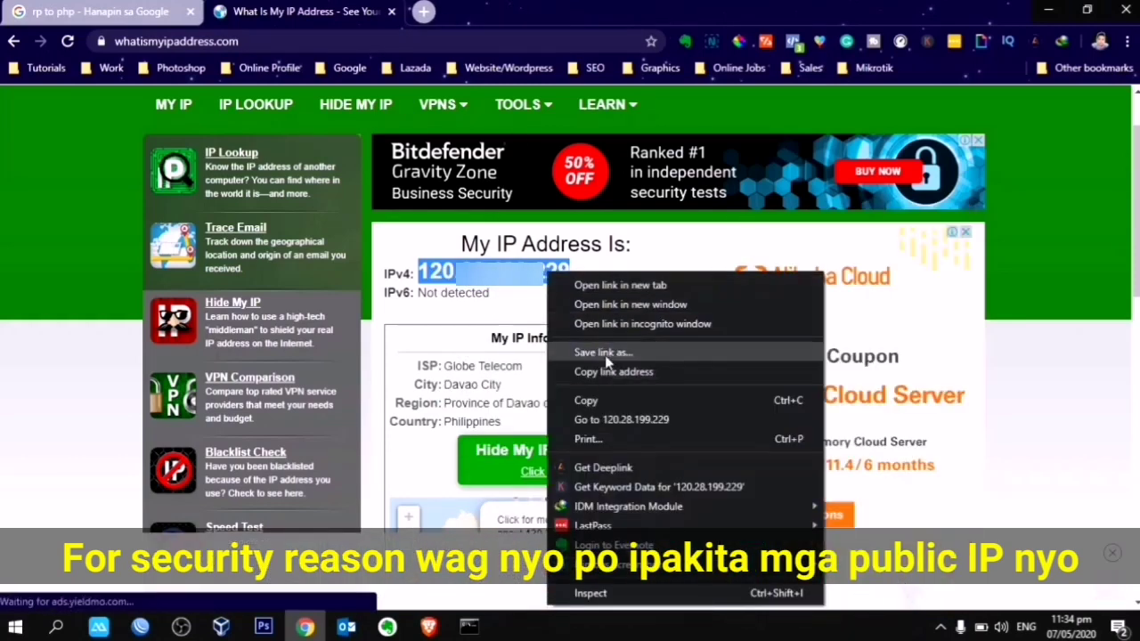
left_click(591, 400)
key("ctrl+t")
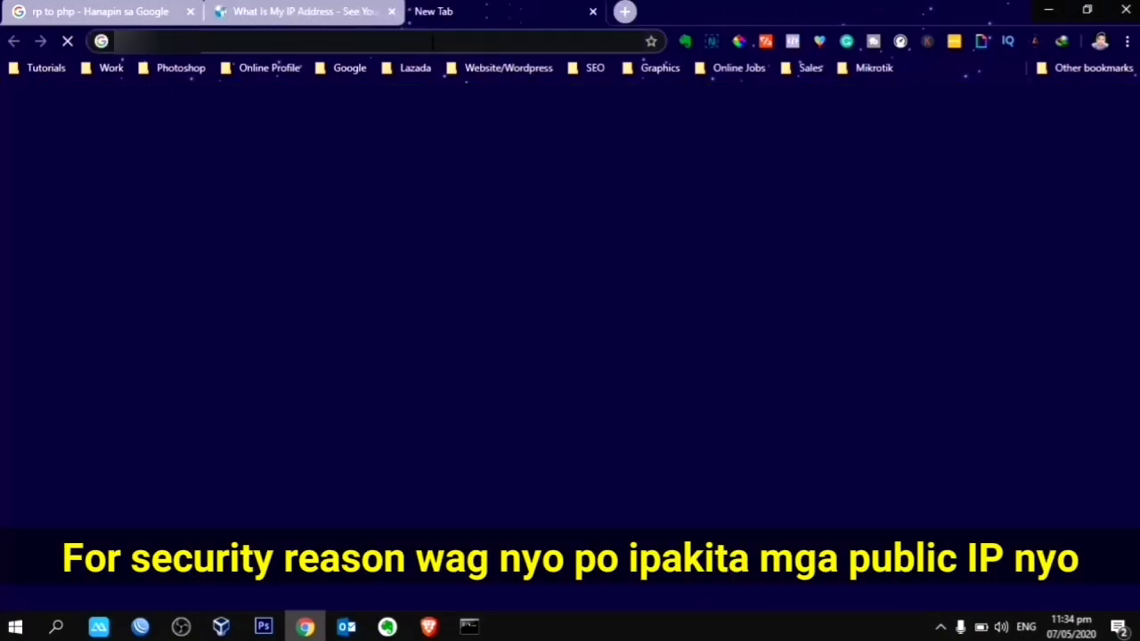
key("ctrl+v")
key("Return")
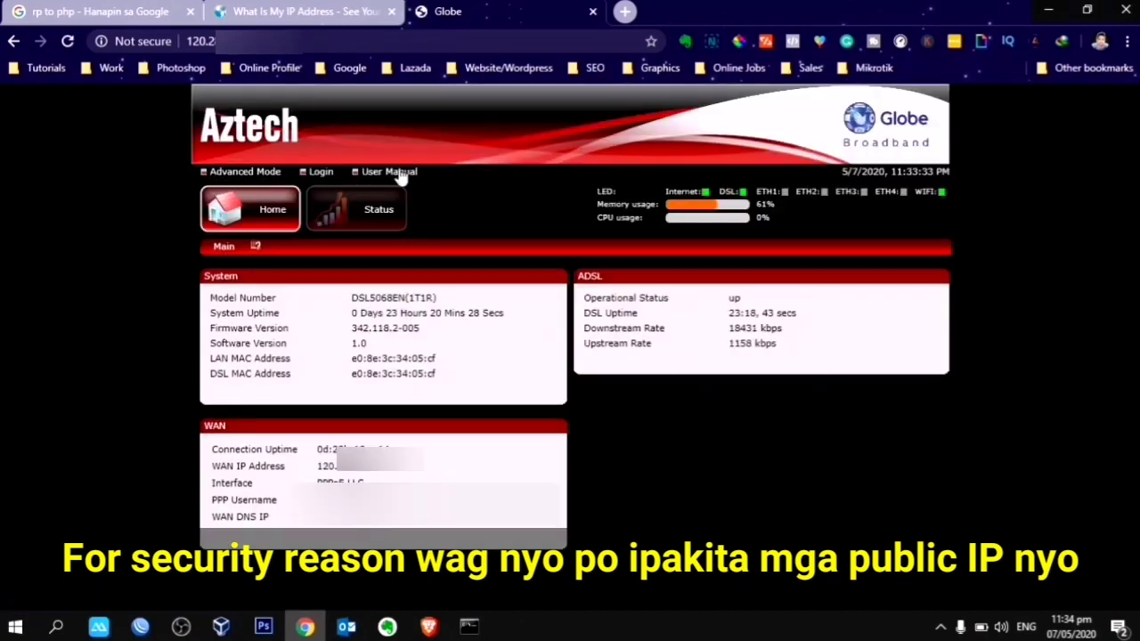
Compare the router's Aztech status page with the public IP address shown on whatismyipaddress.com
left_click(314, 10)
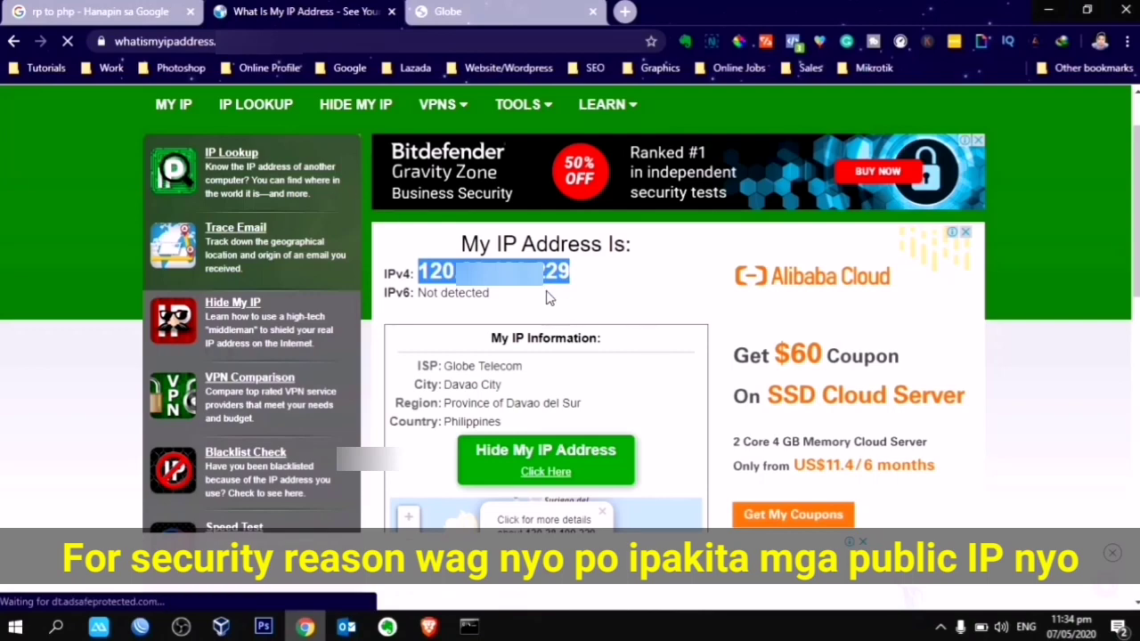
left_click(528, 9)
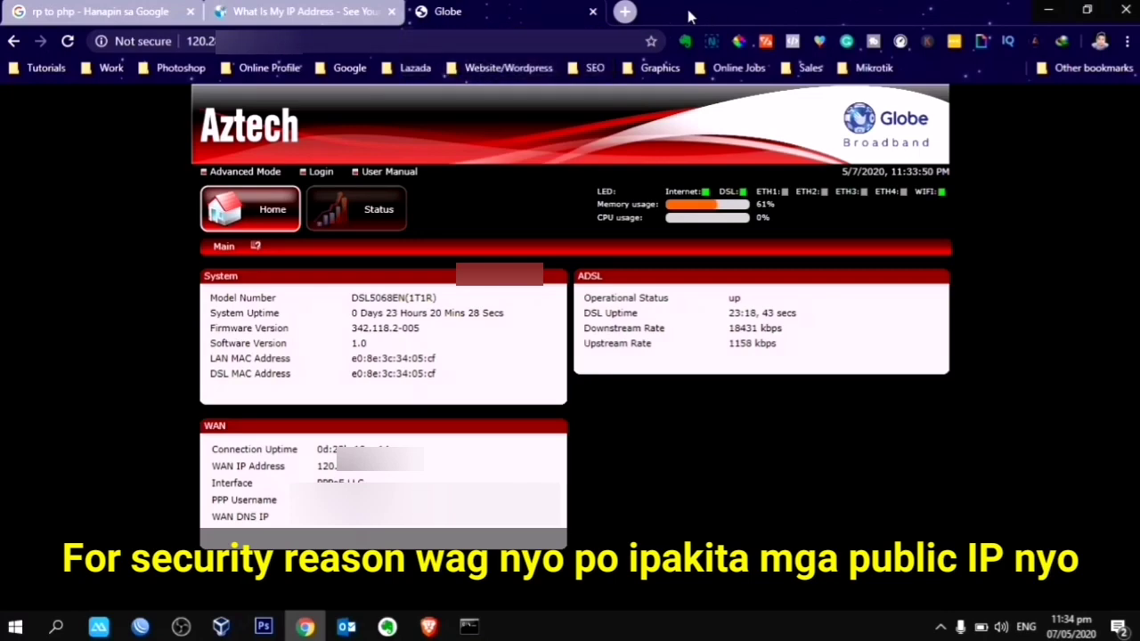
left_click(298, 12)
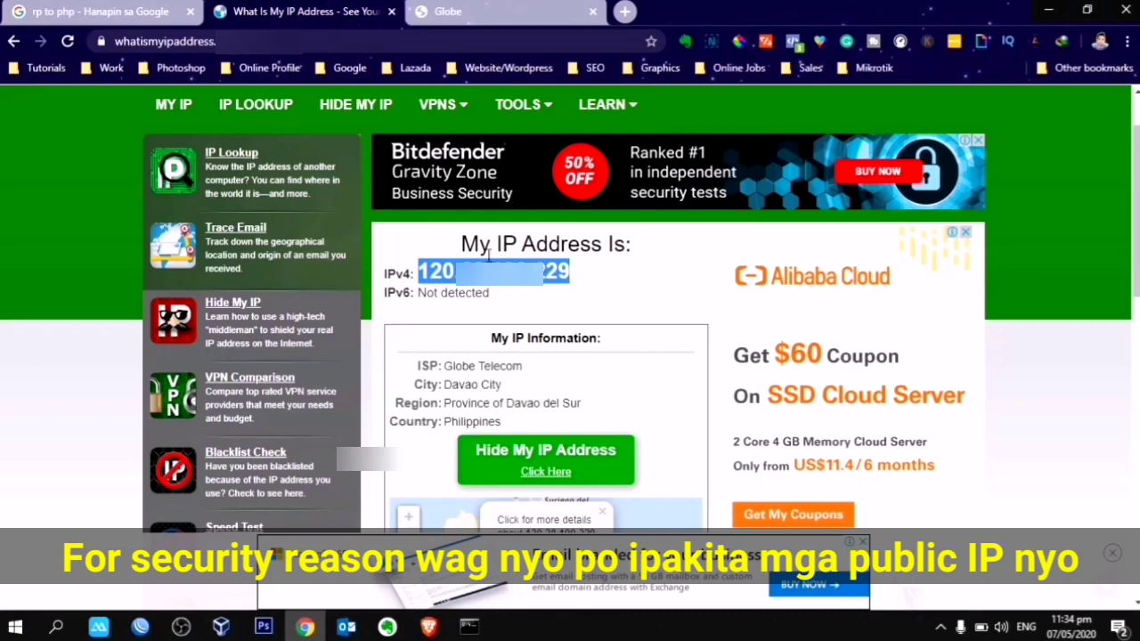
left_click(553, 10)
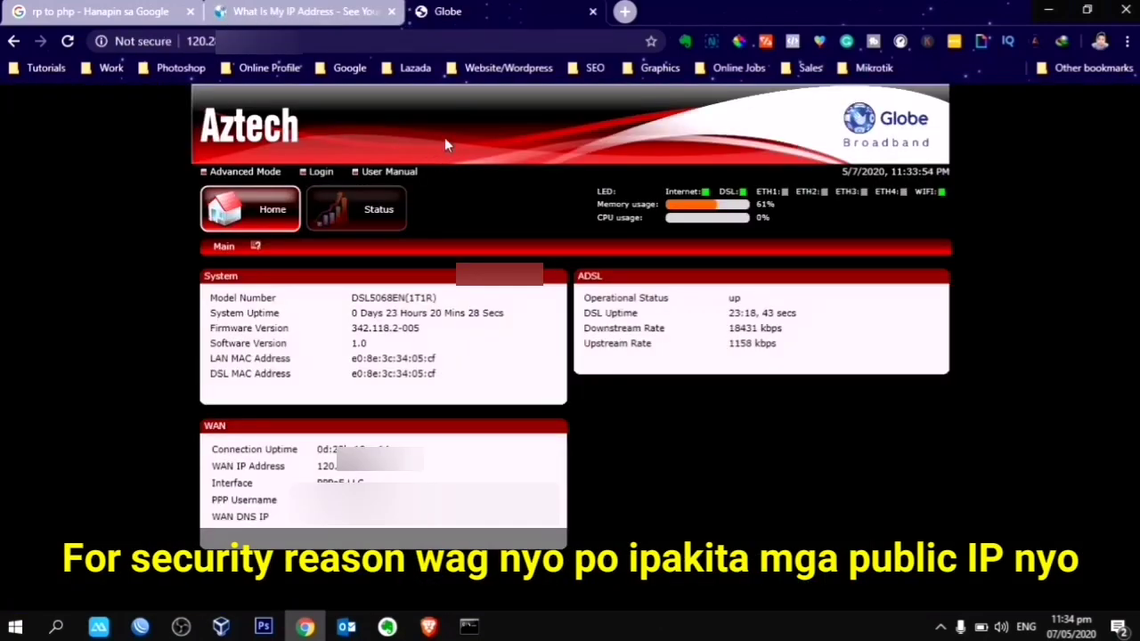
left_click(303, 12)
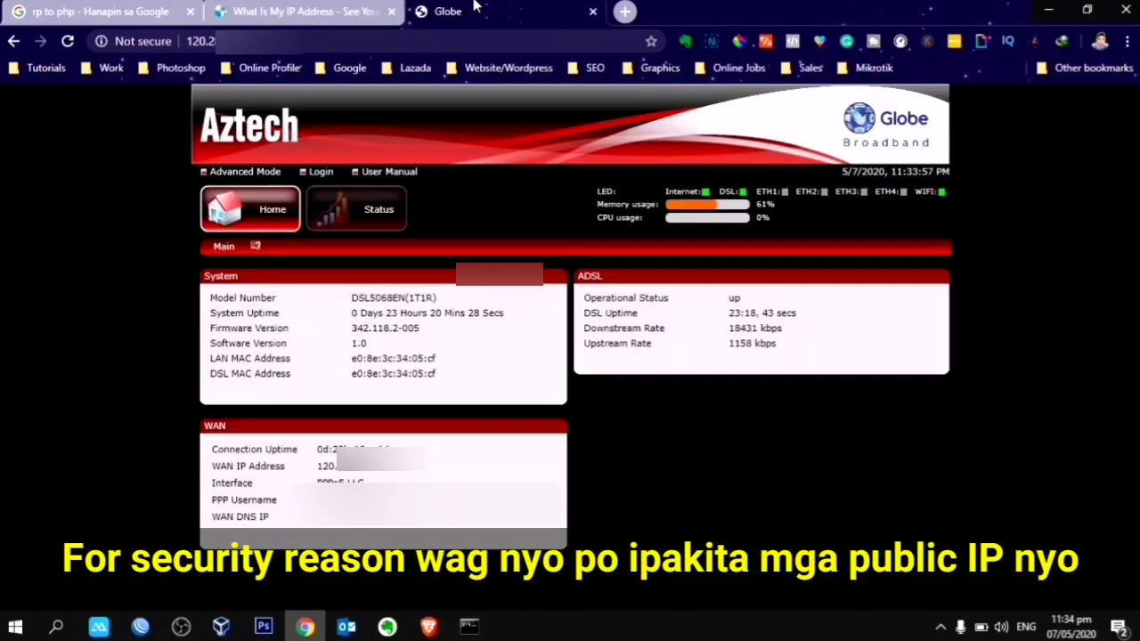
left_click(545, 11)
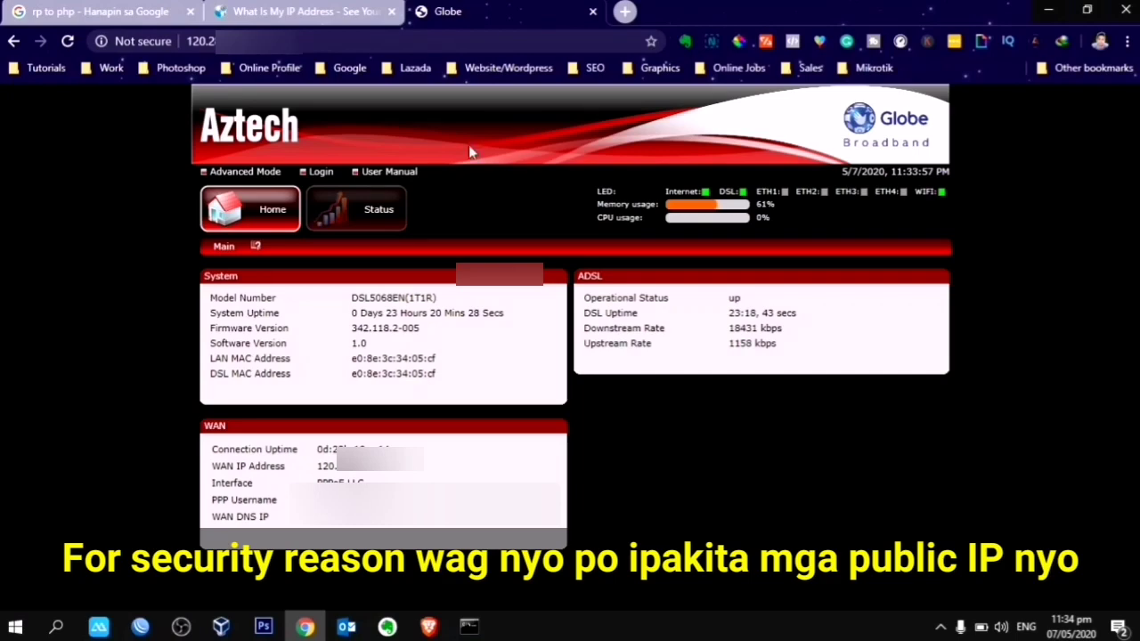
Close the router page's tab, copy the public IPv4 address again from whatismyipaddress.com and load it in a new browser tab
left_click(593, 11)
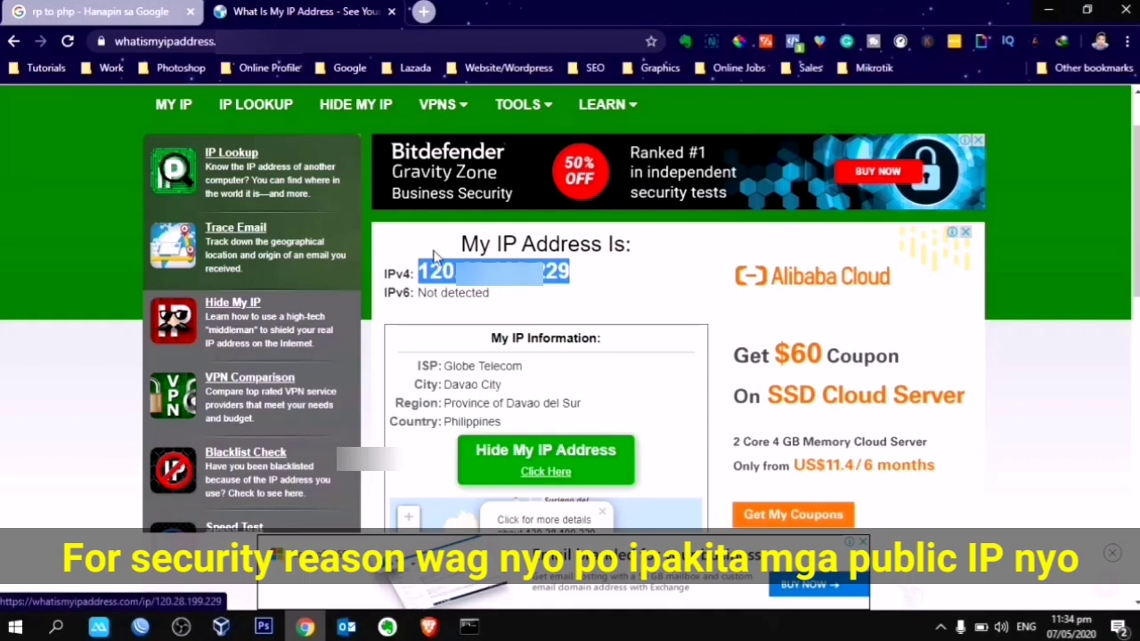
right_click(479, 285)
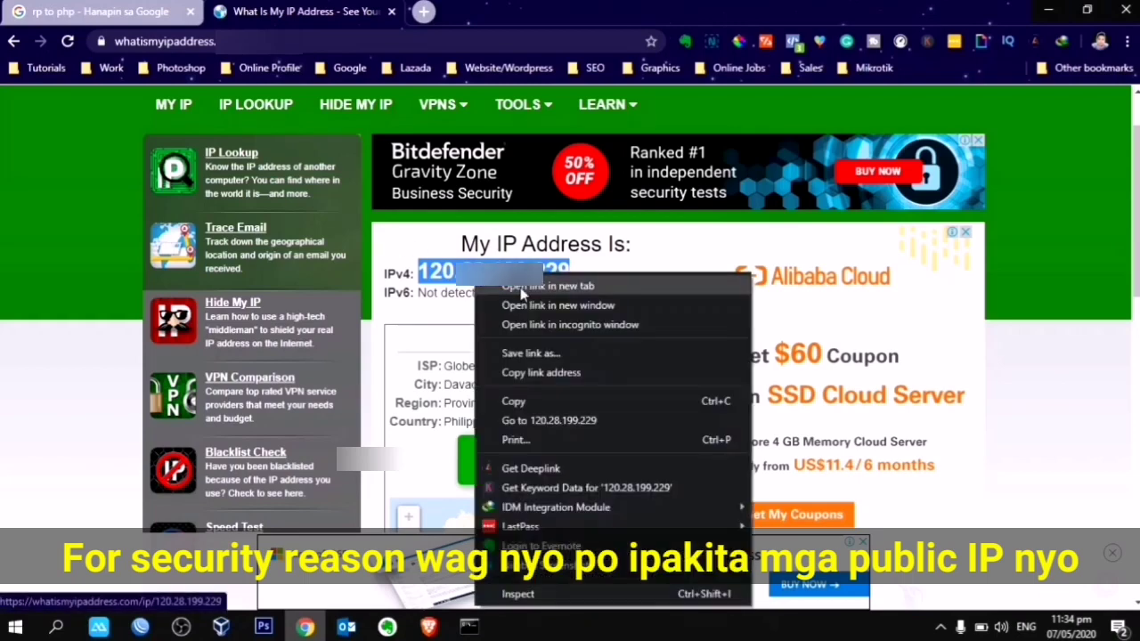
left_click(526, 401)
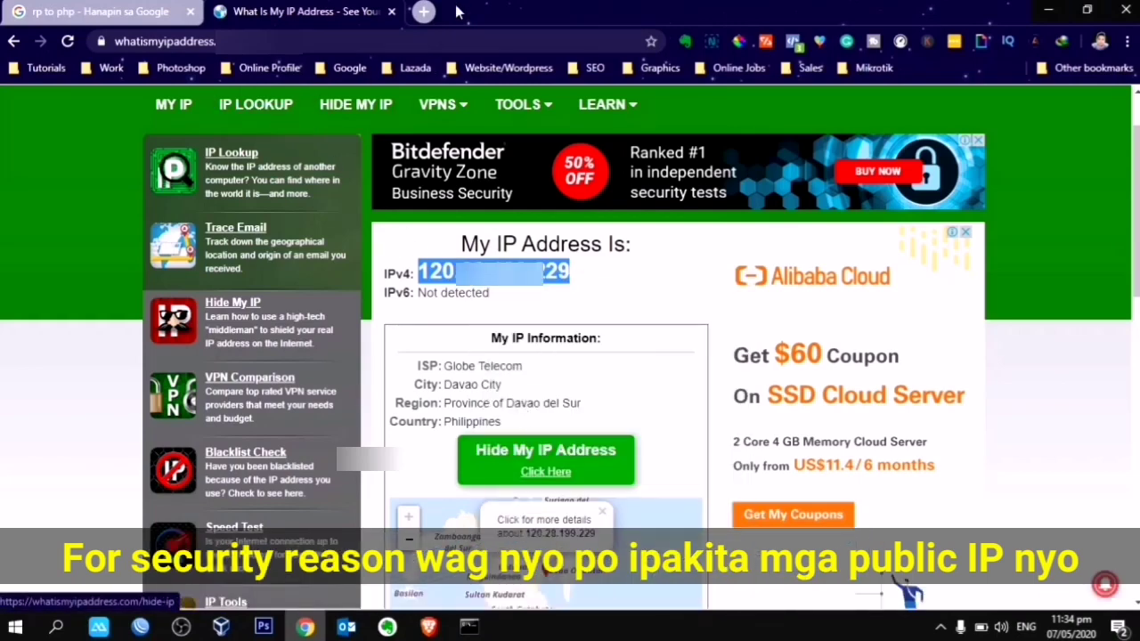
left_click(424, 12)
key("ctrl+v")
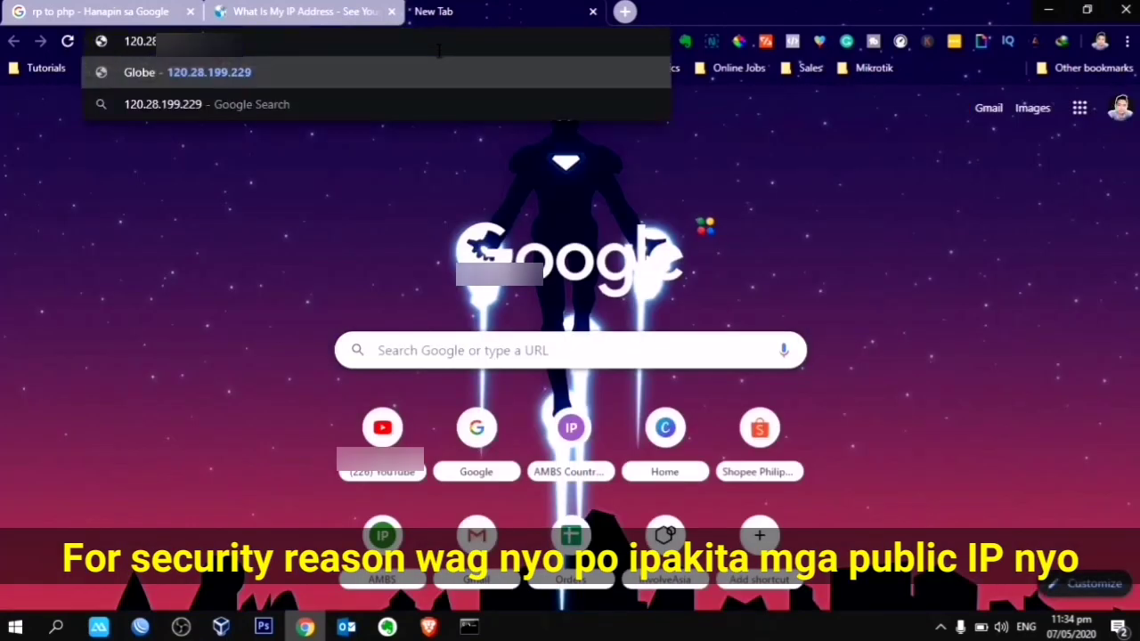
key("Return")
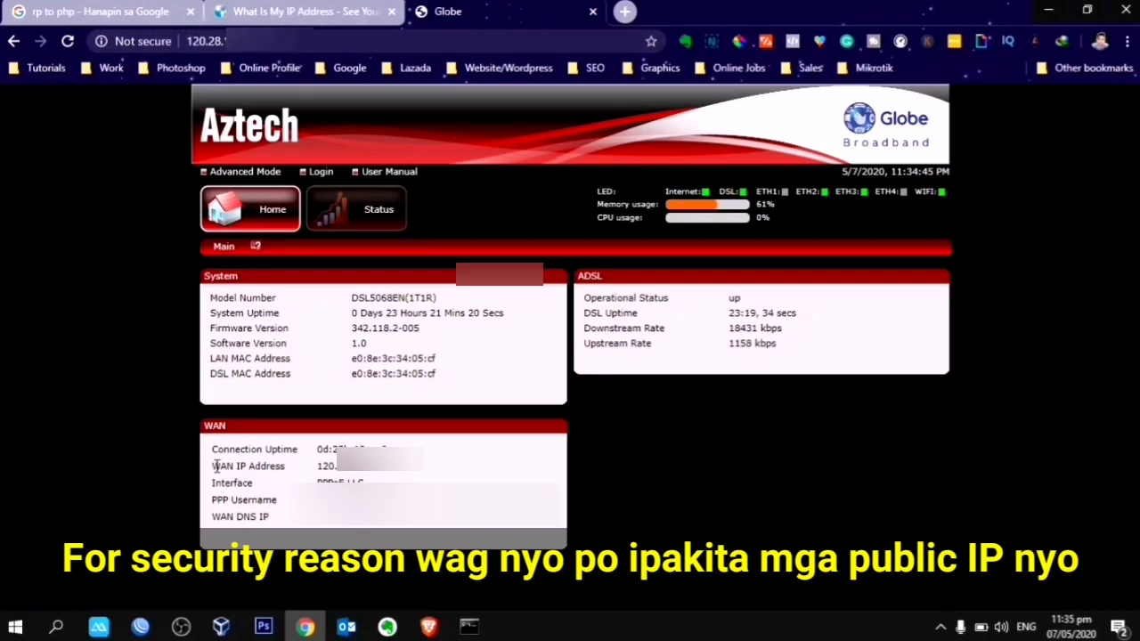
Compare the WAN IP address on the router's status page with the public address shown on whatismyipaddress.com
left_click_drag(215, 466, 318, 469)
left_click_drag(407, 473, 319, 472)
left_click(360, 9)
left_click(437, 10)
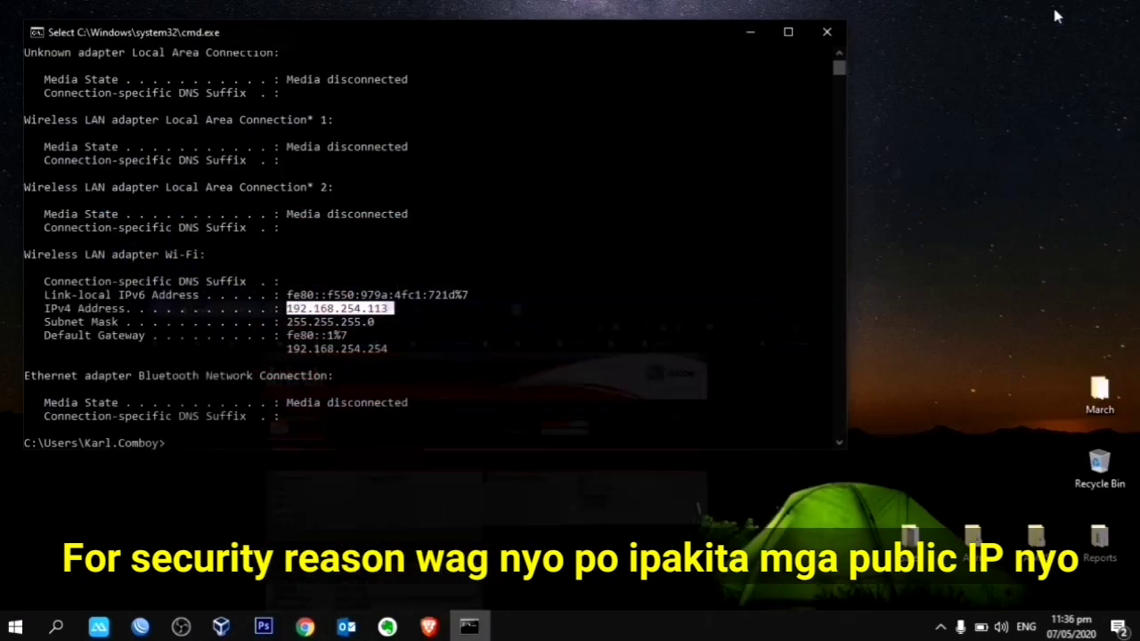
Minimize the browser and Command Prompt windows and refresh the desktop
left_click(1049, 9)
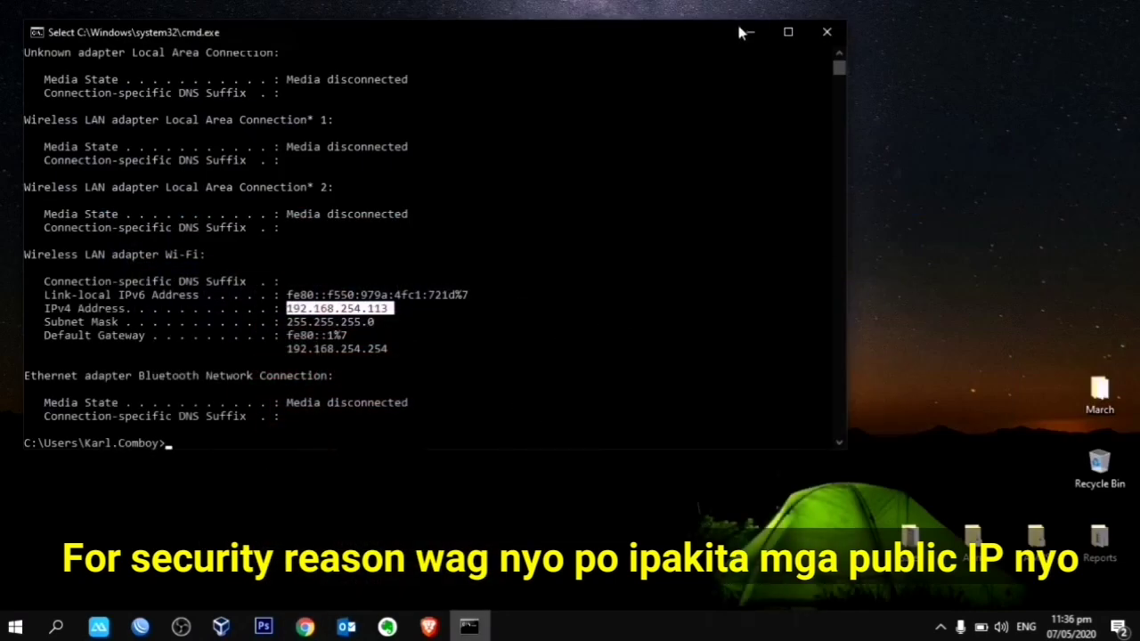
left_click(750, 34)
right_click(889, 127)
left_click(917, 159)
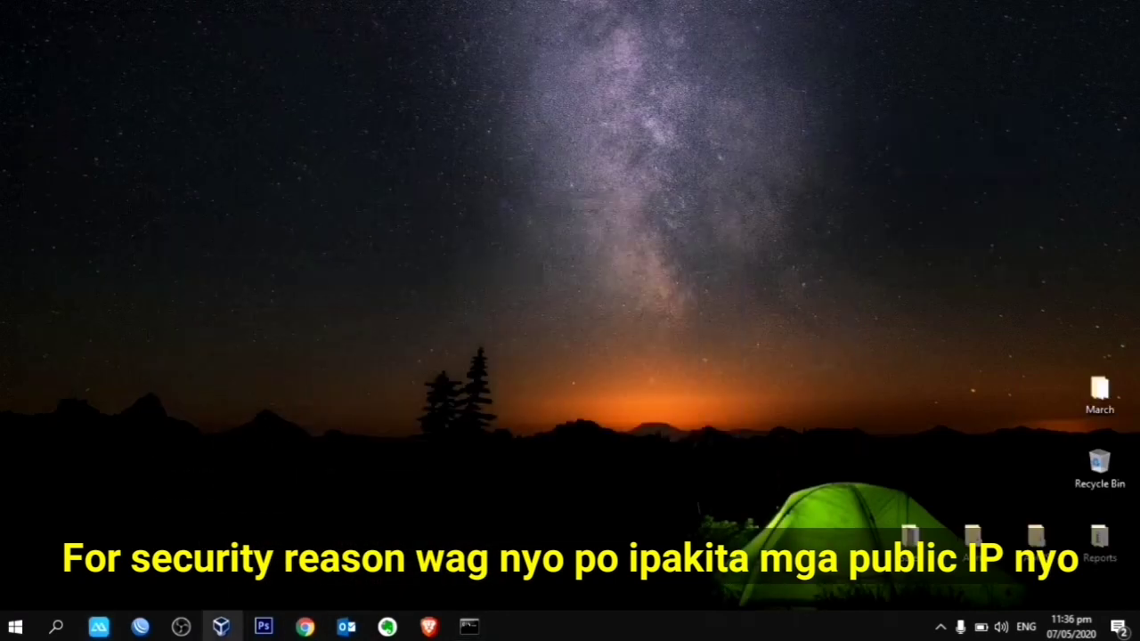
Switch to WinBox, move its login window nearer the middle of the desktop and refresh the desktop
left_click(140, 627)
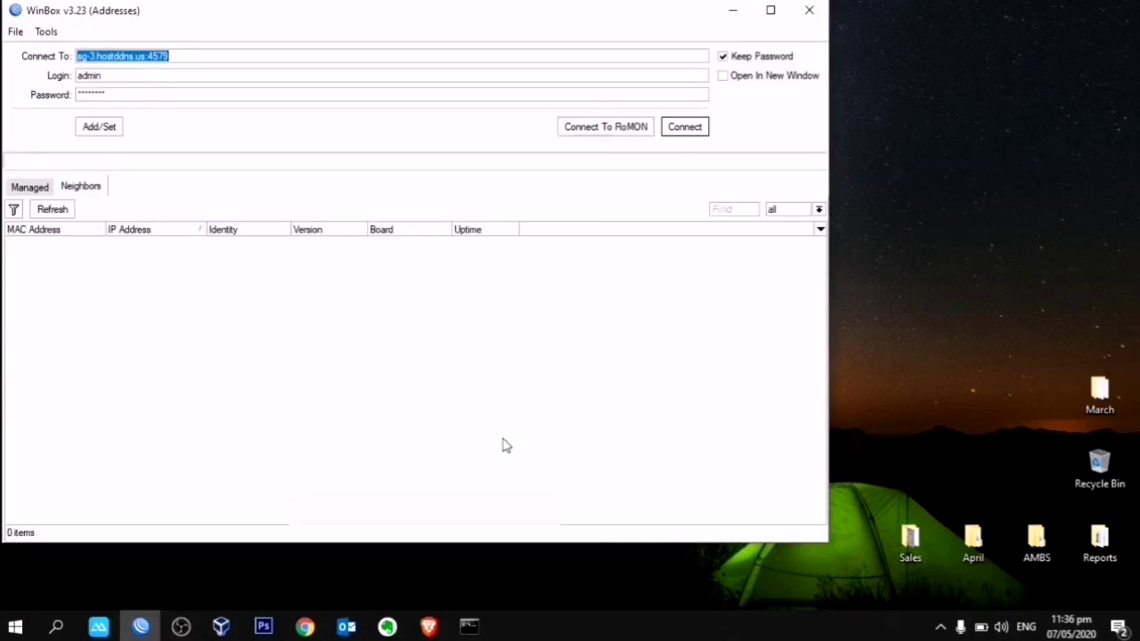
left_click_drag(502, 12, 669, 54)
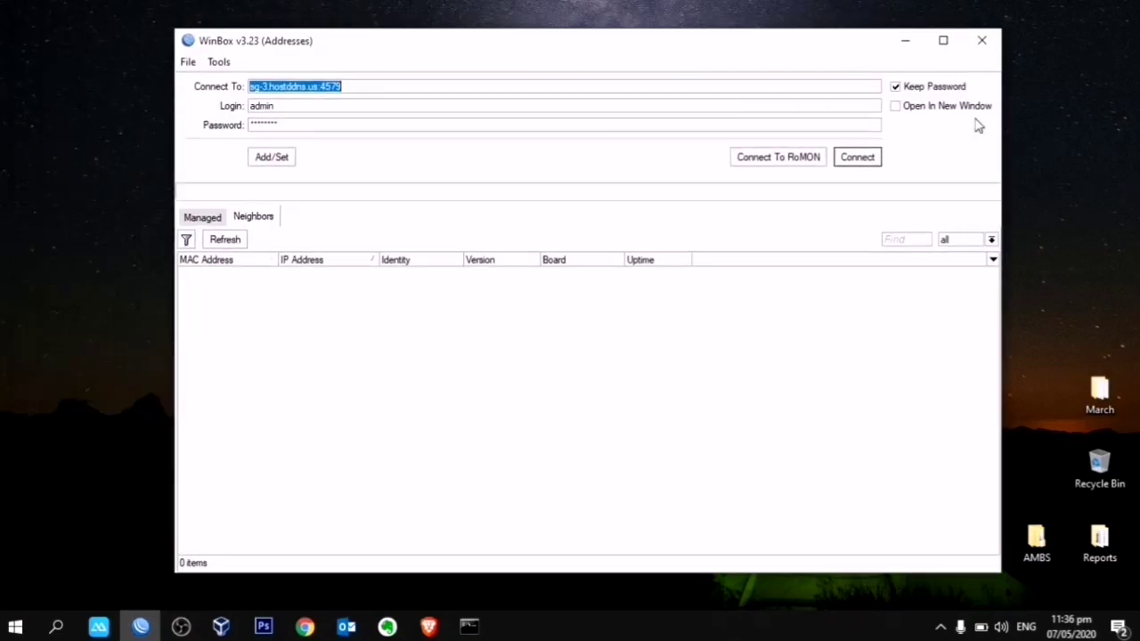
right_click(1064, 86)
left_click(1051, 143)
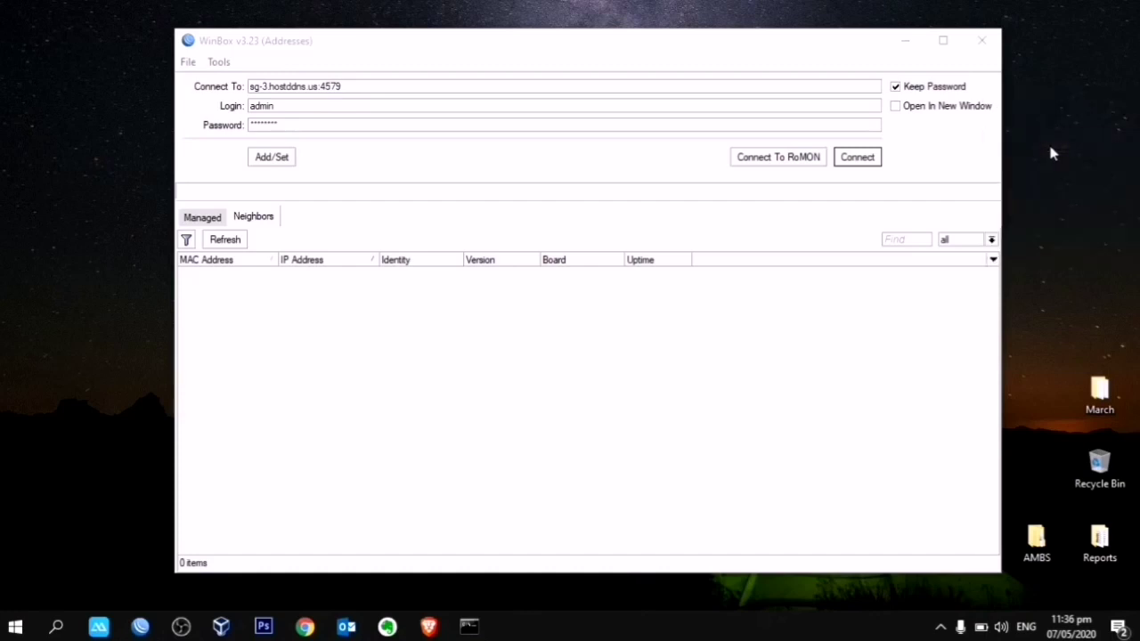
Check the address in the Connect To field and connect to the router at sg-3.hostddns.us:4579 with the saved login
left_click(354, 86)
left_click_drag(362, 85, 245, 85)
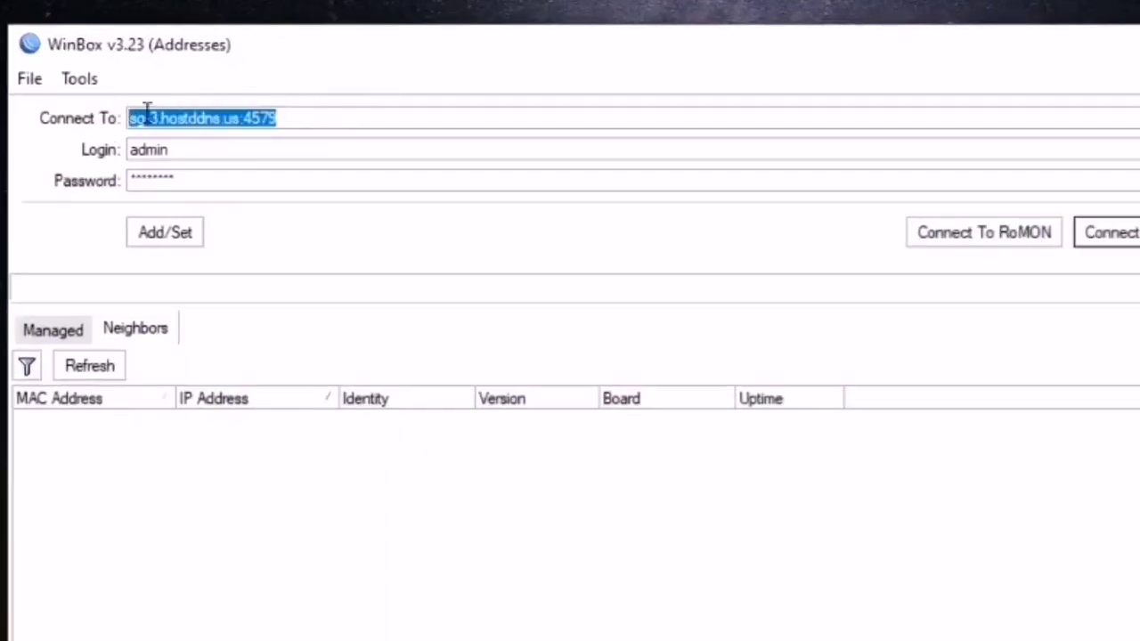
left_click(303, 117)
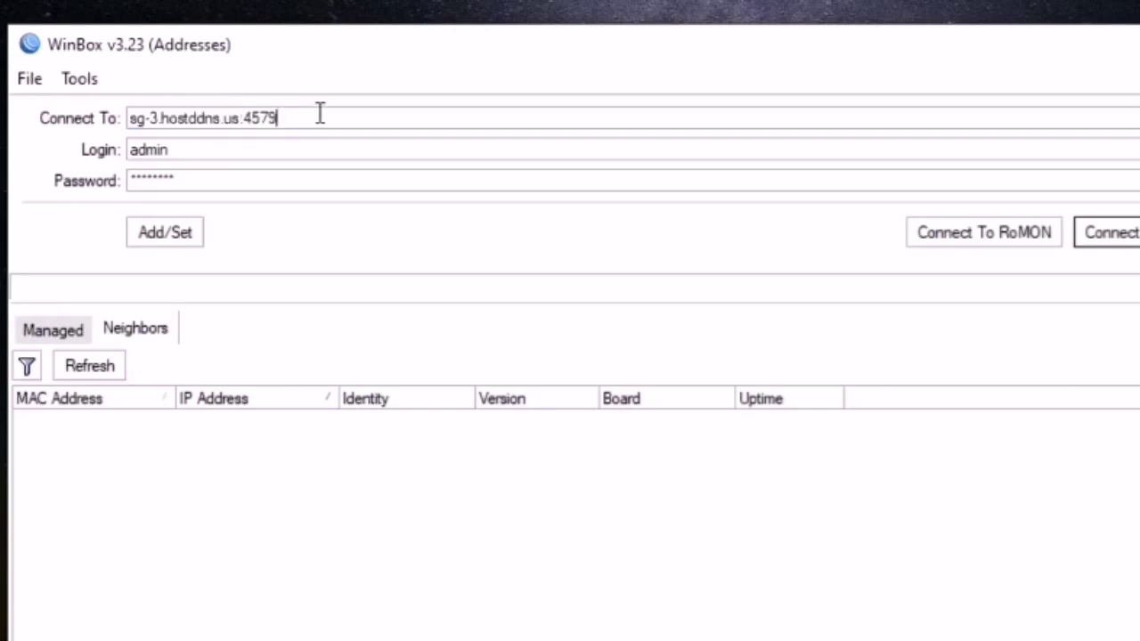
left_click_drag(320, 113, 122, 109)
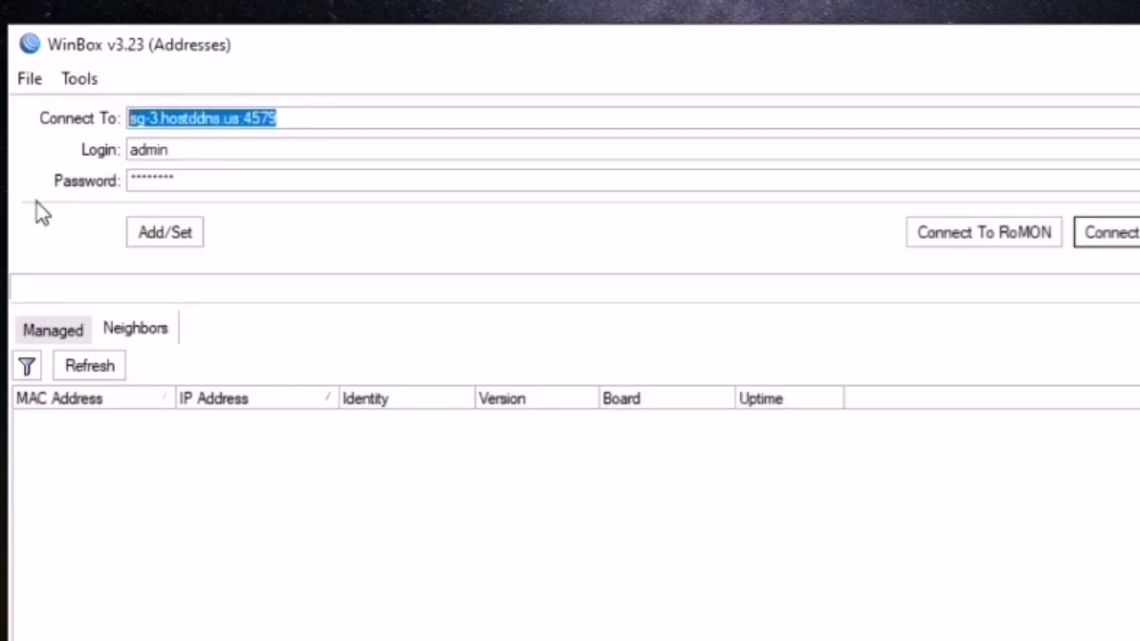
left_click(1114, 237)
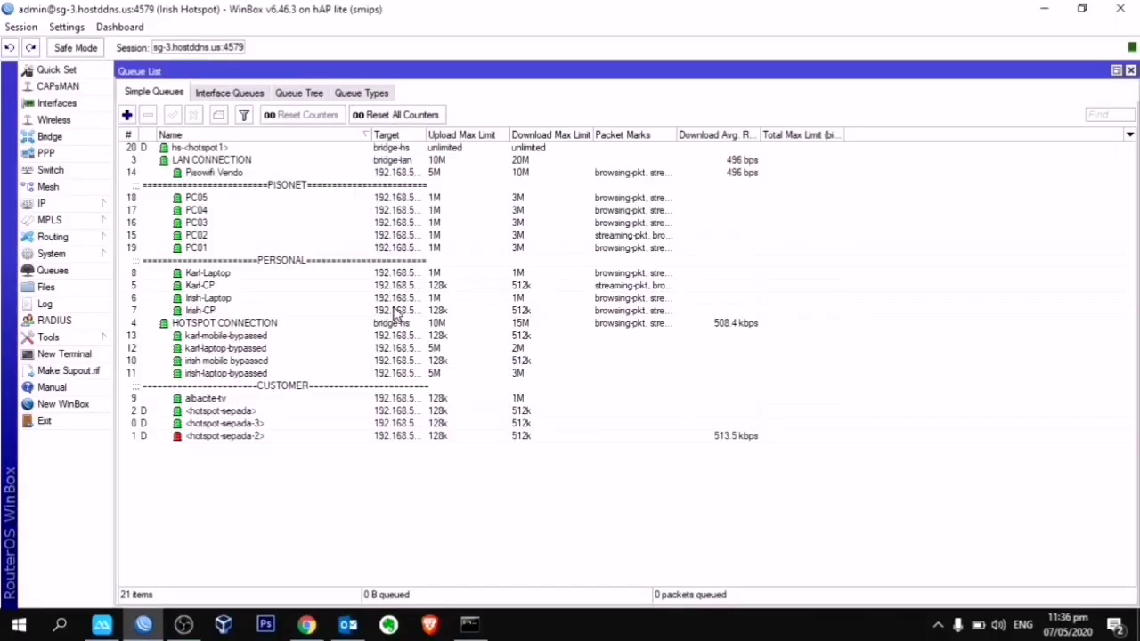
Look over the customer and PISONET entries in the router's simple queues
left_click(269, 437)
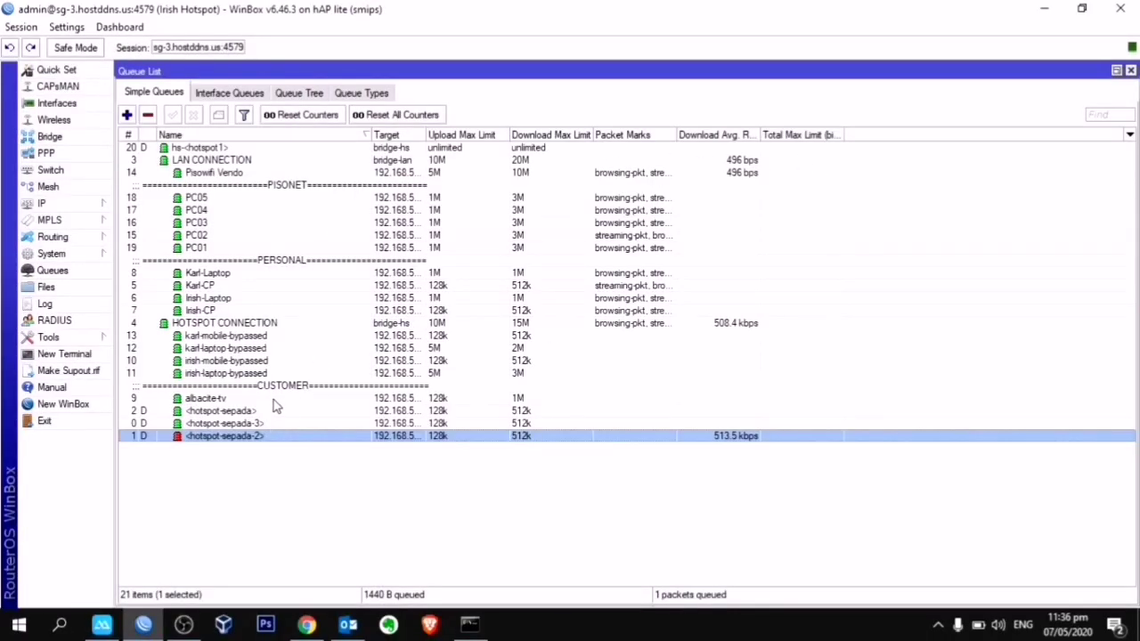
left_click(274, 399)
left_click(380, 223)
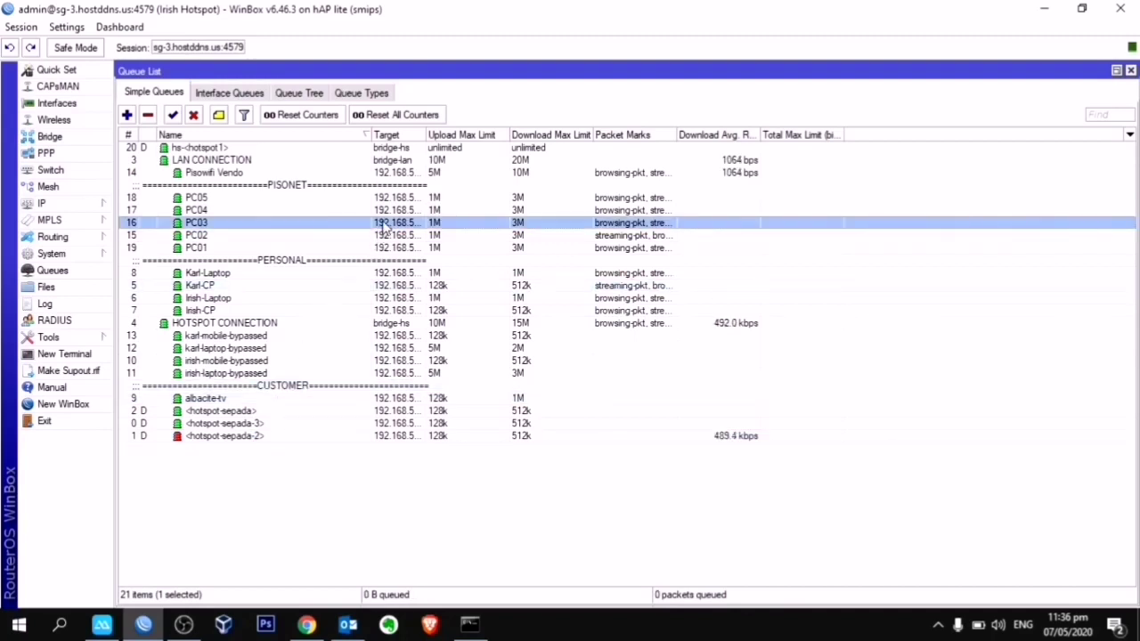
Open the router's IP address list, widen the Address column and inspect the LAN/PC/TV/VENDO and Hotspot entries
left_click(61, 204)
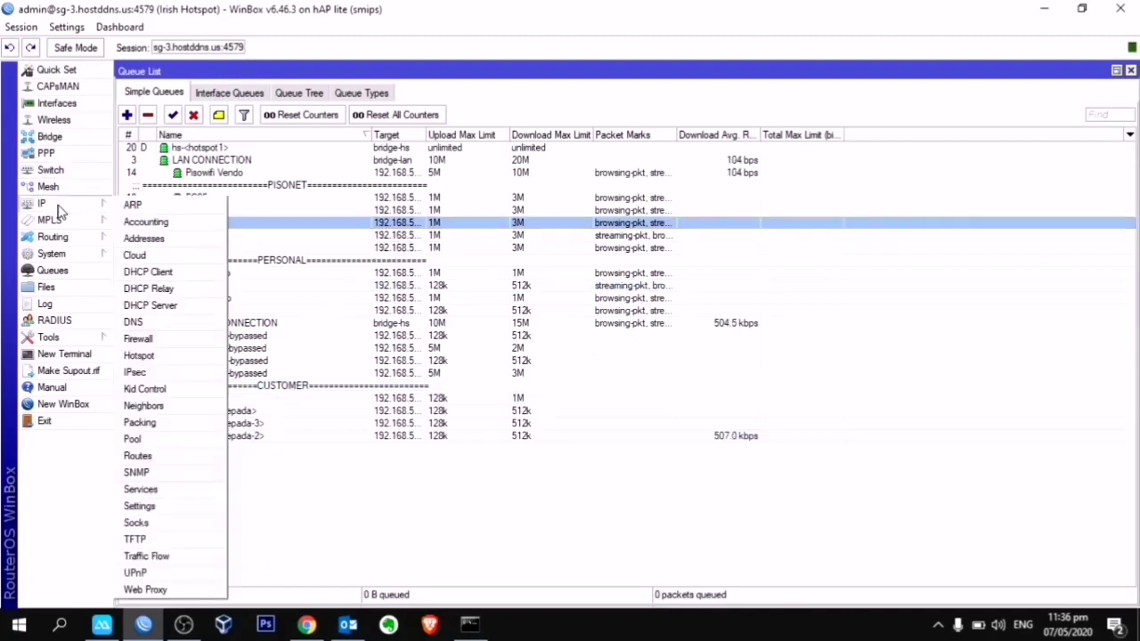
left_click(144, 238)
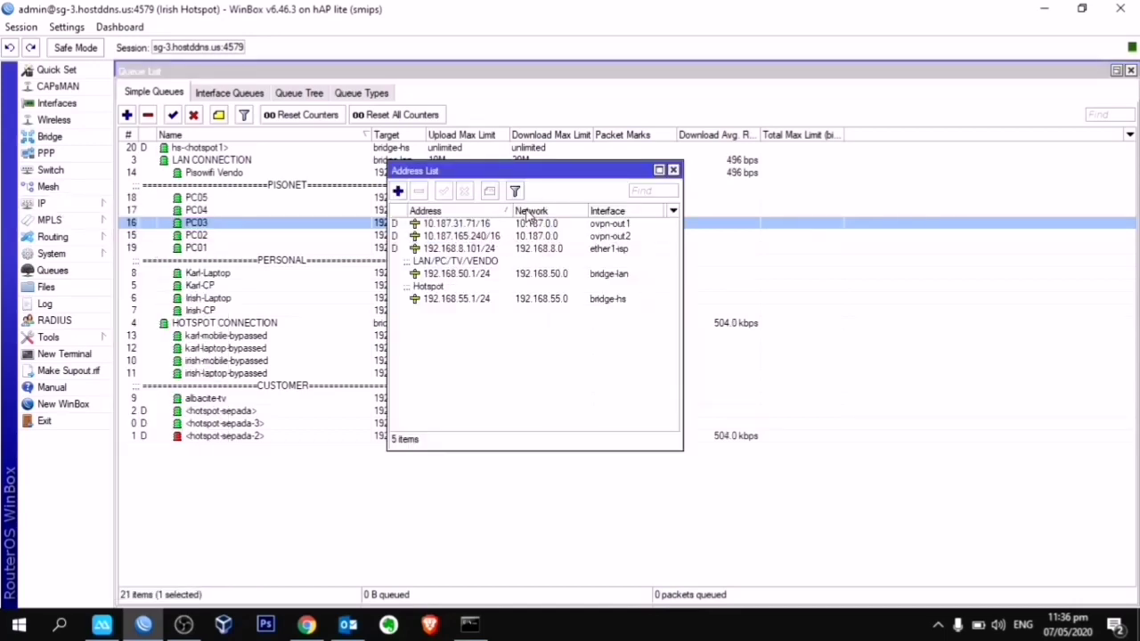
left_click_drag(514, 211, 556, 211)
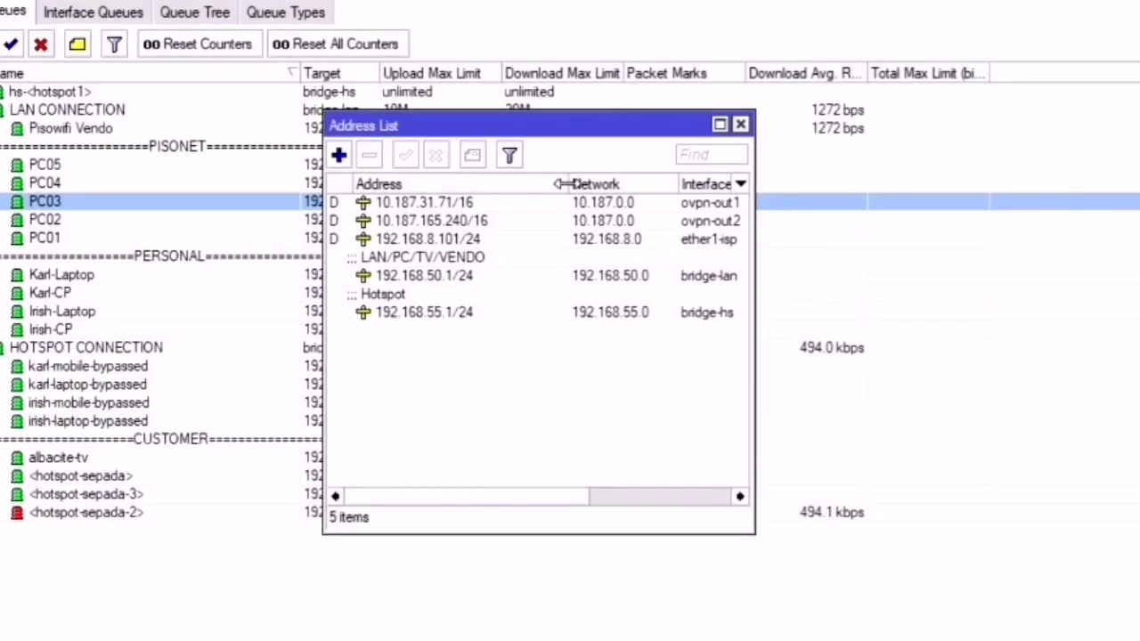
left_click(446, 275)
left_click(439, 318)
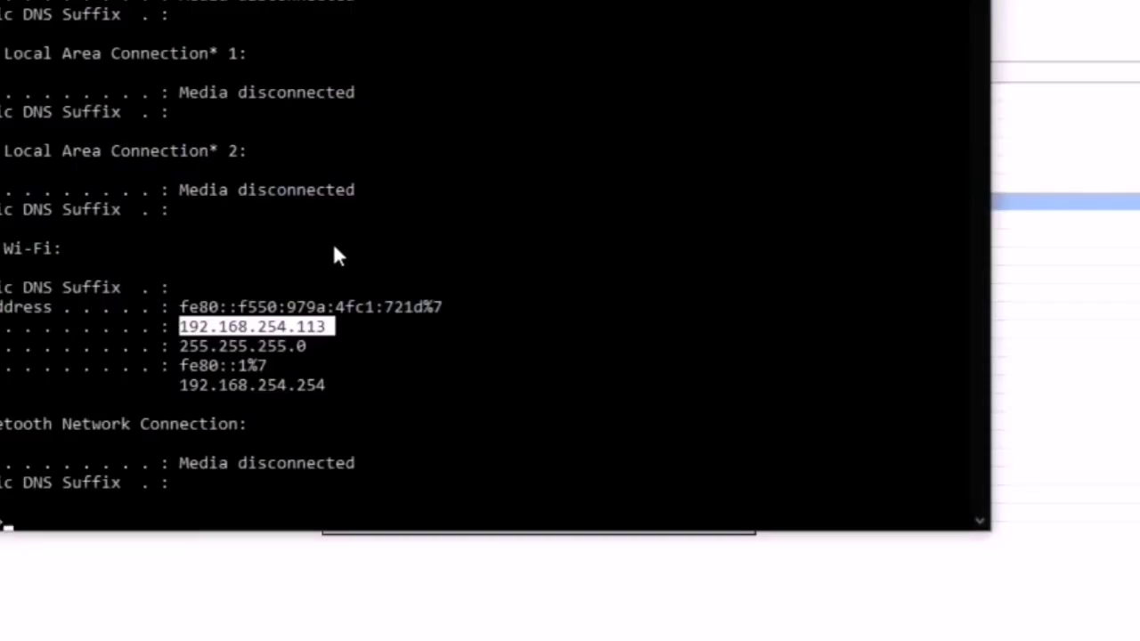
Place the address list and Command Prompt side by side, run ipconfig and highlight the Wi-Fi IPv4 address and subnet mask
left_click(382, 420)
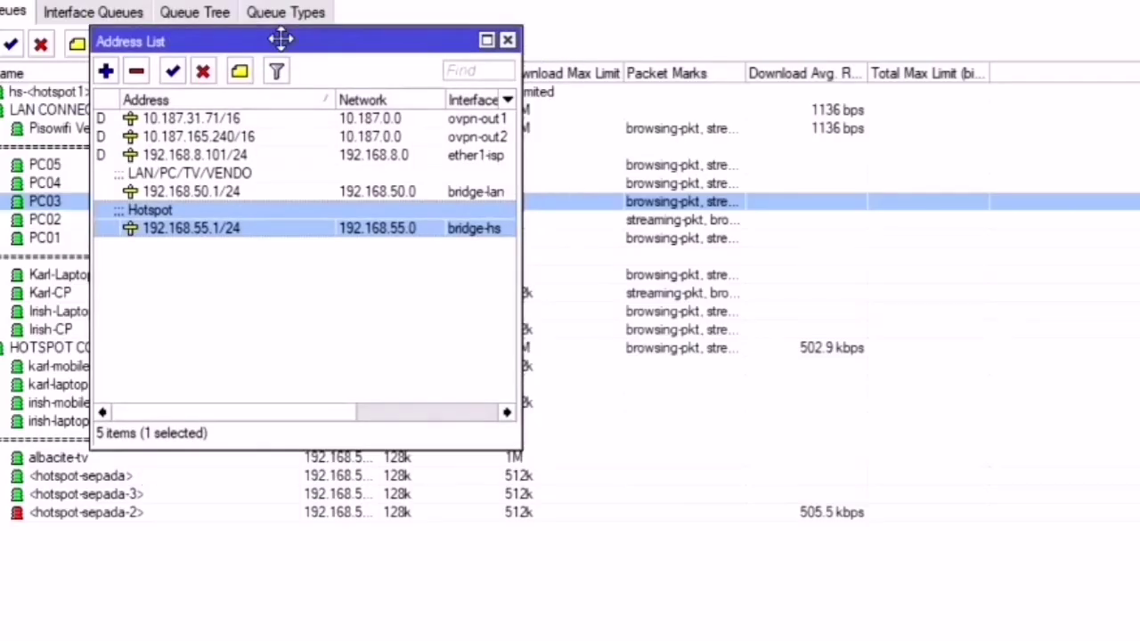
key("alt+Tab")
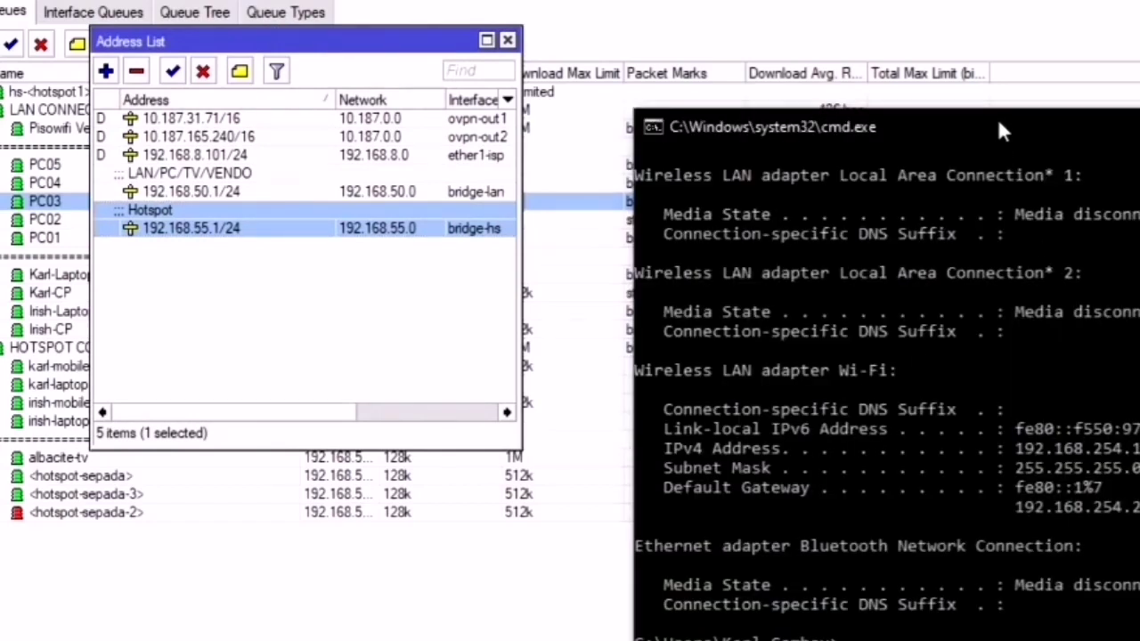
left_click_drag(997, 115, 943, 30)
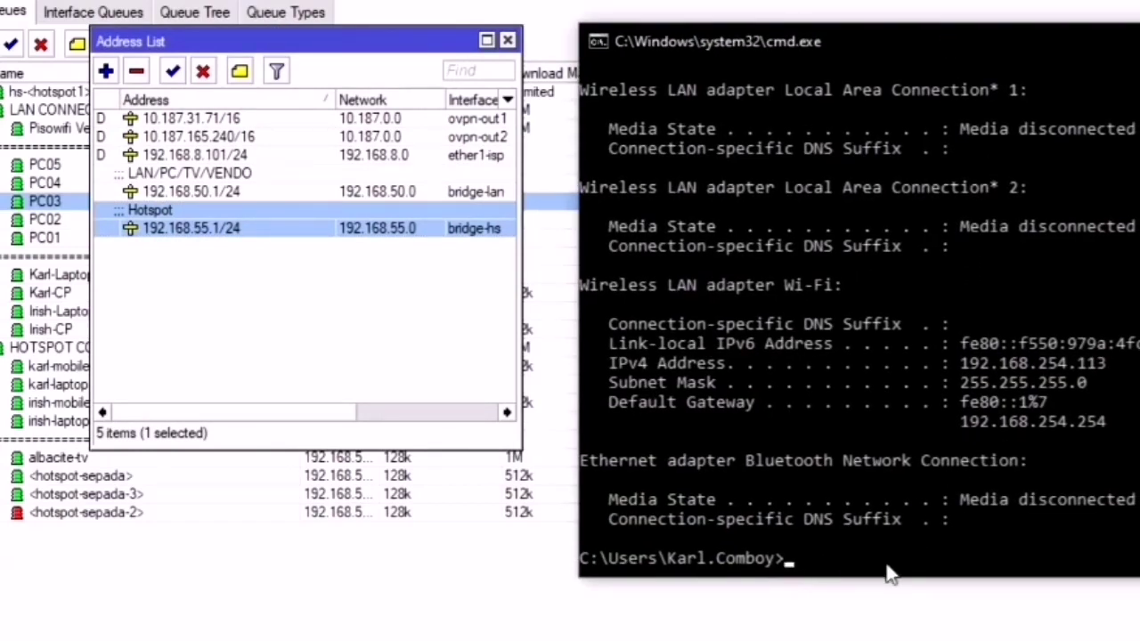
type("ipconfig")
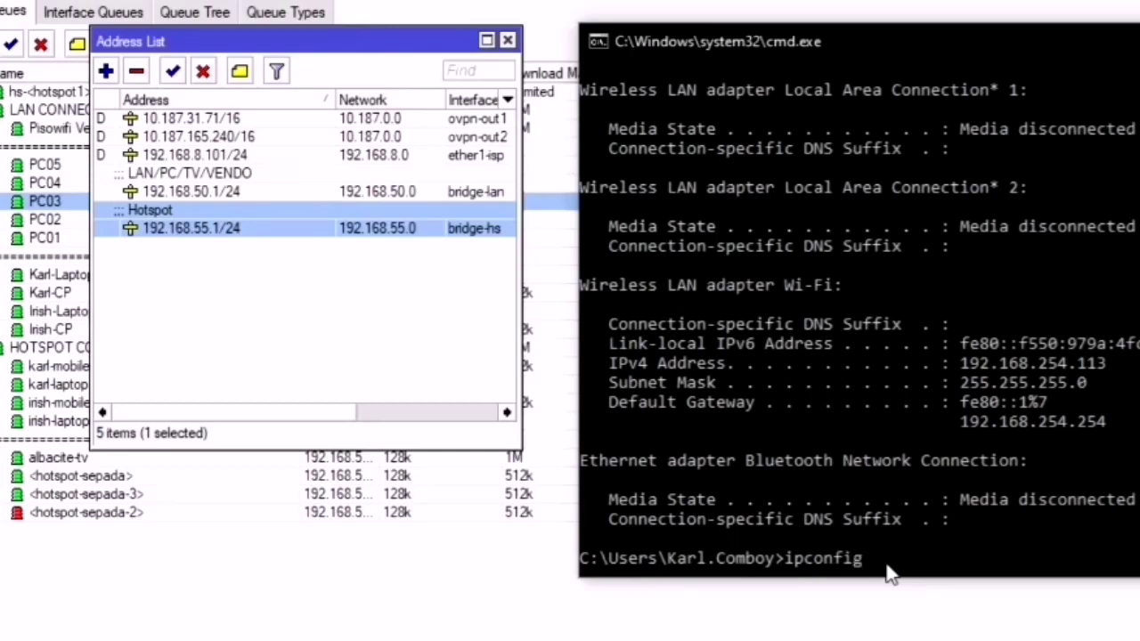
key("Return")
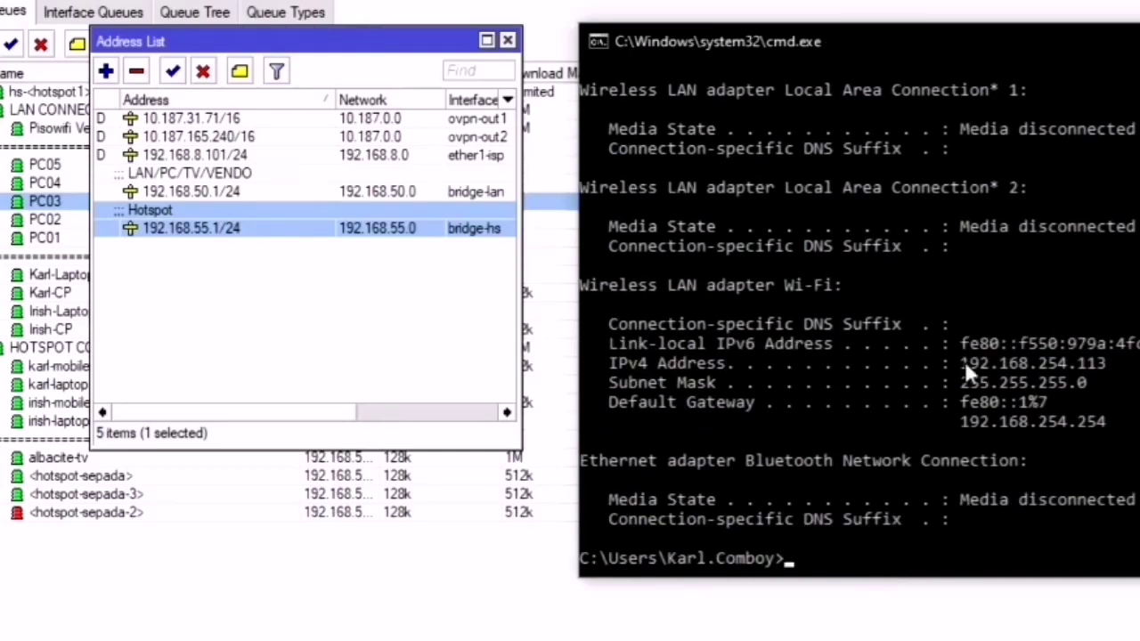
left_click_drag(965, 361, 1102, 383)
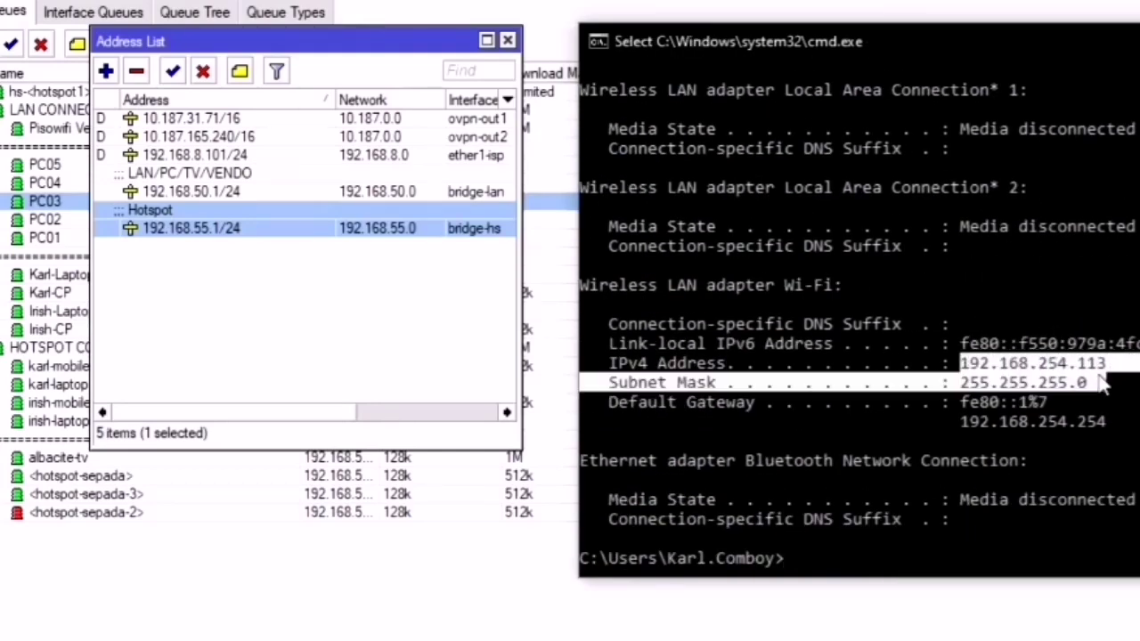
Compare the LAN/PC/TV/VENDO entry with the Hotspot entry in the address list, including their networks and interfaces
left_click(230, 228)
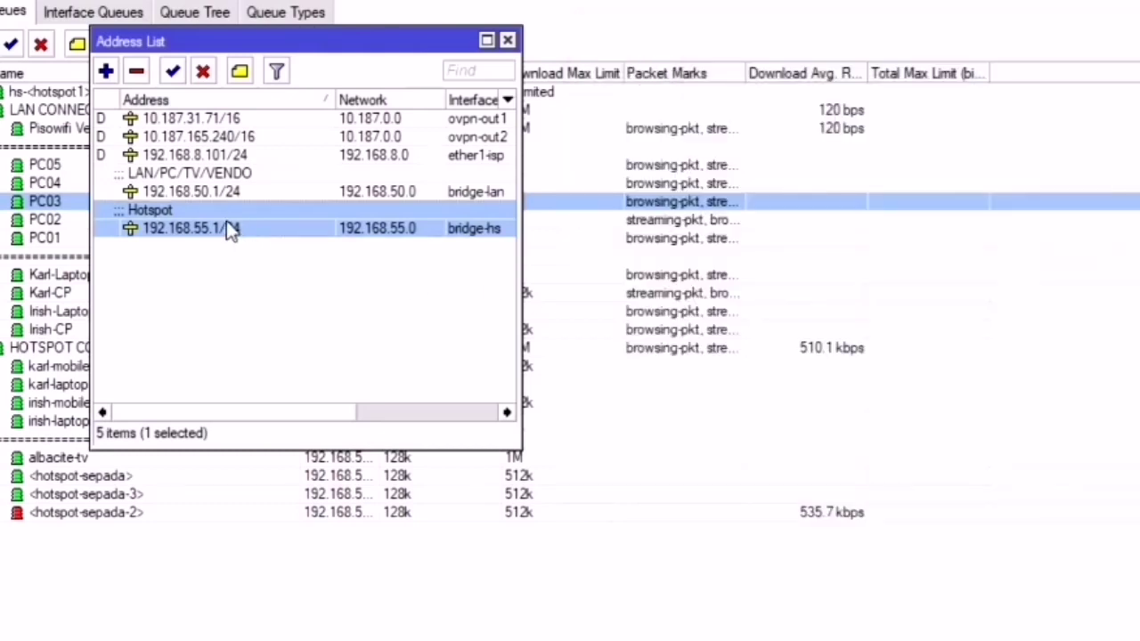
left_click(221, 189)
left_click(223, 230)
left_click(222, 191)
left_click(223, 229)
left_click(224, 198)
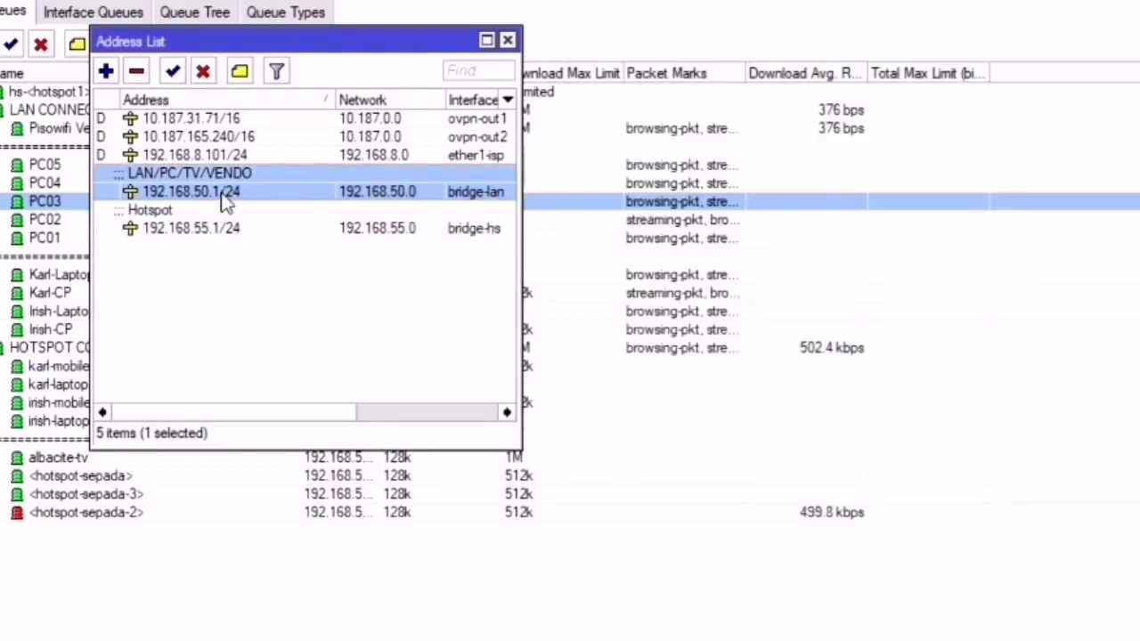
left_click(222, 229)
left_click(223, 200)
left_click(224, 232)
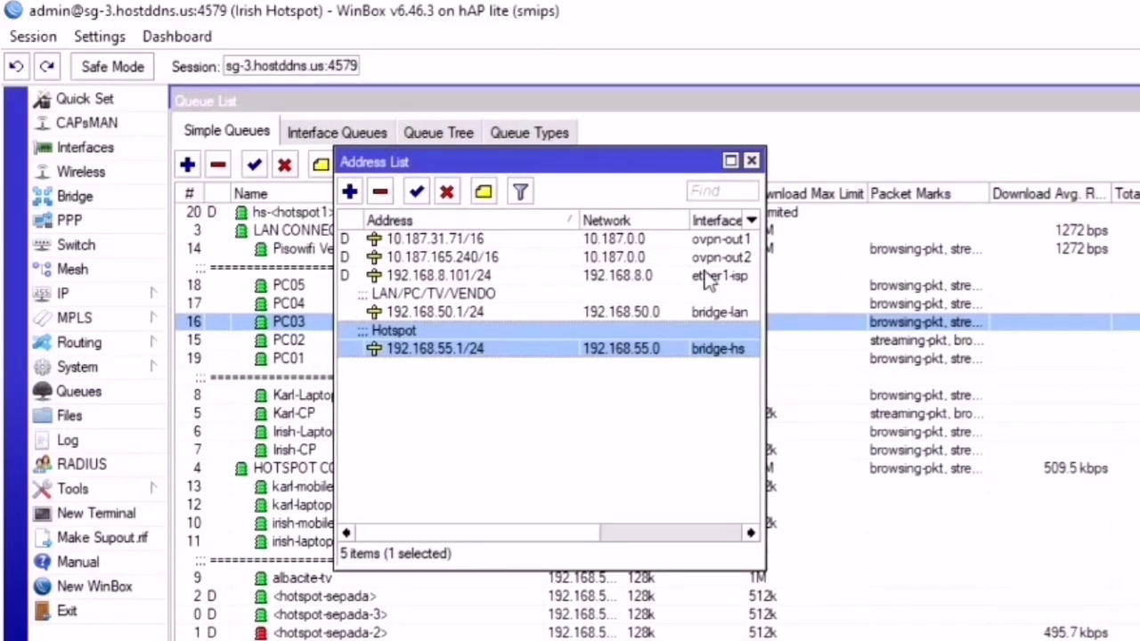
Close the address list, reopen the router's Queue List and select the PC02 queue
left_click(869, 294)
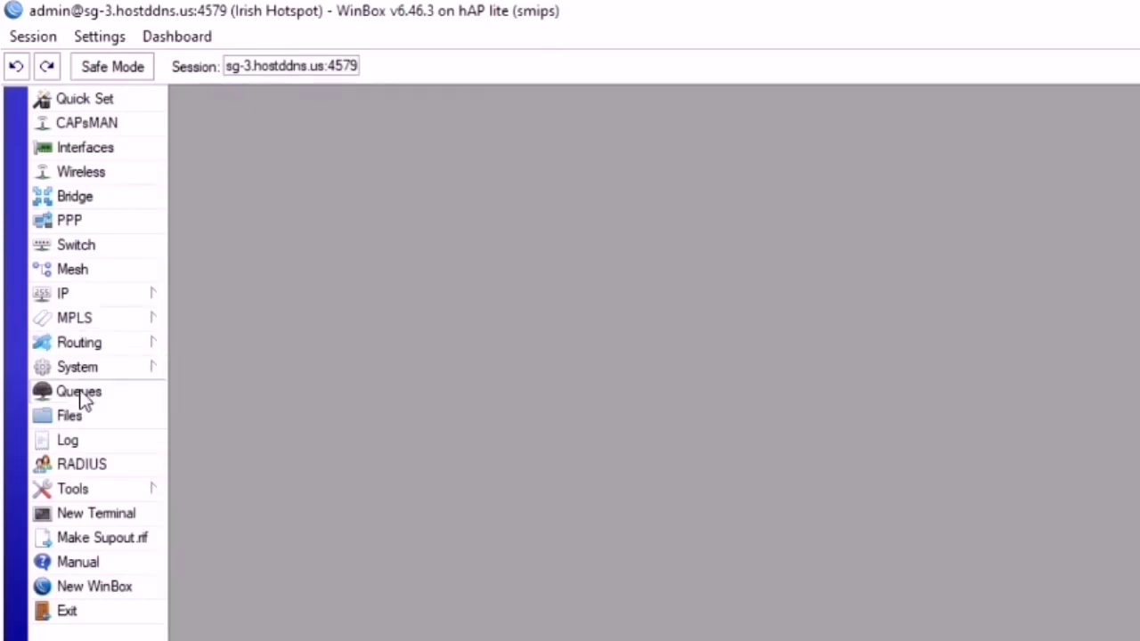
left_click(81, 394)
left_click(472, 341)
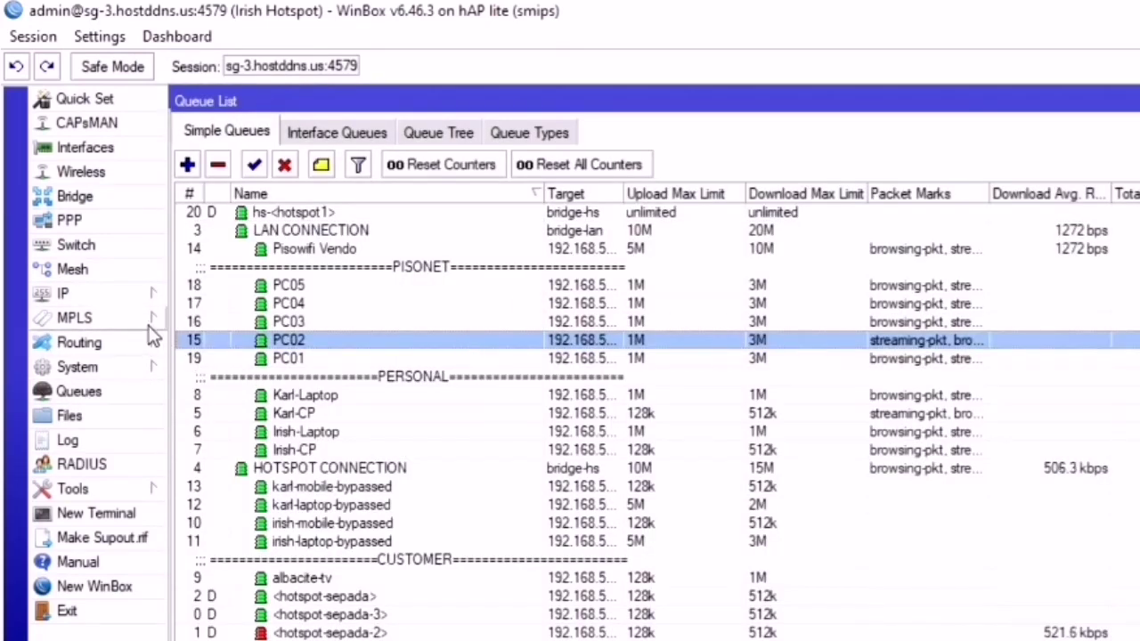
Open the router's Hotspot settings and display the connected hosts, checking the IP Bindings along the way
mouse_move(125, 316)
mouse_move(119, 295)
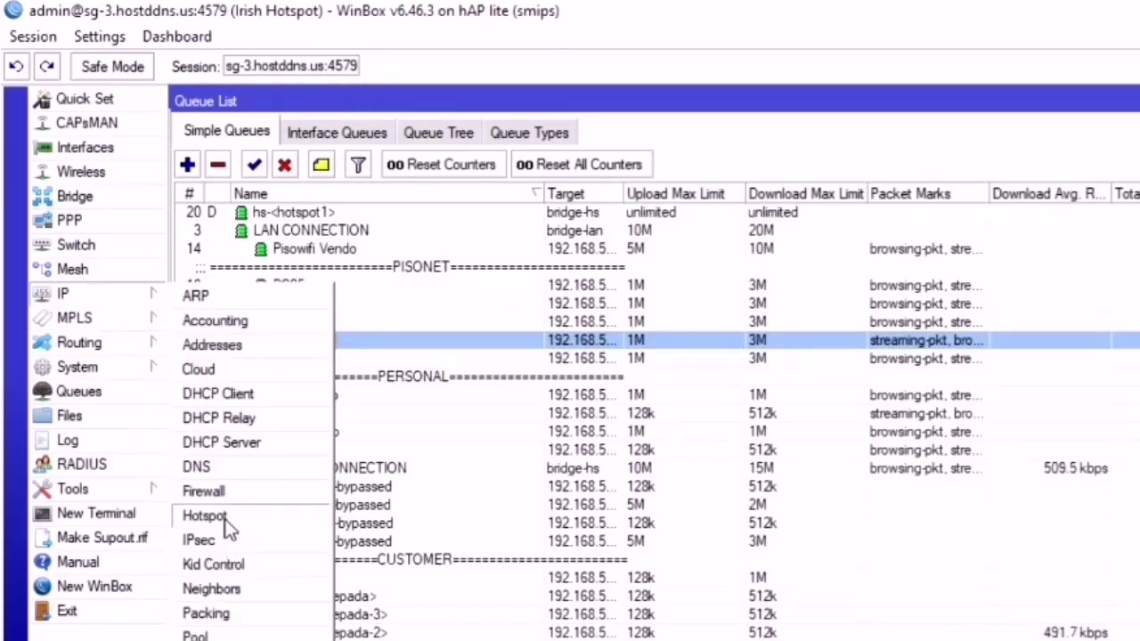
left_click(203, 517)
left_click(821, 303)
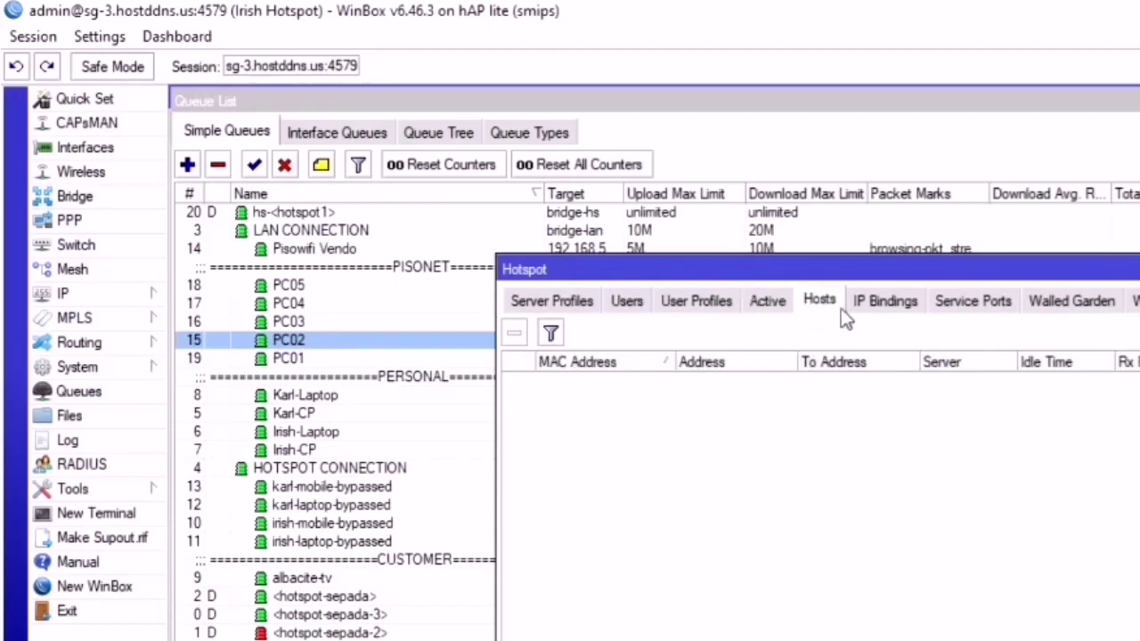
left_click(882, 303)
left_click(819, 302)
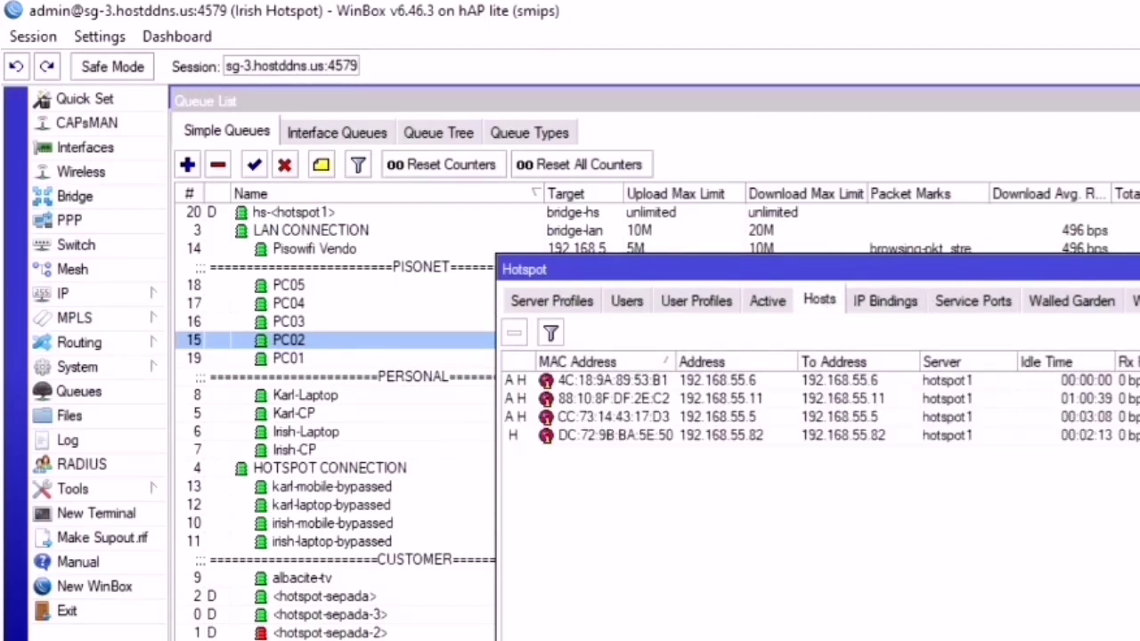
Bring the Queue List forward, switch to the mirrored phone and connect the MikroTik app to sg-3.hostddns.us:4579 as admin
left_click(217, 96)
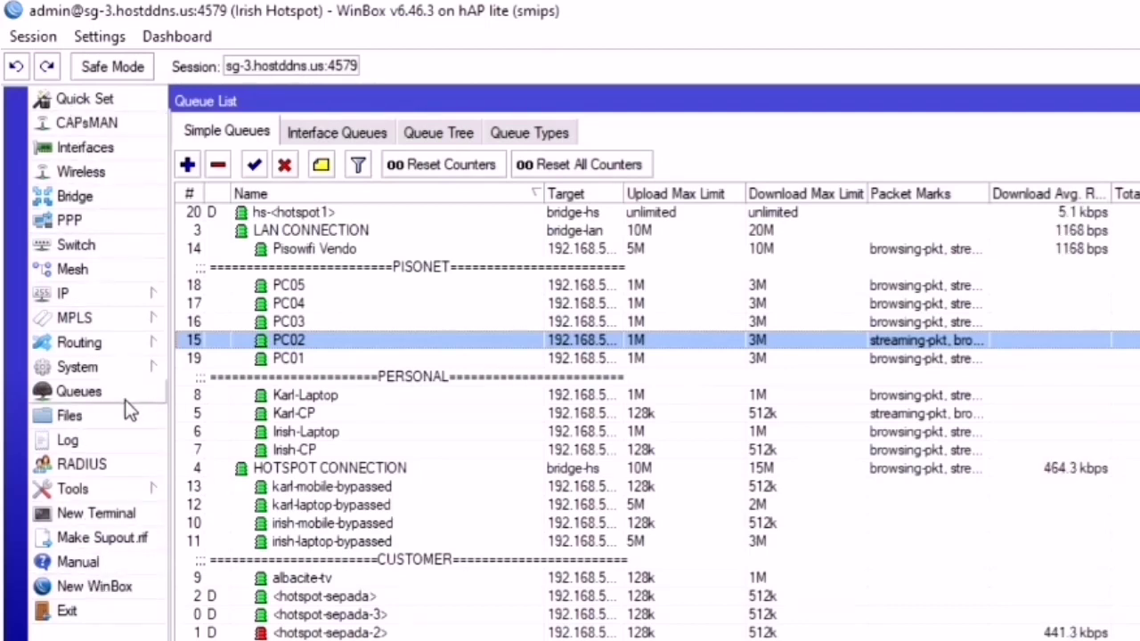
left_click(561, 265)
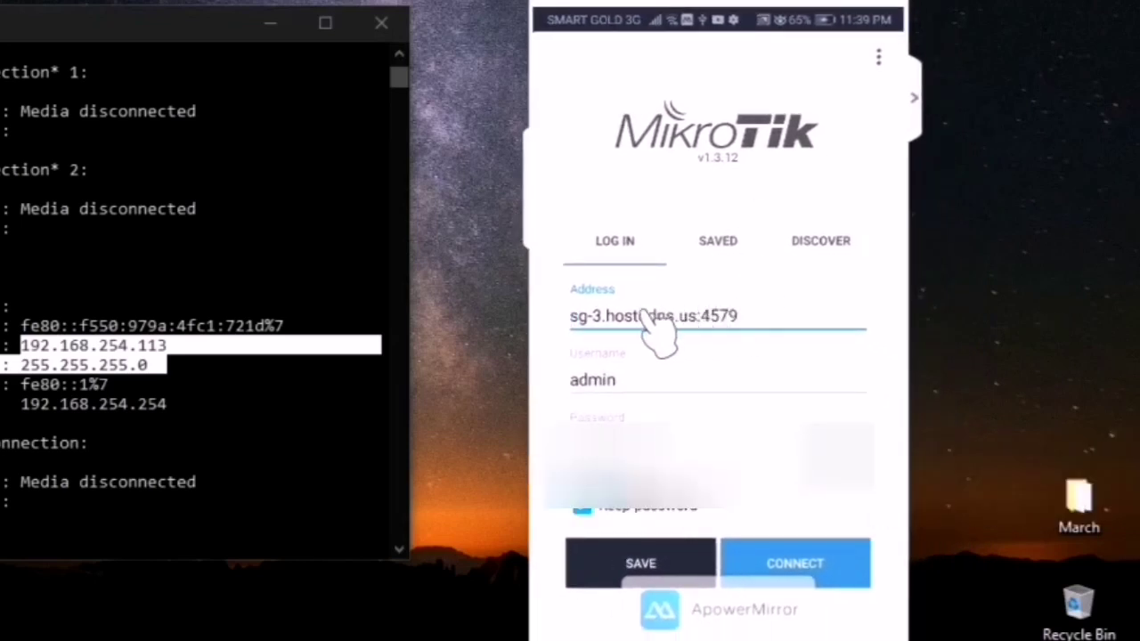
left_click(729, 330)
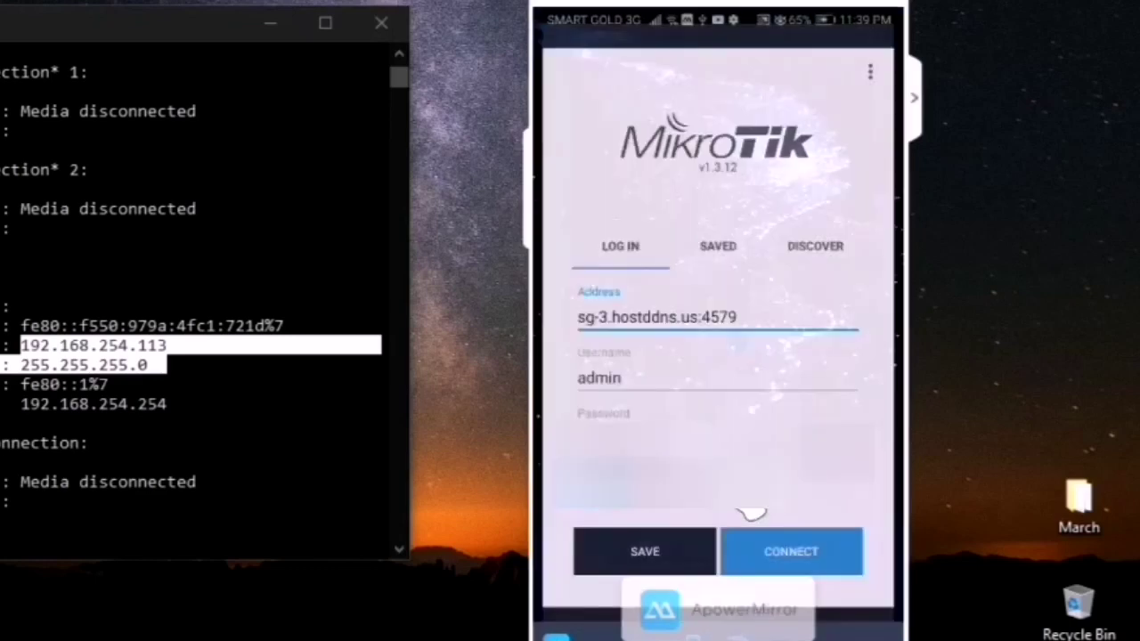
right_click(752, 507)
left_click_drag(744, 499, 750, 485)
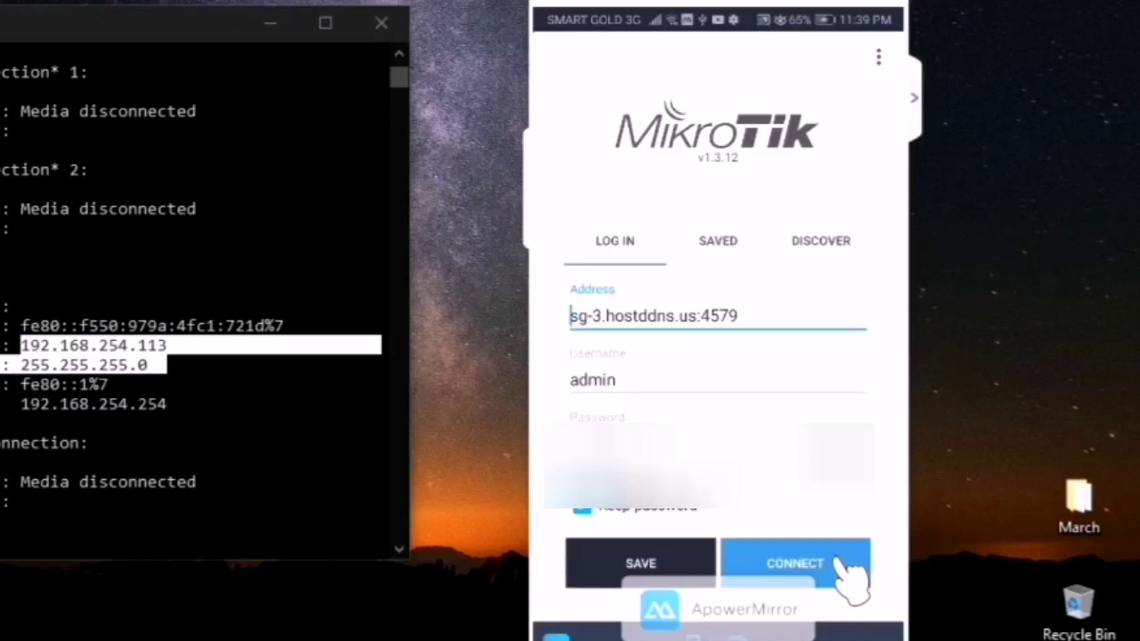
left_click(795, 564)
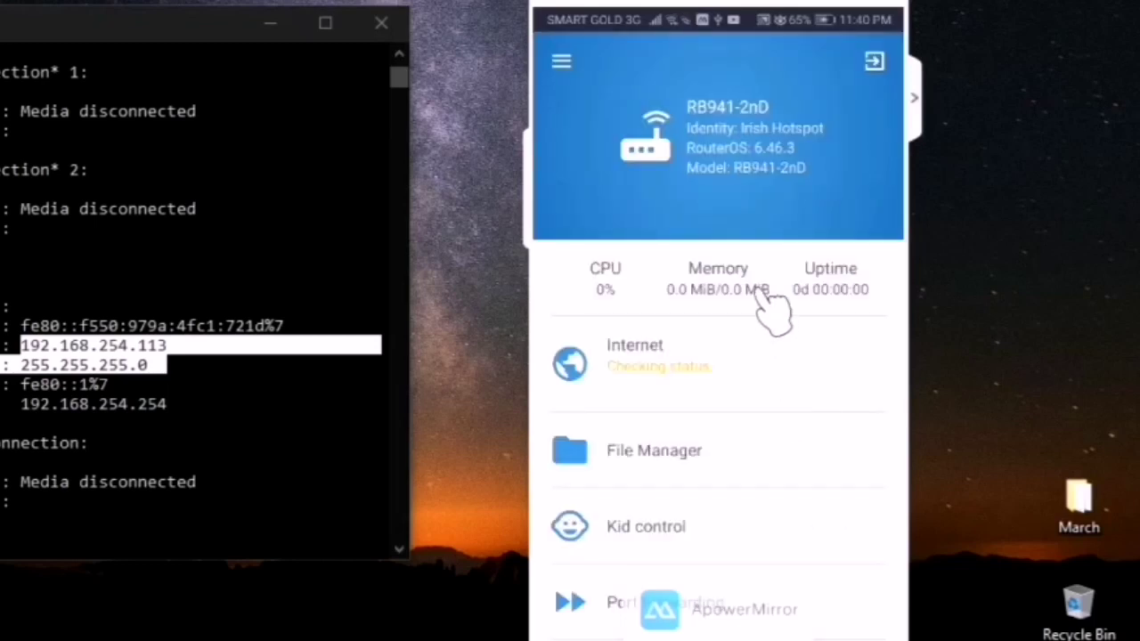
Look over the router's overview in the mobile app and browse its list of settings, closing the list again
scroll(763, 299, "down", 2)
scroll(775, 343, "up", 2)
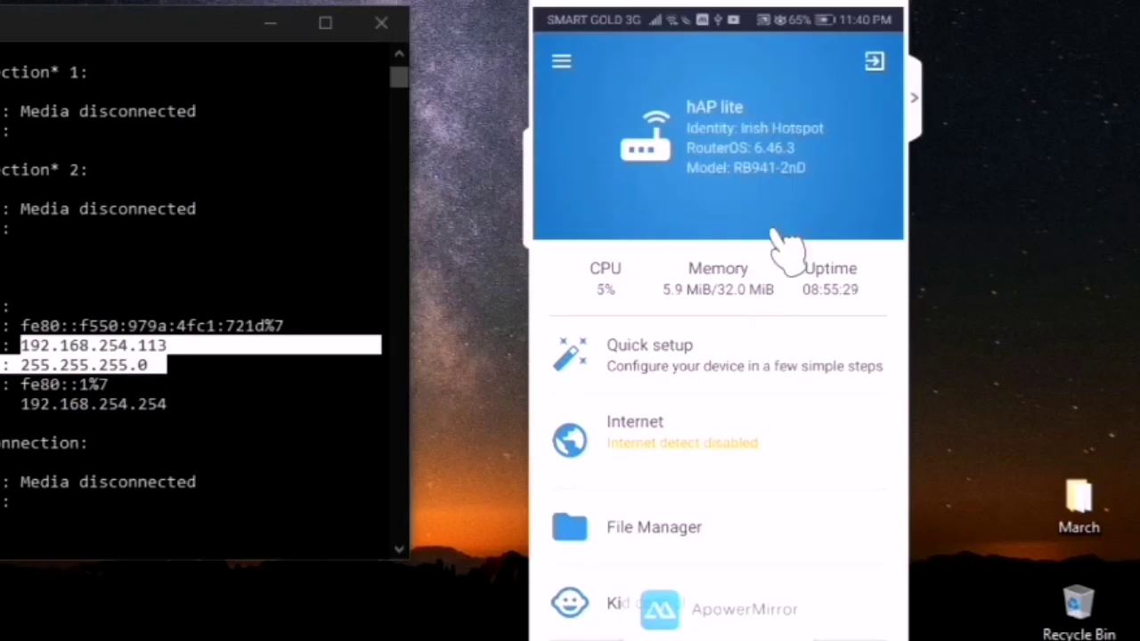
scroll(783, 258, "down", 2)
scroll(793, 378, "up", 2)
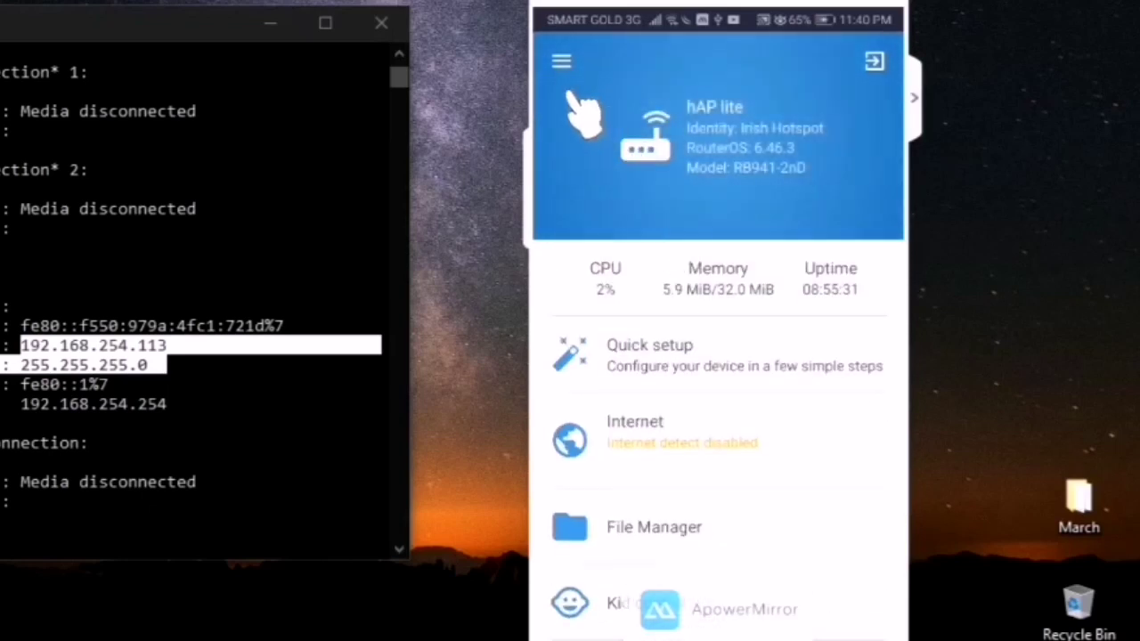
left_click(561, 61)
scroll(669, 357, "down", 5)
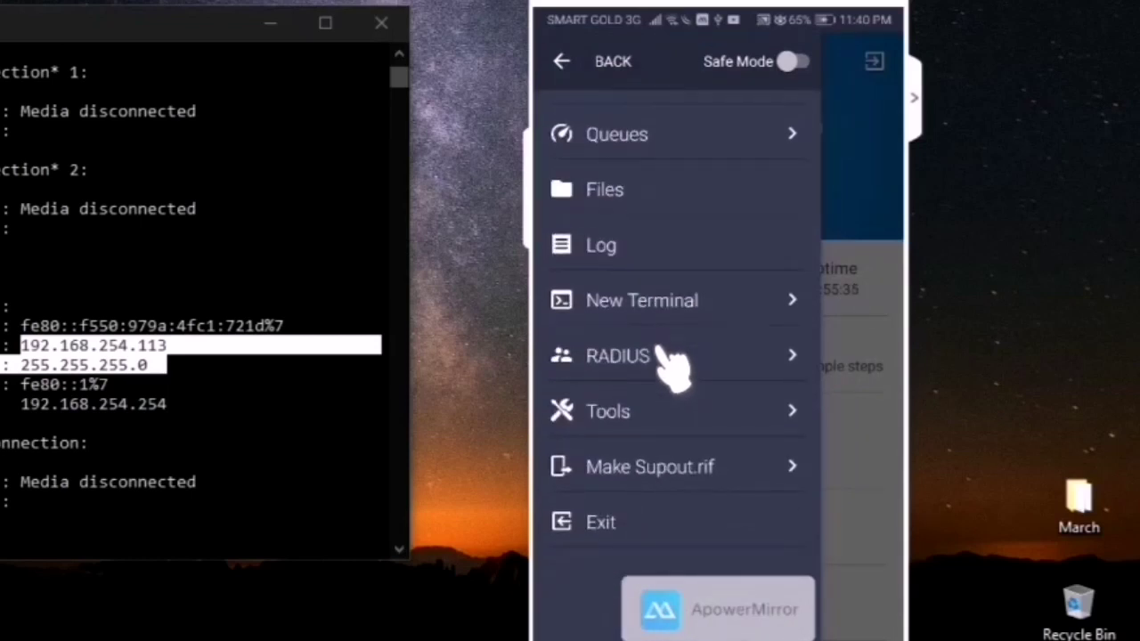
scroll(675, 361, "up", 5)
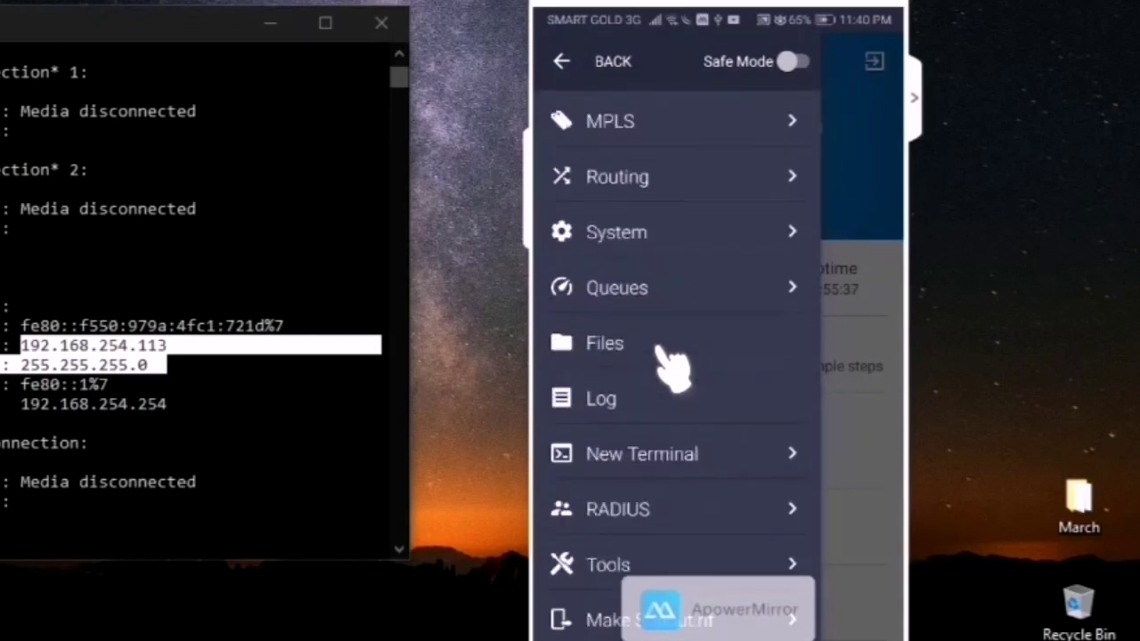
left_click(563, 61)
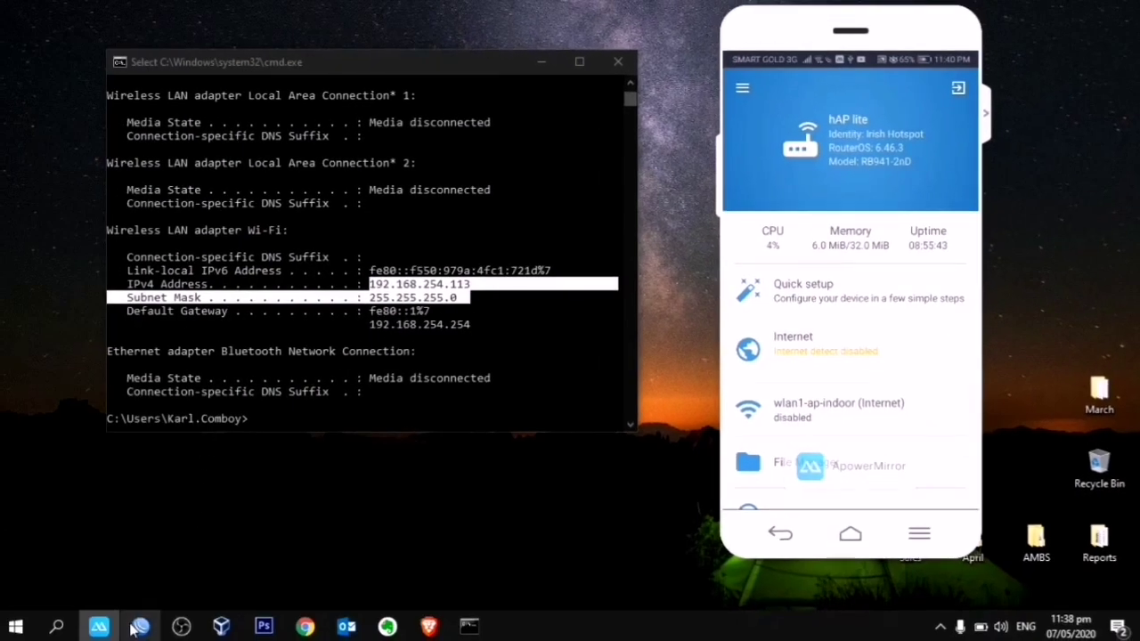
Switch to WinBox to view the Queue List and return to the mirrored phone for comparison
left_click(220, 626)
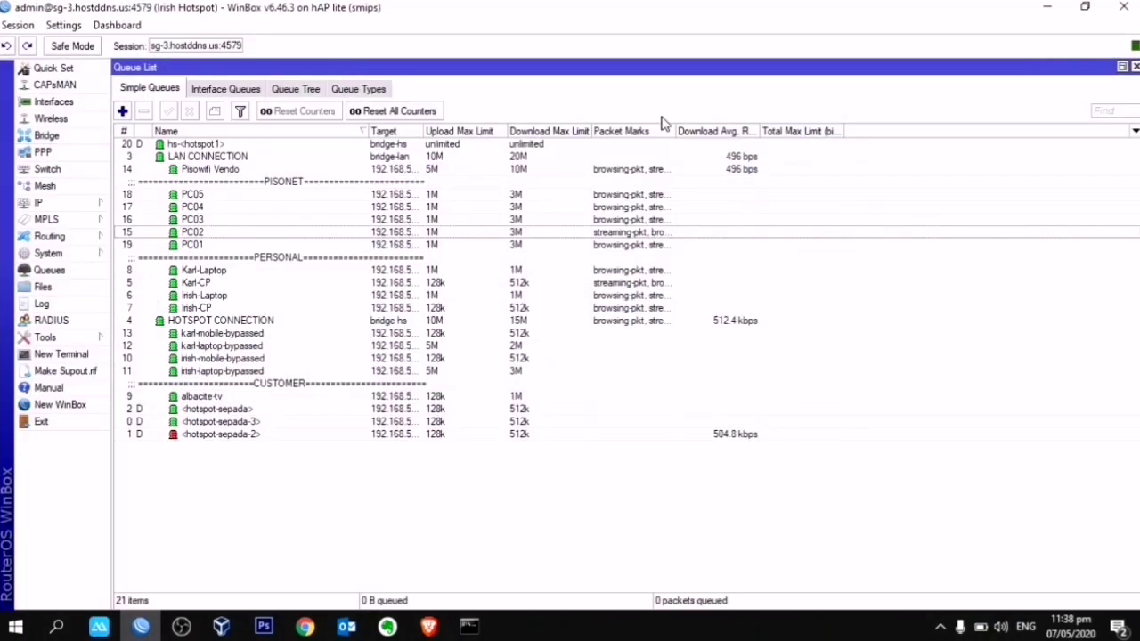
left_click(1036, 14)
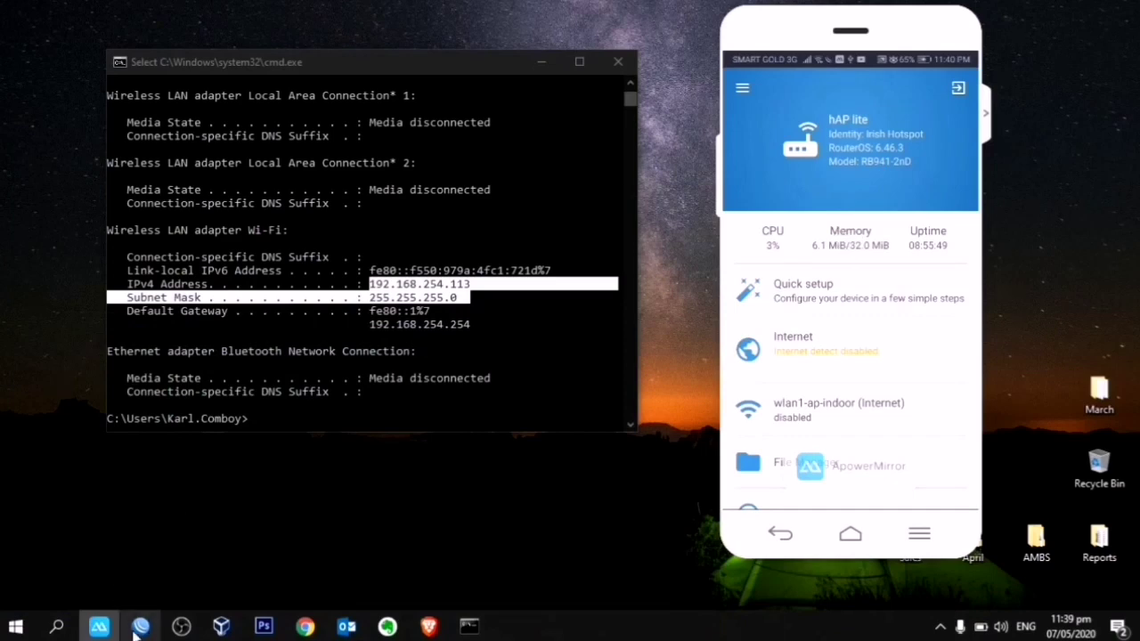
left_click(140, 626)
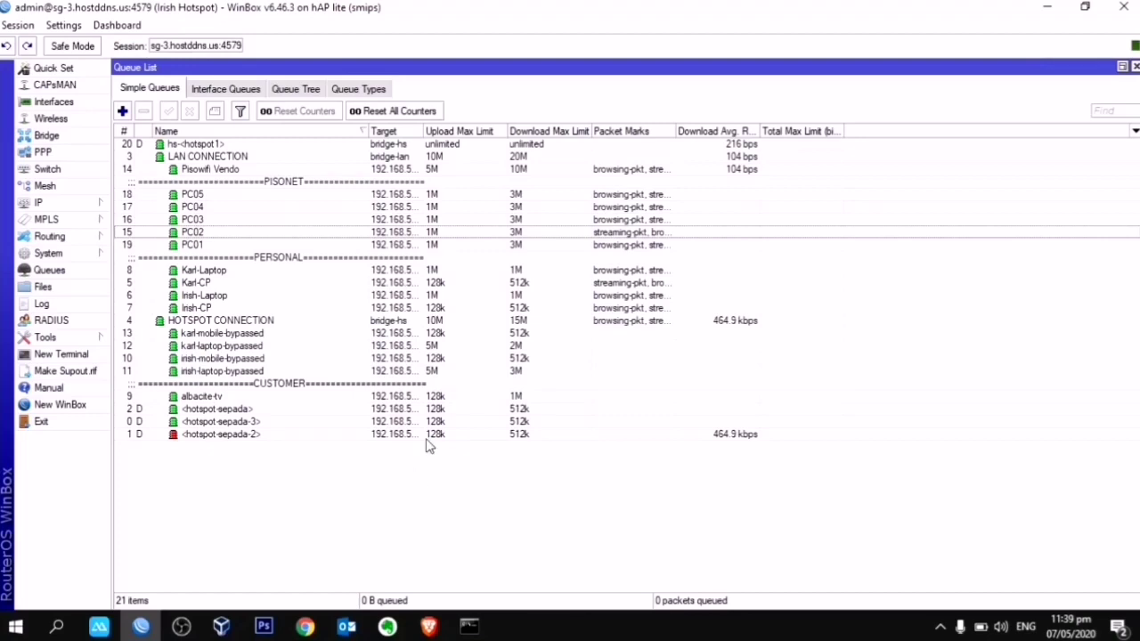
left_click(1047, 9)
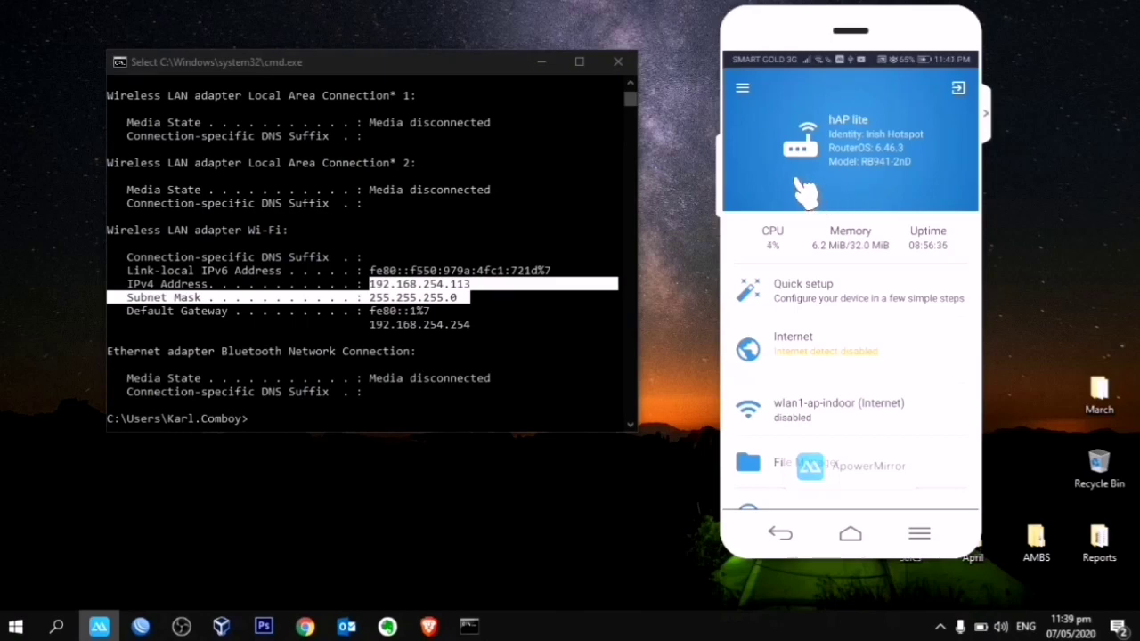
Clear all windows from the desktop, switch to Chrome and open the hostddns.us website
right_click(982, 66)
left_click(1052, 115)
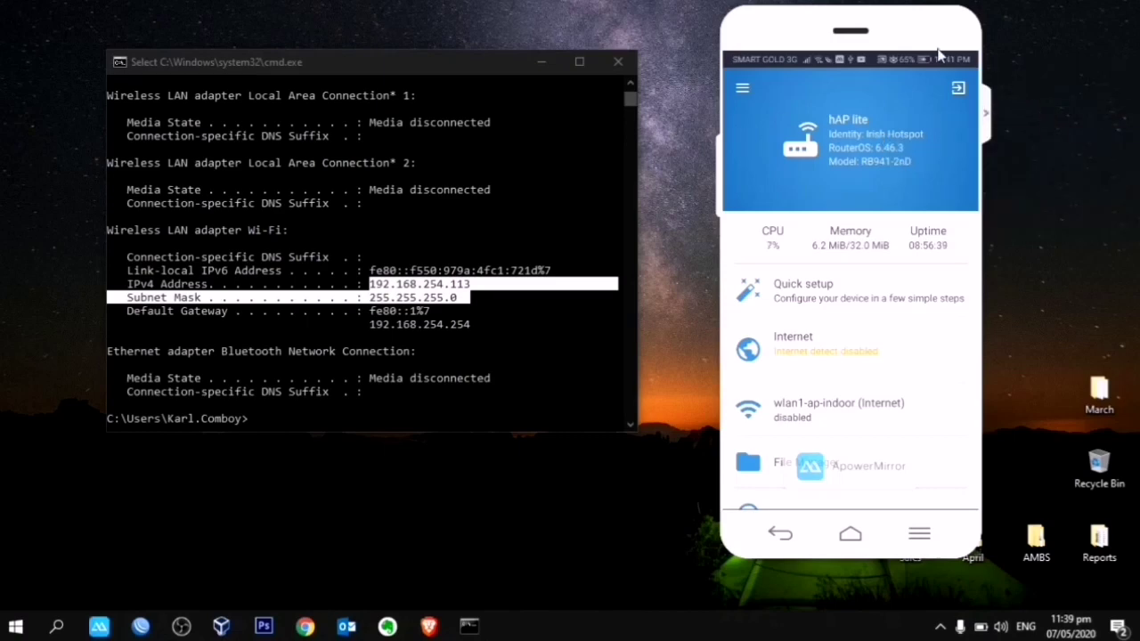
key("super+d")
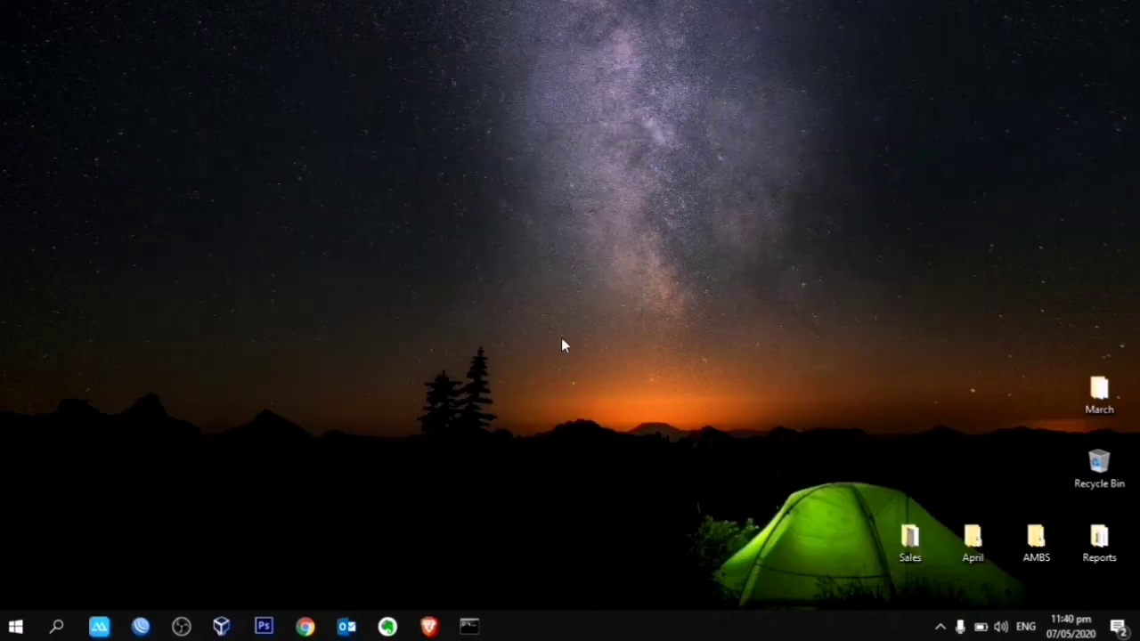
left_click(303, 628)
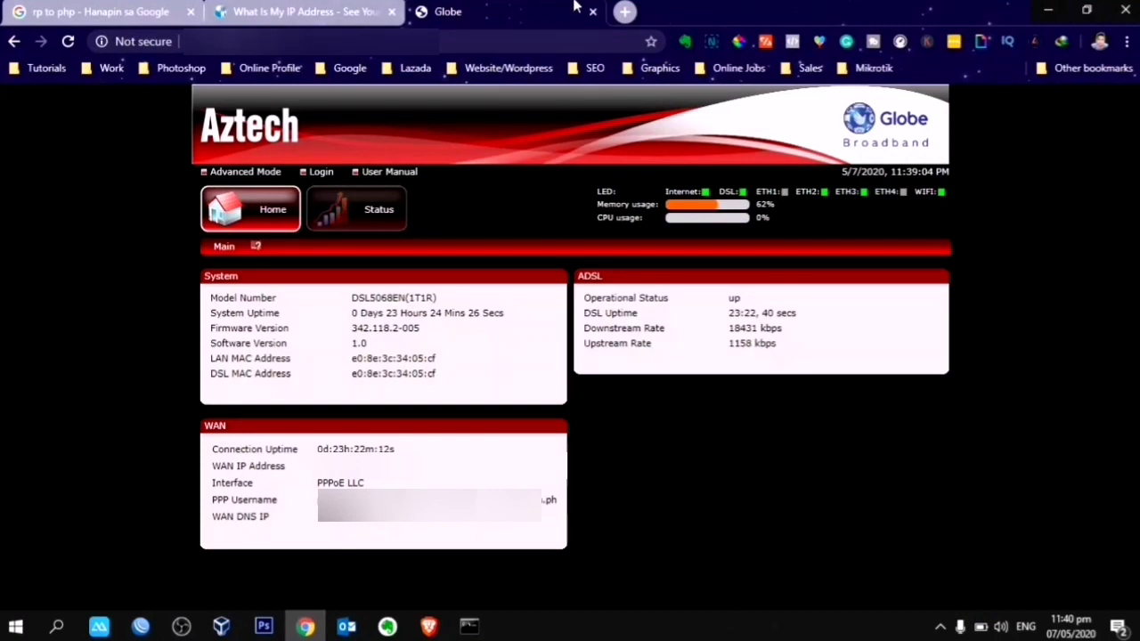
type("h")
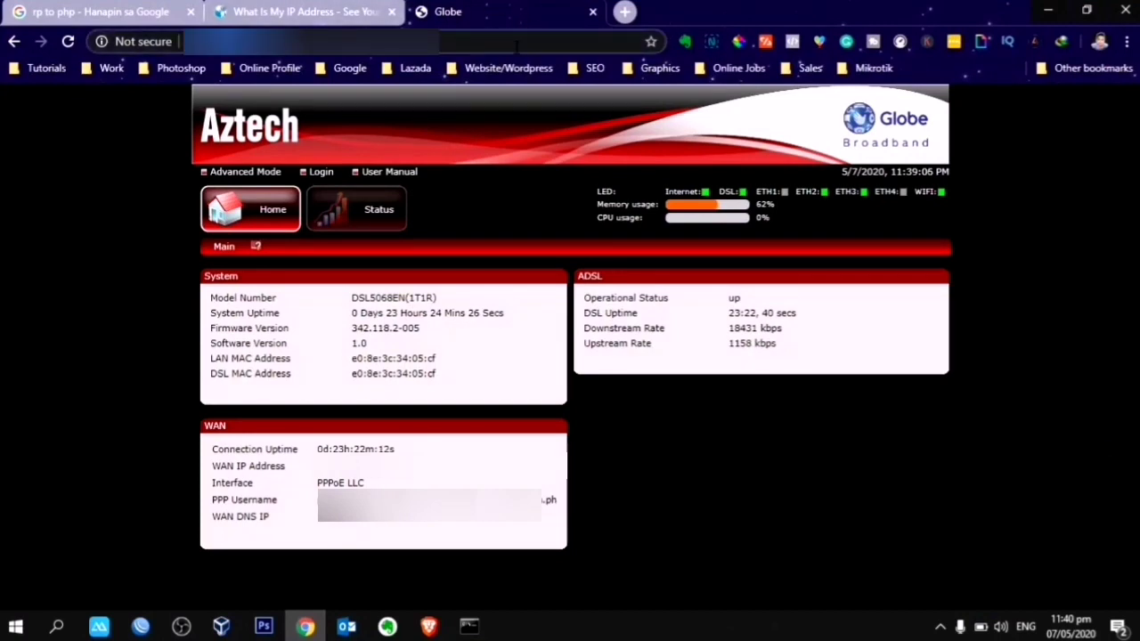
type("ost")
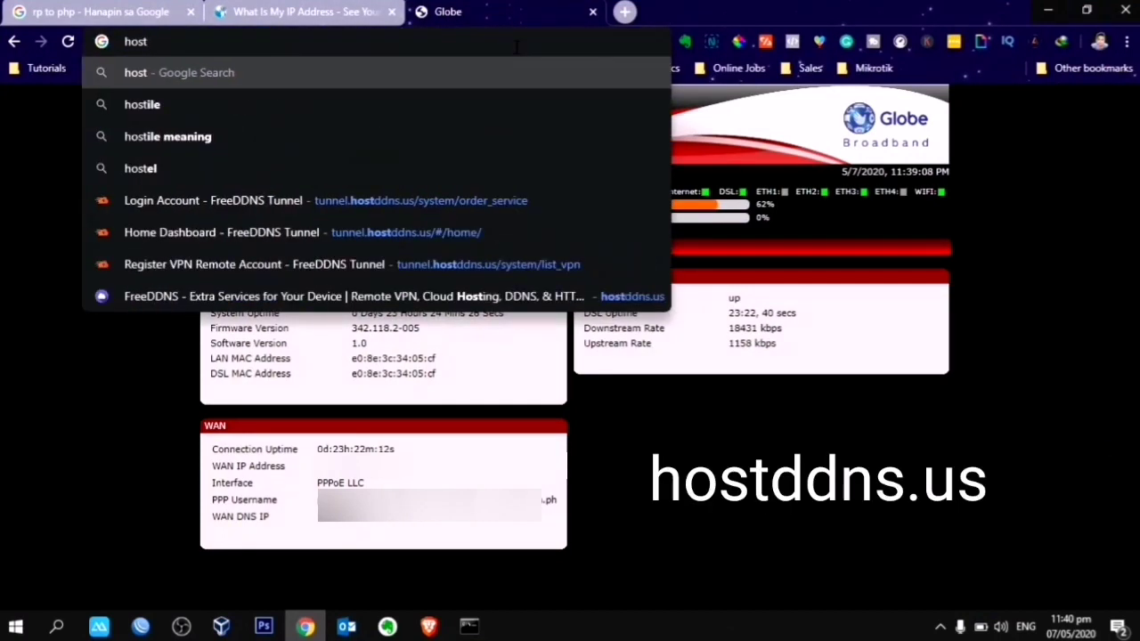
type("ddns.u")
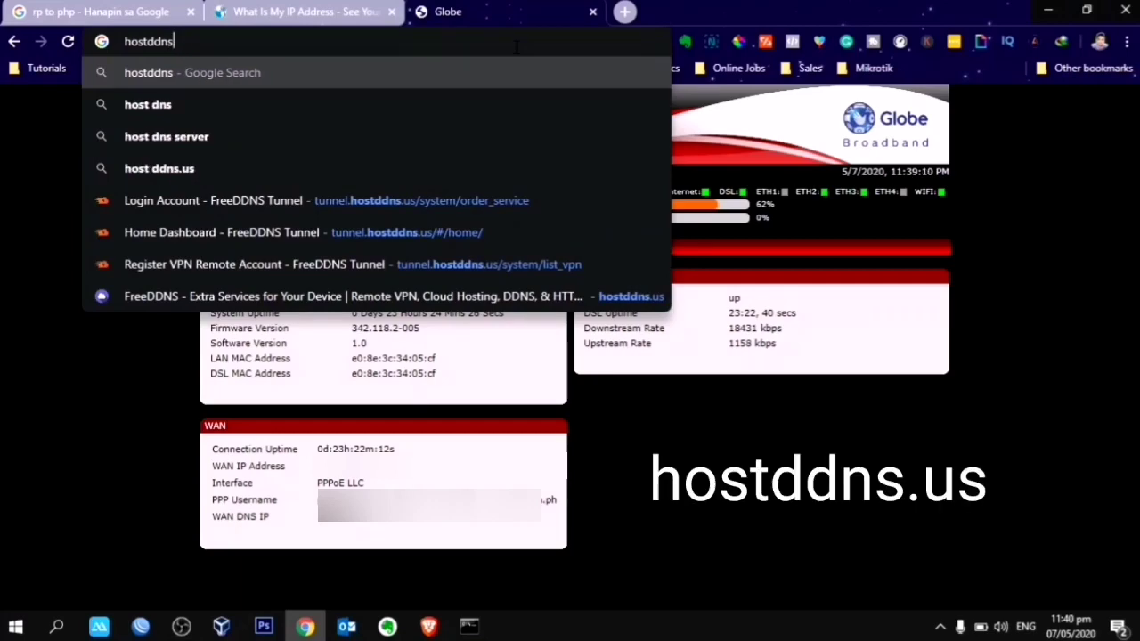
type("s")
key("Return")
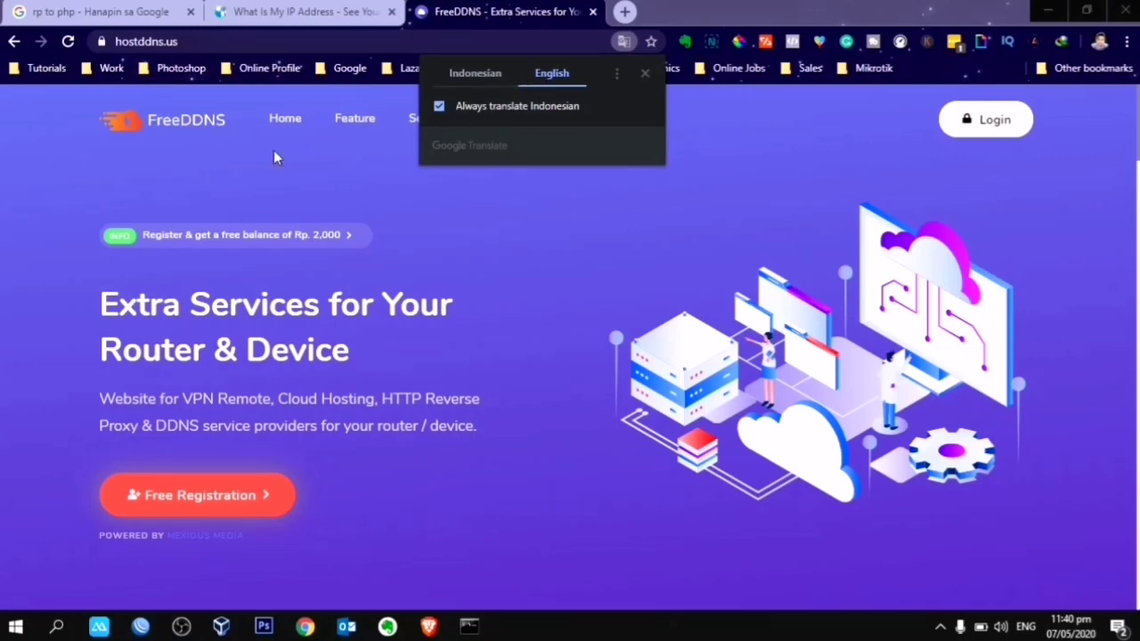
Look through the FreeDDNS home page and open its free registration form
scroll(347, 249, "down", 6)
scroll(352, 262, "up", 6)
left_click(456, 122)
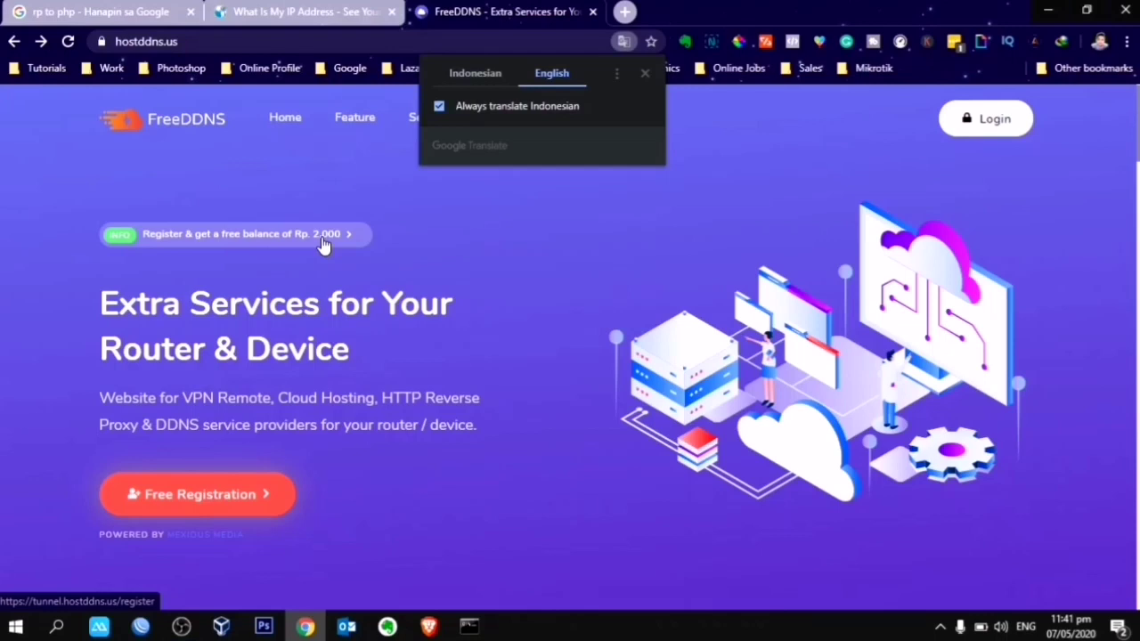
left_click(212, 492)
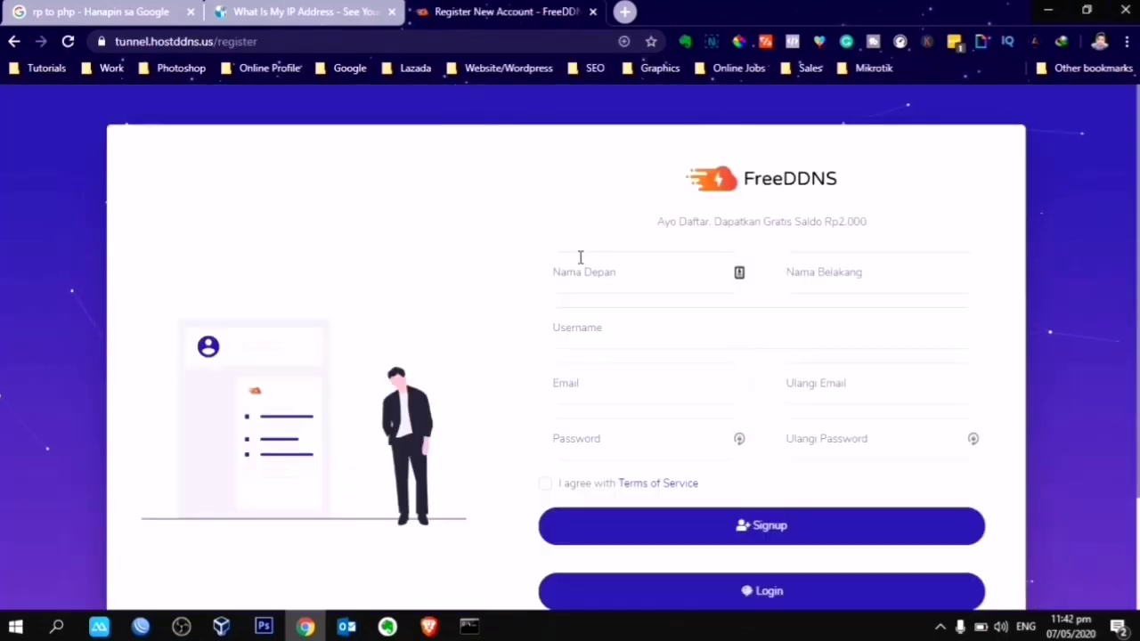
Examine the registration form's name, username, email and password fields and its signup and login options
left_click(581, 264)
left_click(842, 278)
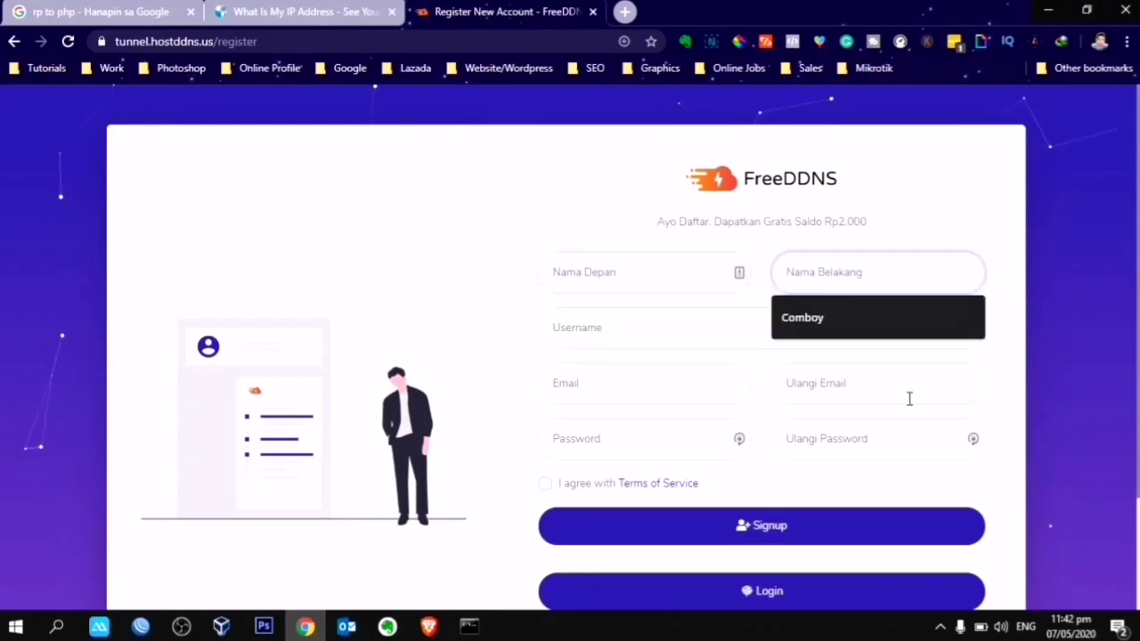
scroll(481, 324, "down", 1)
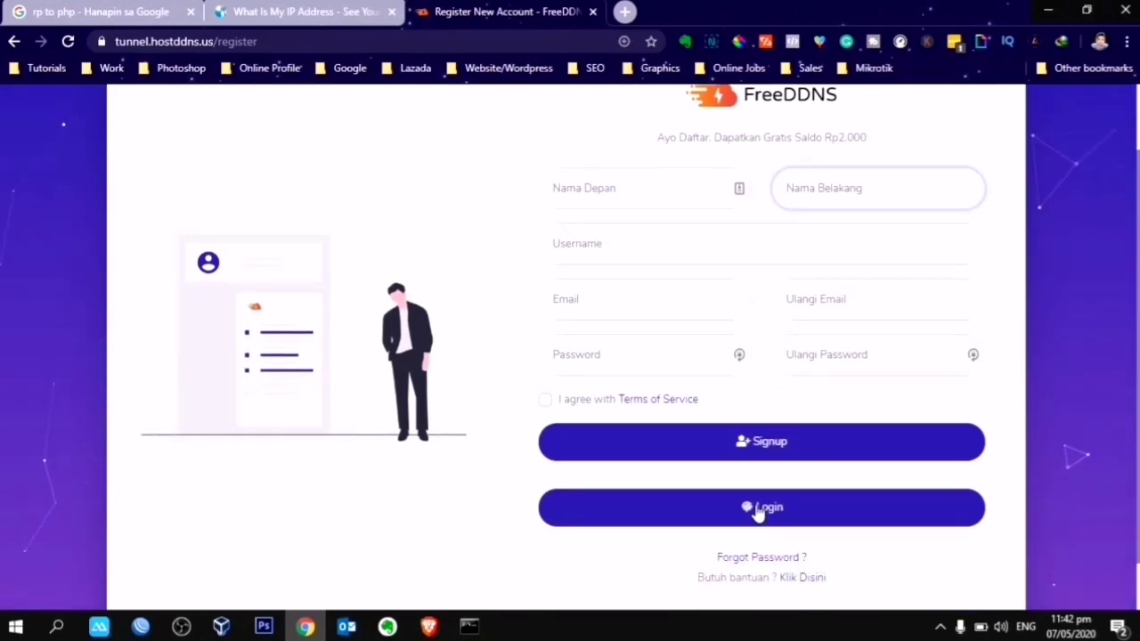
scroll(669, 237, "up", 1)
scroll(718, 292, "down", 1)
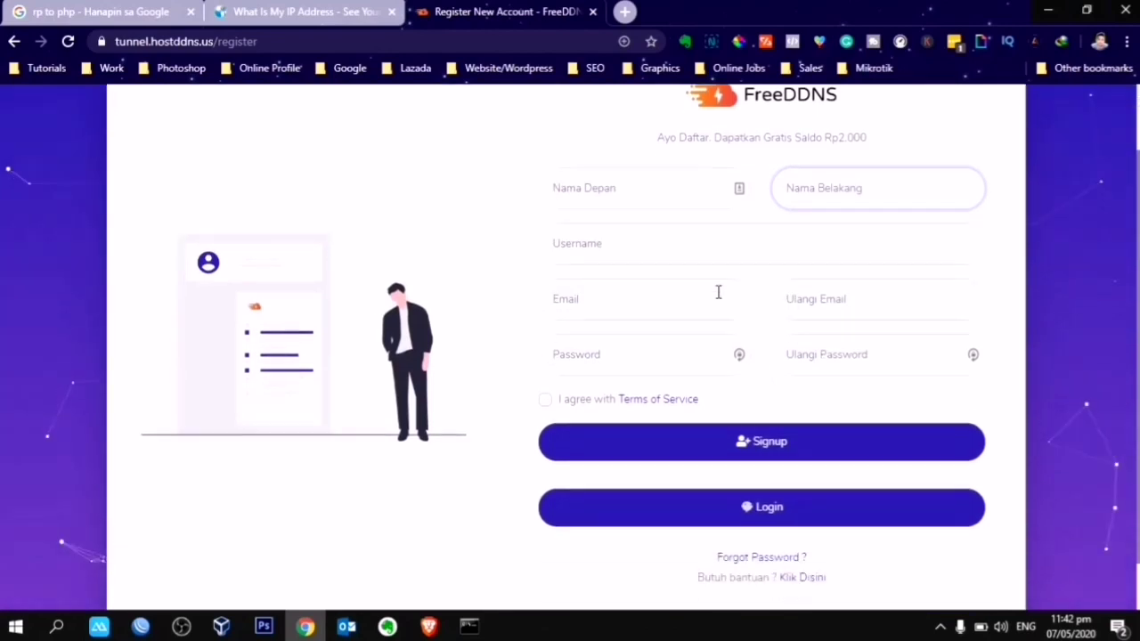
left_click(779, 460)
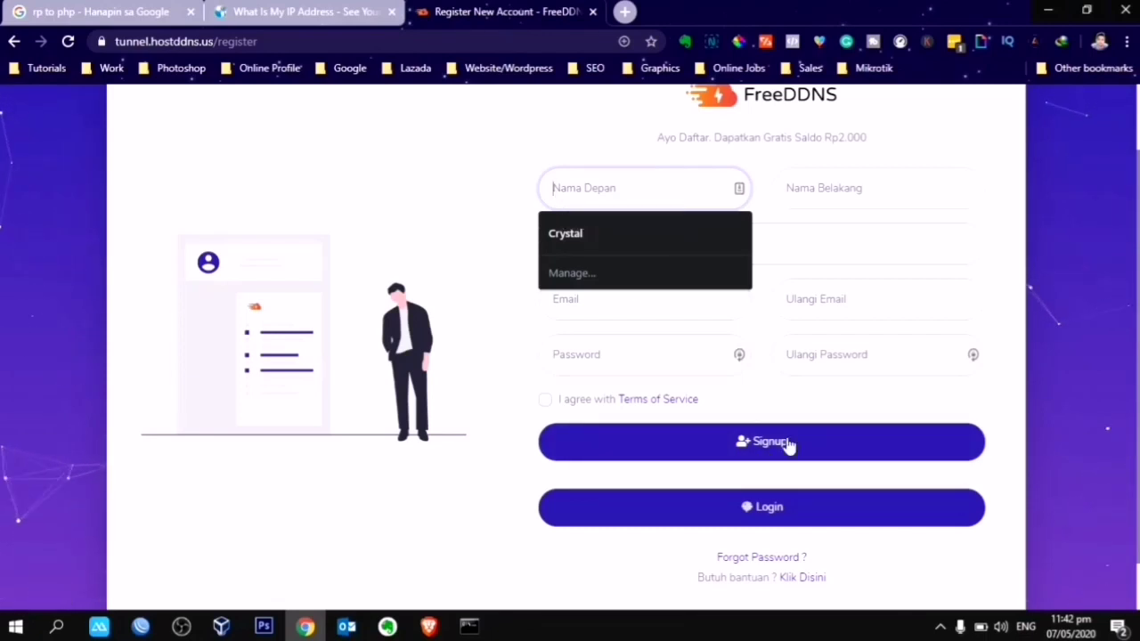
Sign in to the existing FreeDDNS account and look through the dashboard and its Log Activity table
left_click(764, 507)
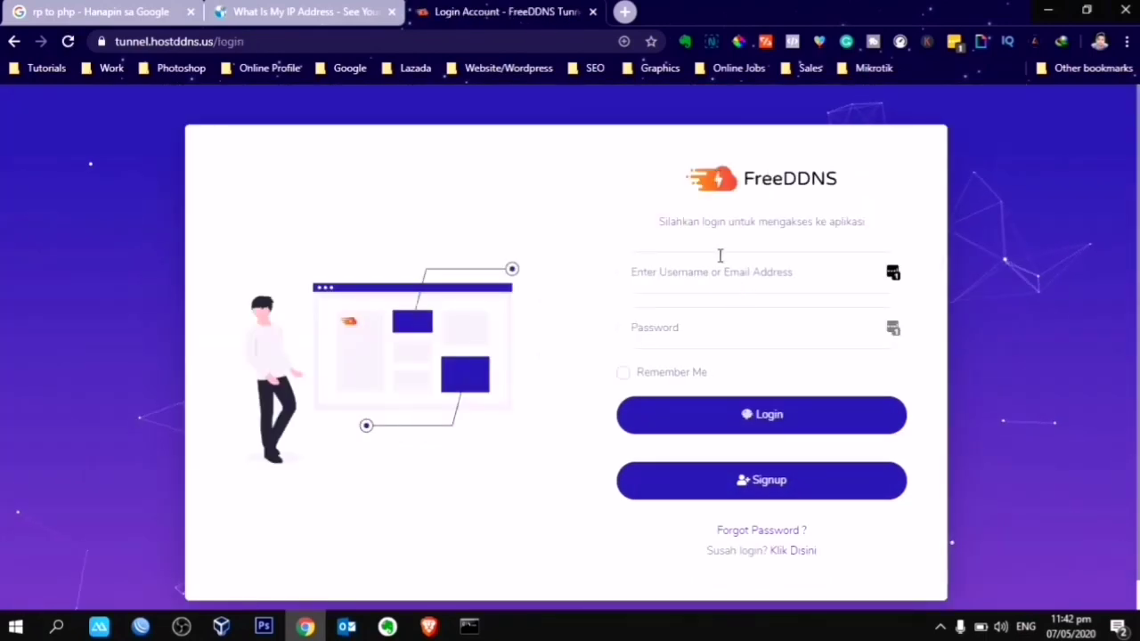
left_click(746, 419)
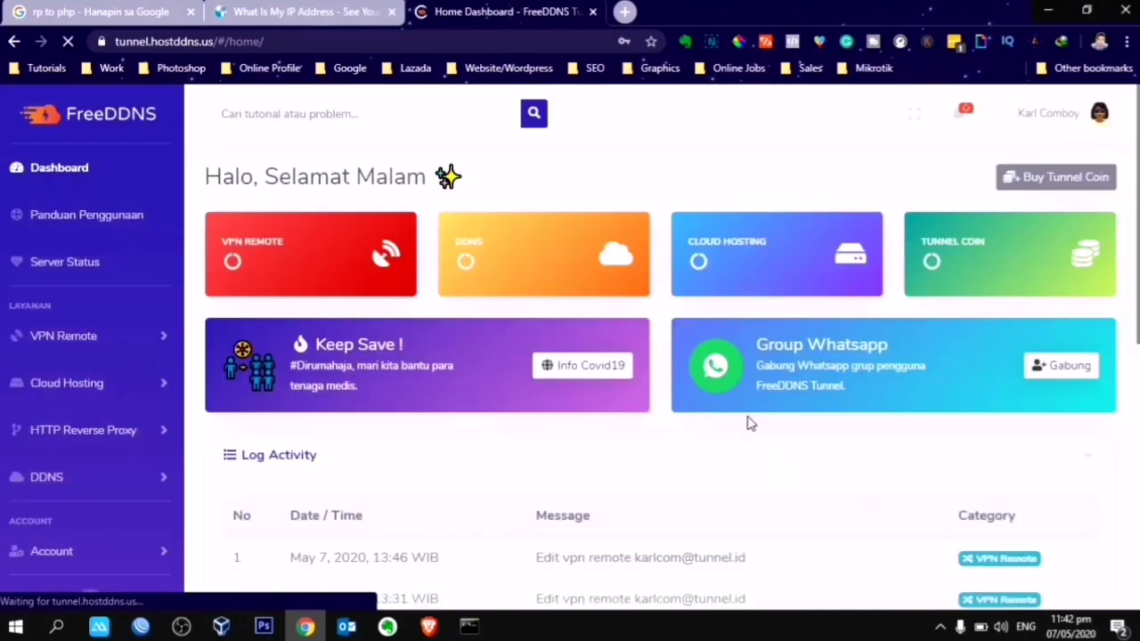
scroll(619, 214, "down", 2)
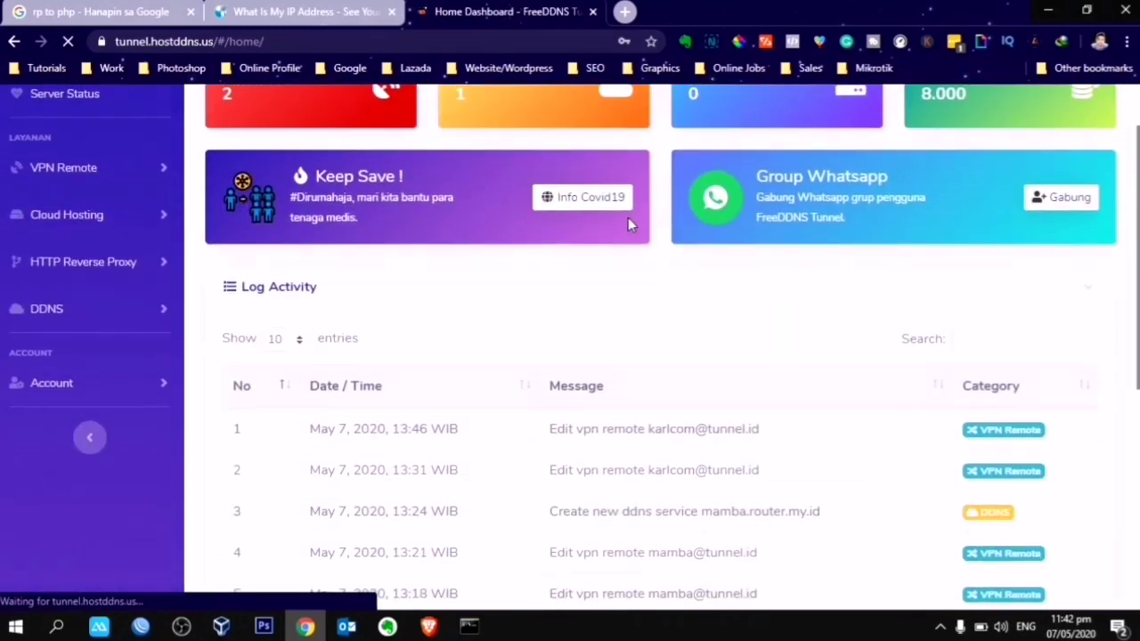
scroll(628, 218, "down", 4)
scroll(628, 217, "up", 6)
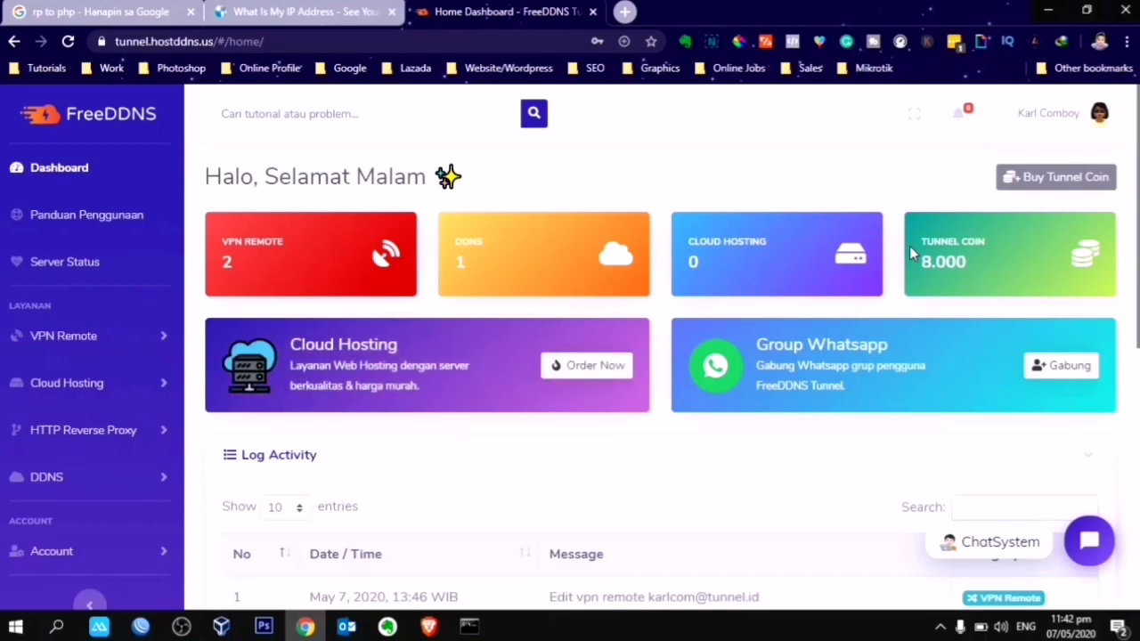
Highlight the Tunnel Coin balance on the dashboard and clear the selection
double_click(966, 262)
left_click_drag(966, 262, 364, 182)
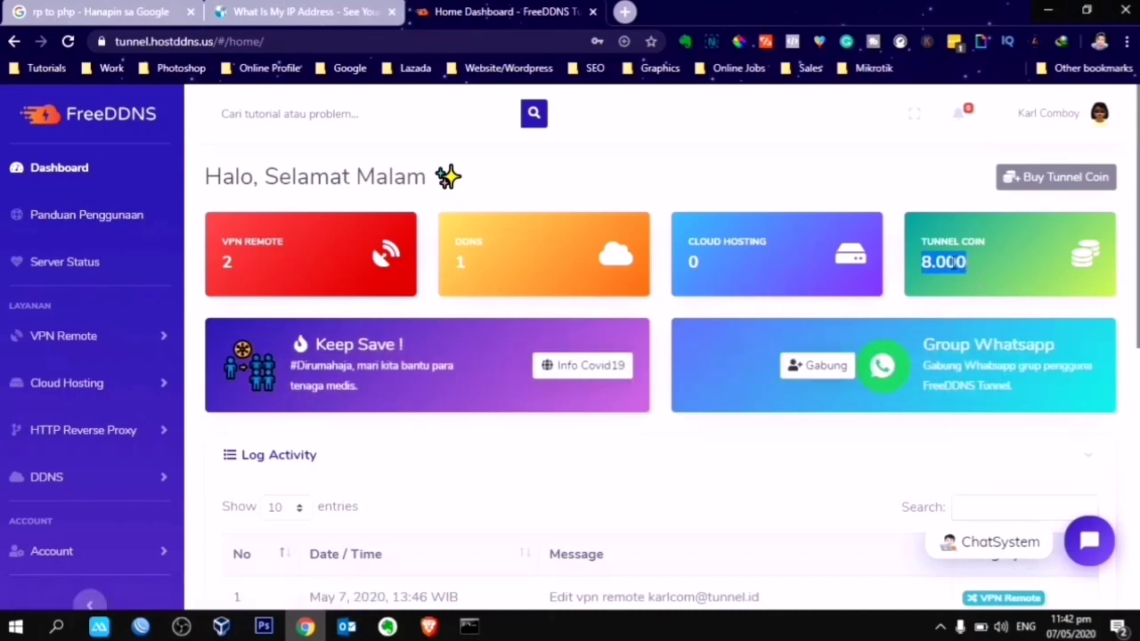
left_click(895, 182)
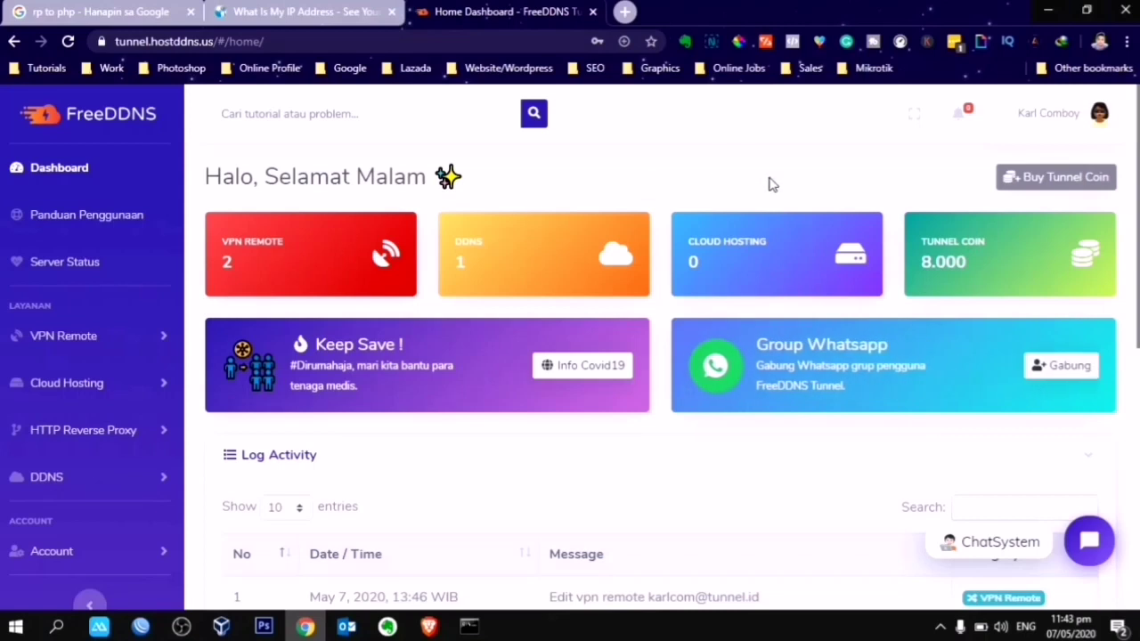
Open the form for creating a VPN Remote account
left_click(78, 343)
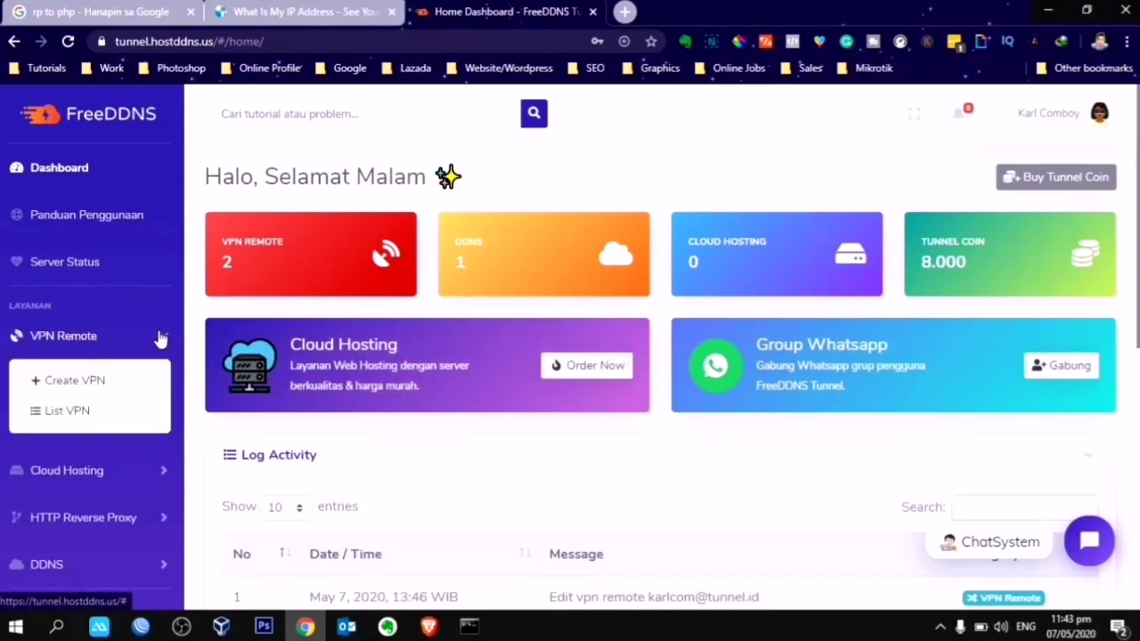
left_click(74, 385)
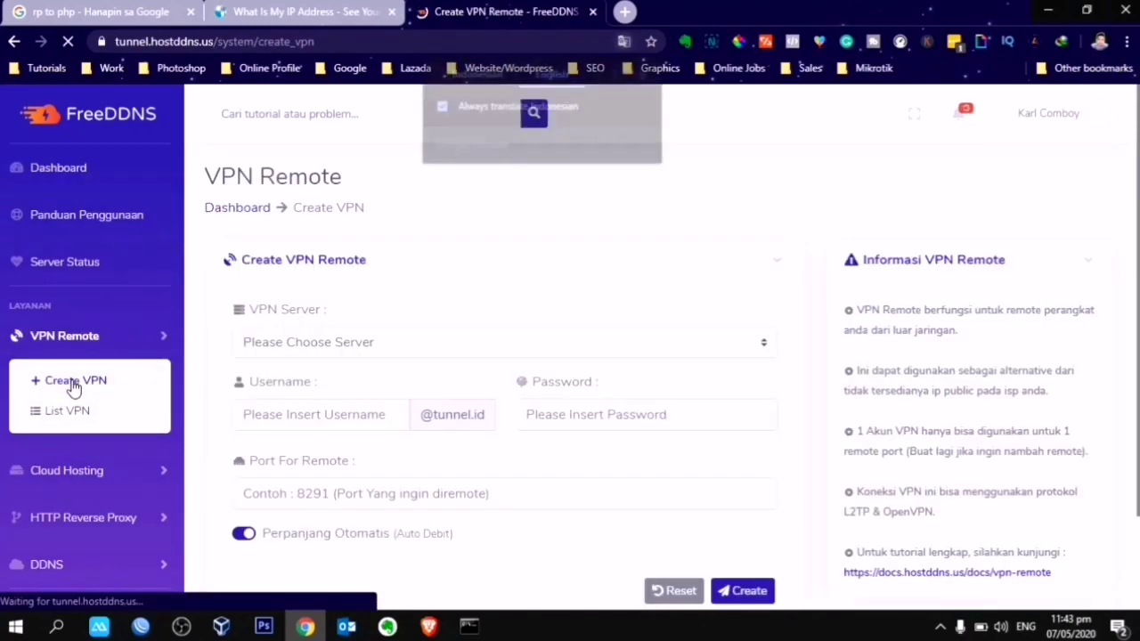
Review the available VPN servers and their coin prices in the VPN Remote creation form
left_click(294, 343)
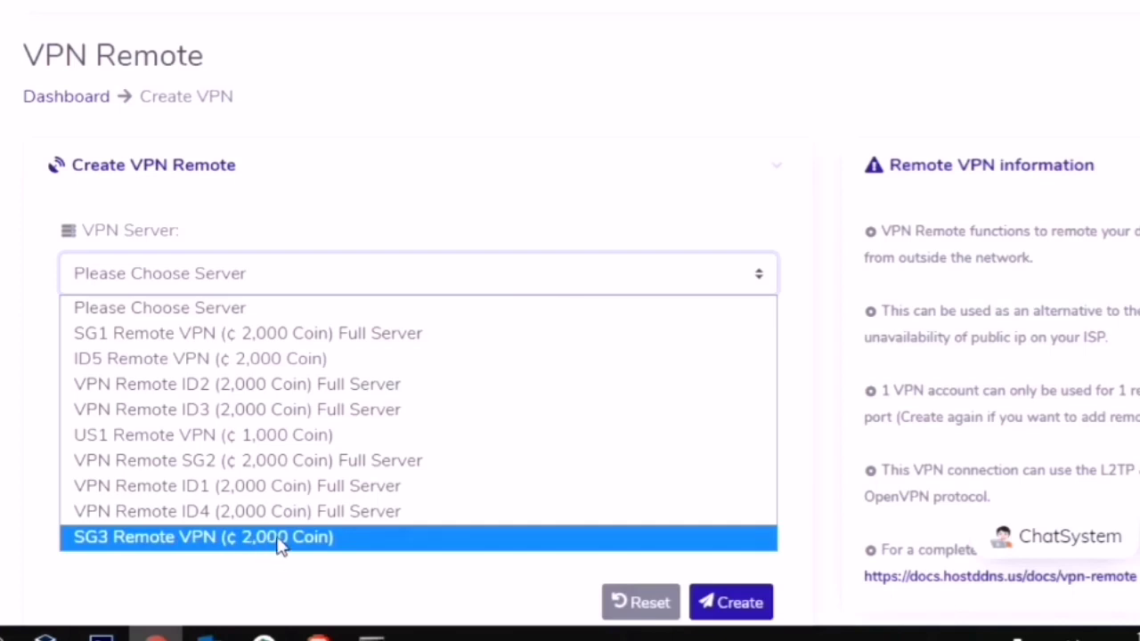
key("i")
key("Return")
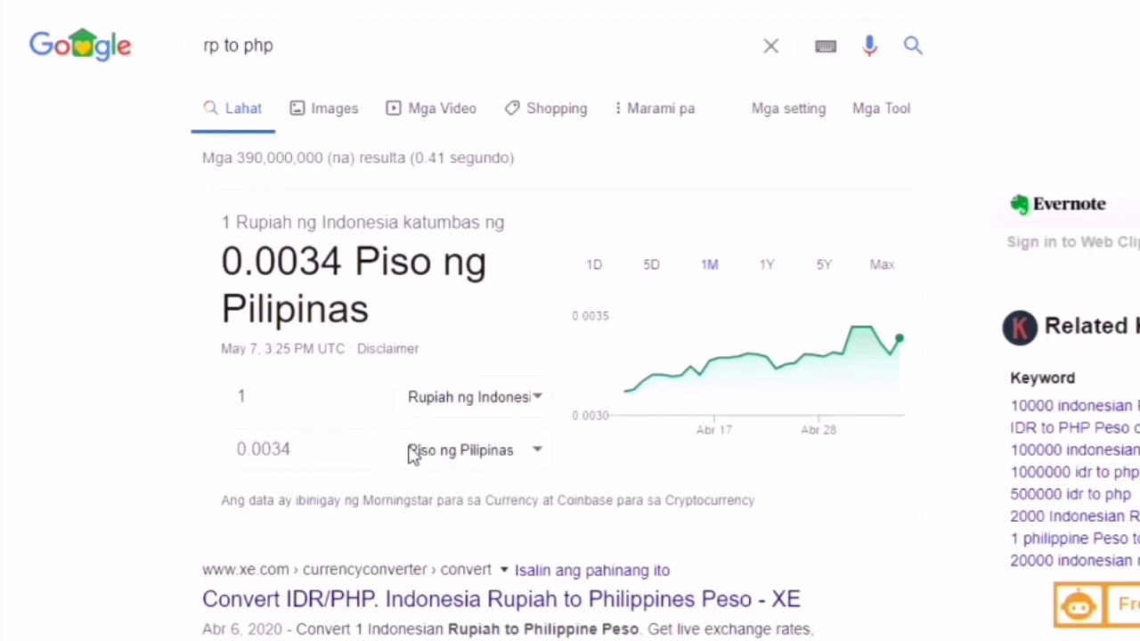
Convert 2000 and 10000 Indonesian rupiah to Philippine pesos in the Google currency converter
left_click(261, 400)
type("2000")
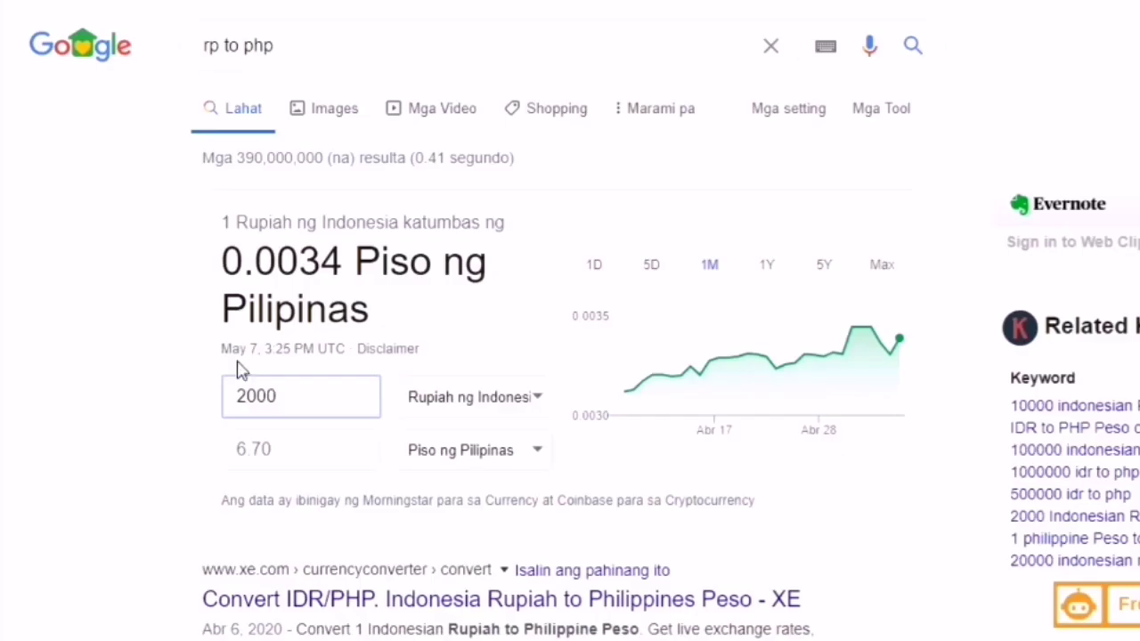
left_click_drag(282, 398, 213, 400)
type("10000")
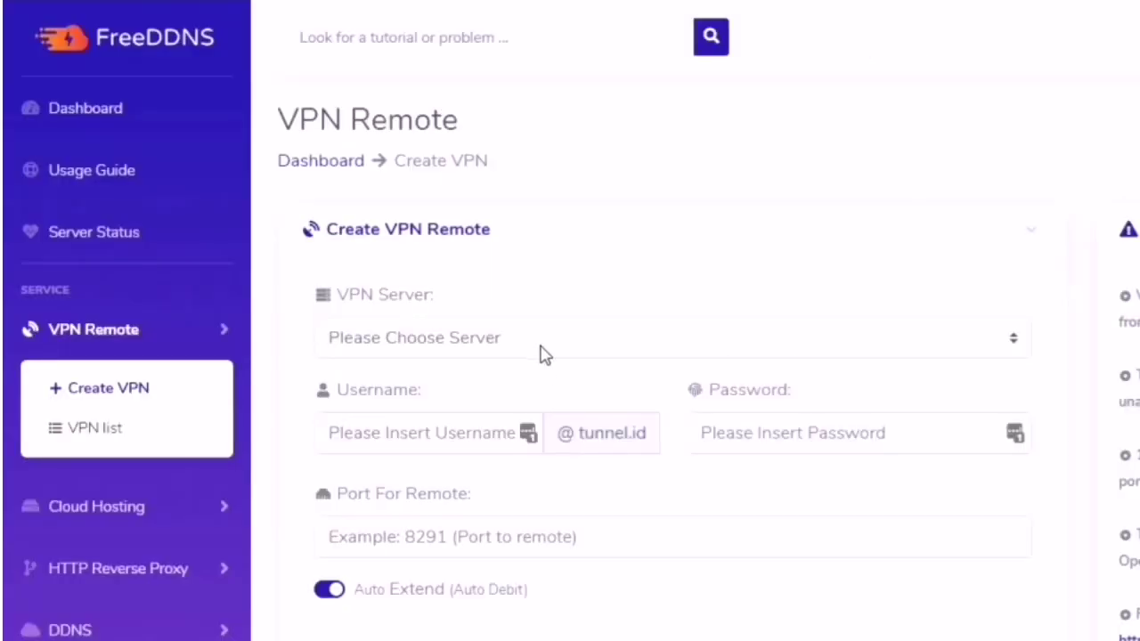
Choose SG3 Remote VPN (¢ 2,000 Coin) as the VPN server for the new account
left_click(540, 351)
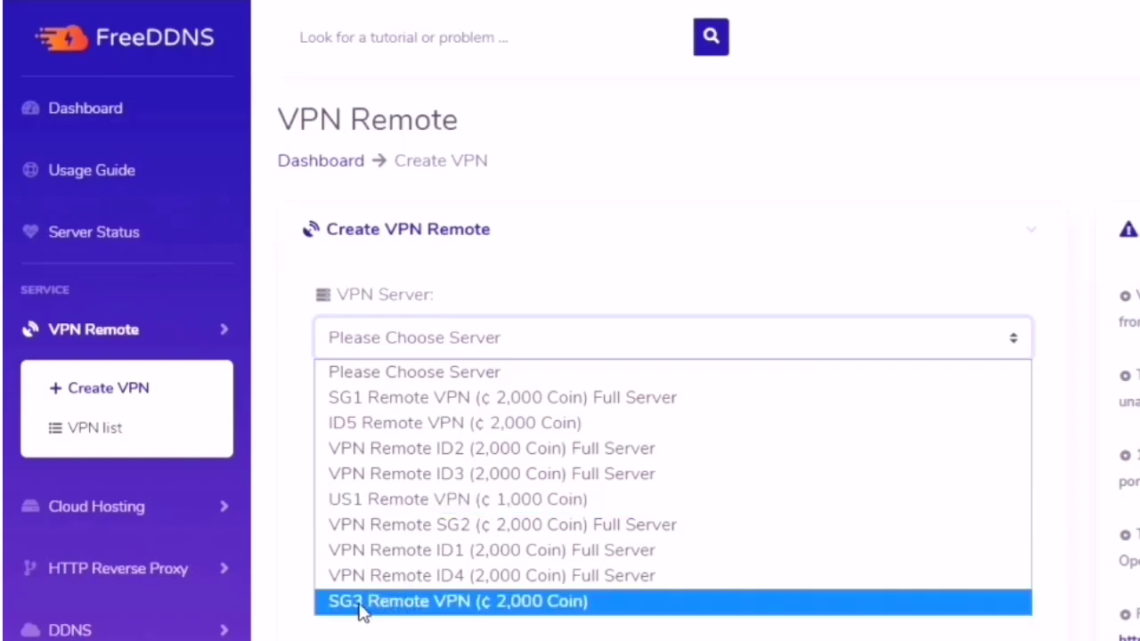
left_click(629, 196)
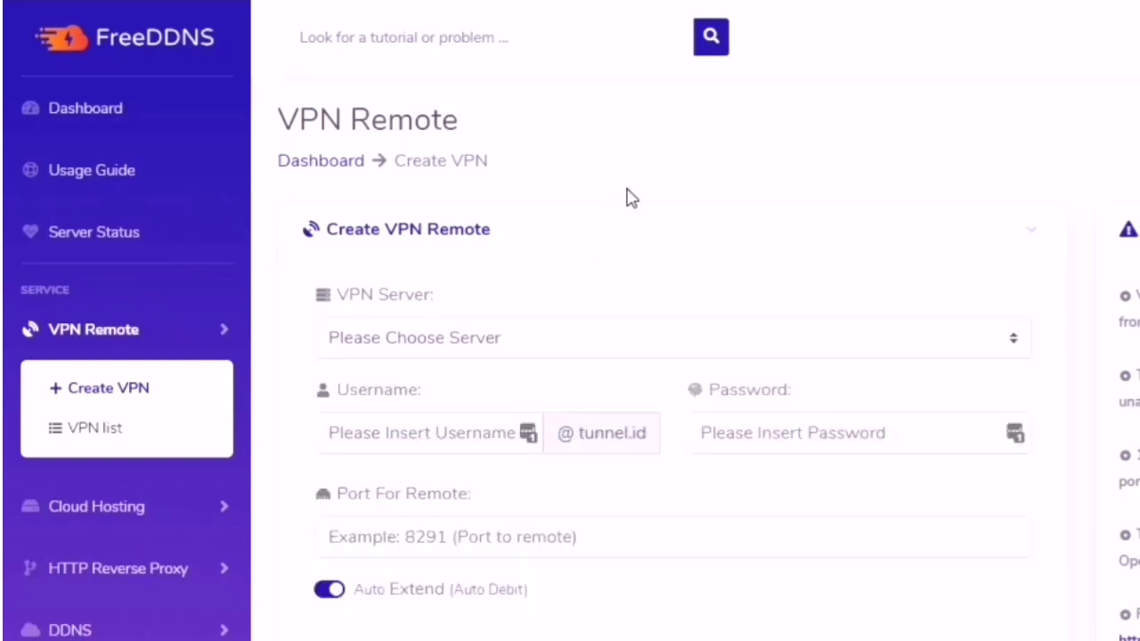
left_click(515, 335)
left_click(372, 598)
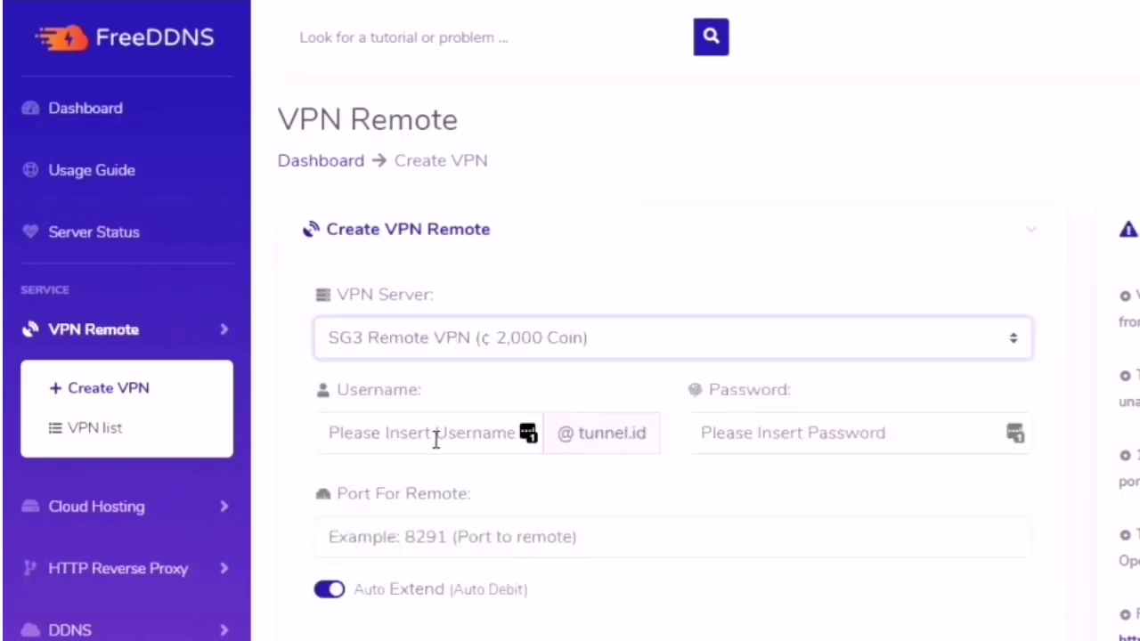
left_click(374, 432)
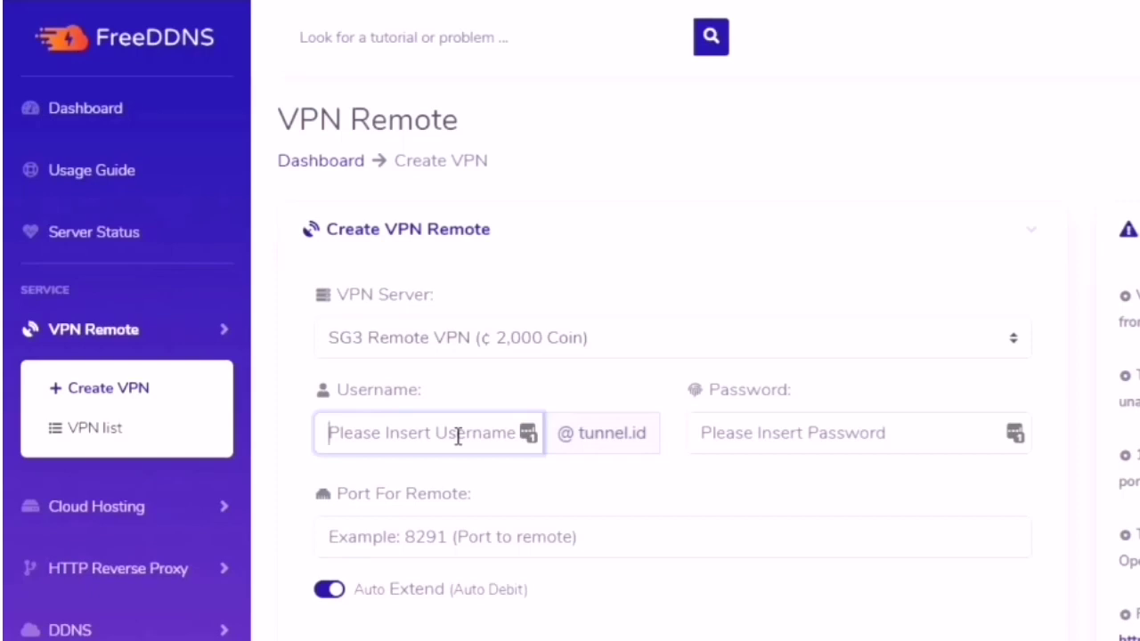
type("mik")
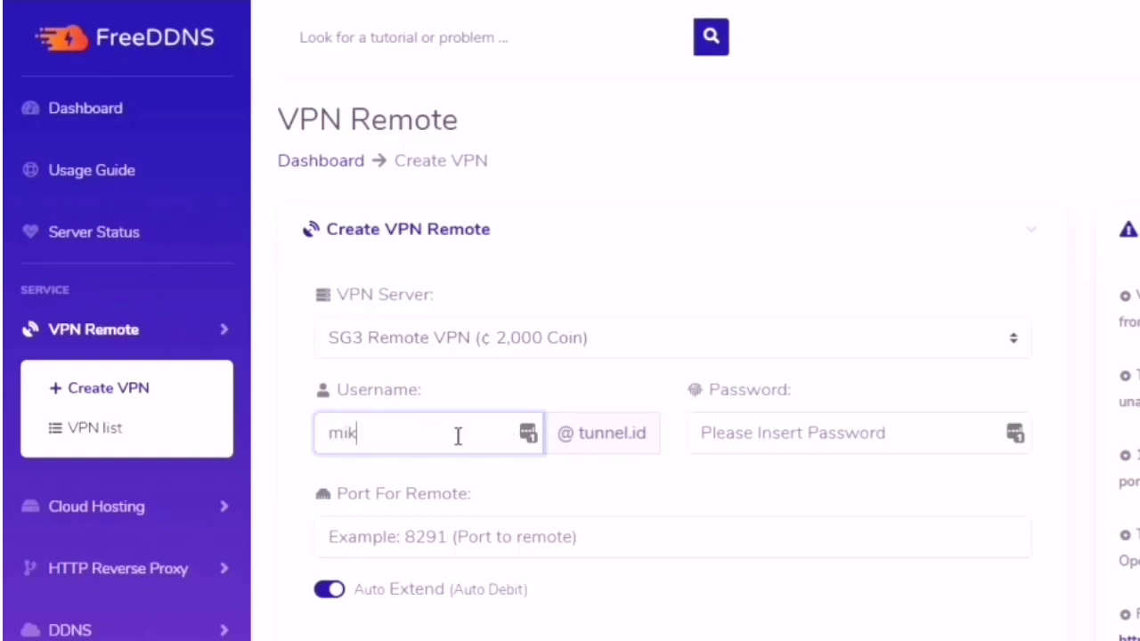
type("rtoi")
key("BackSpace")
type("oti")
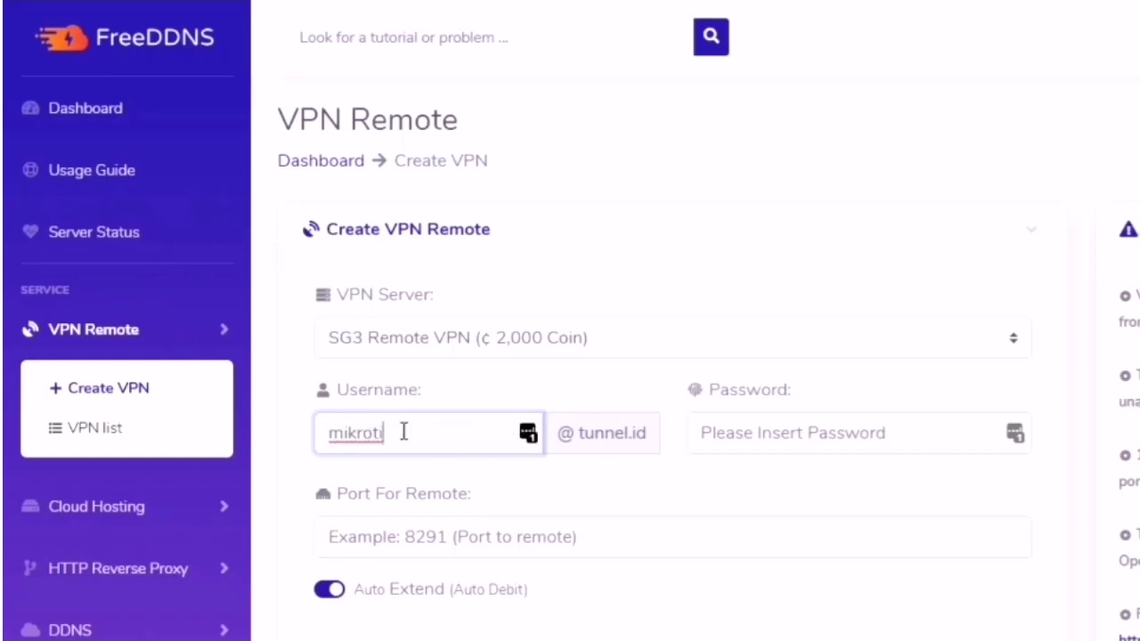
left_click_drag(402, 433, 301, 439)
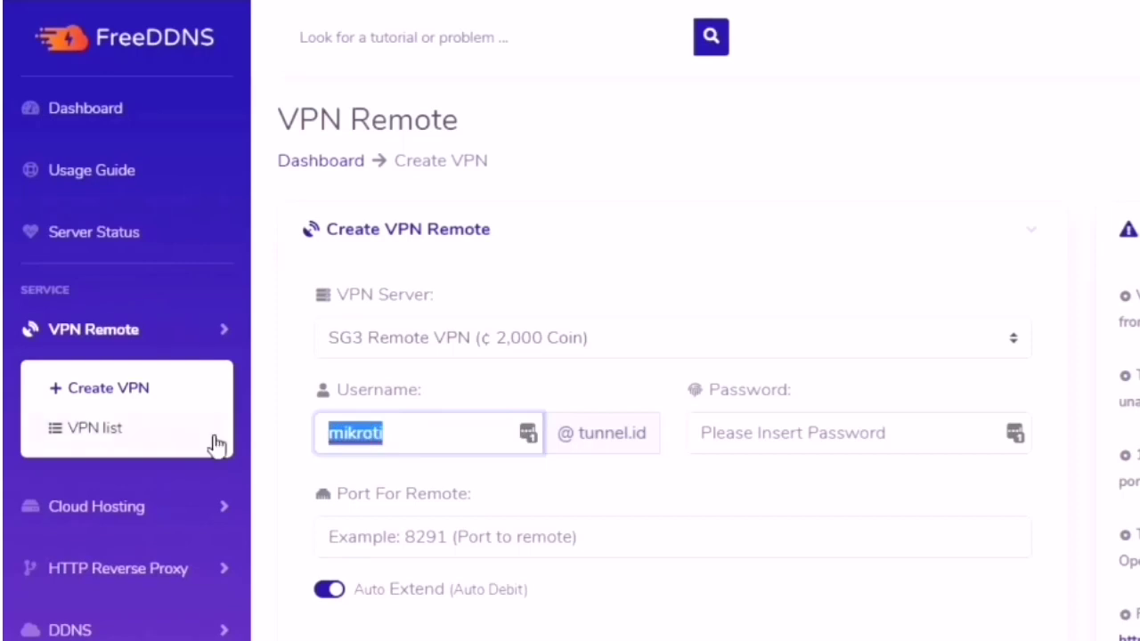
type("M")
key("BackSpace")
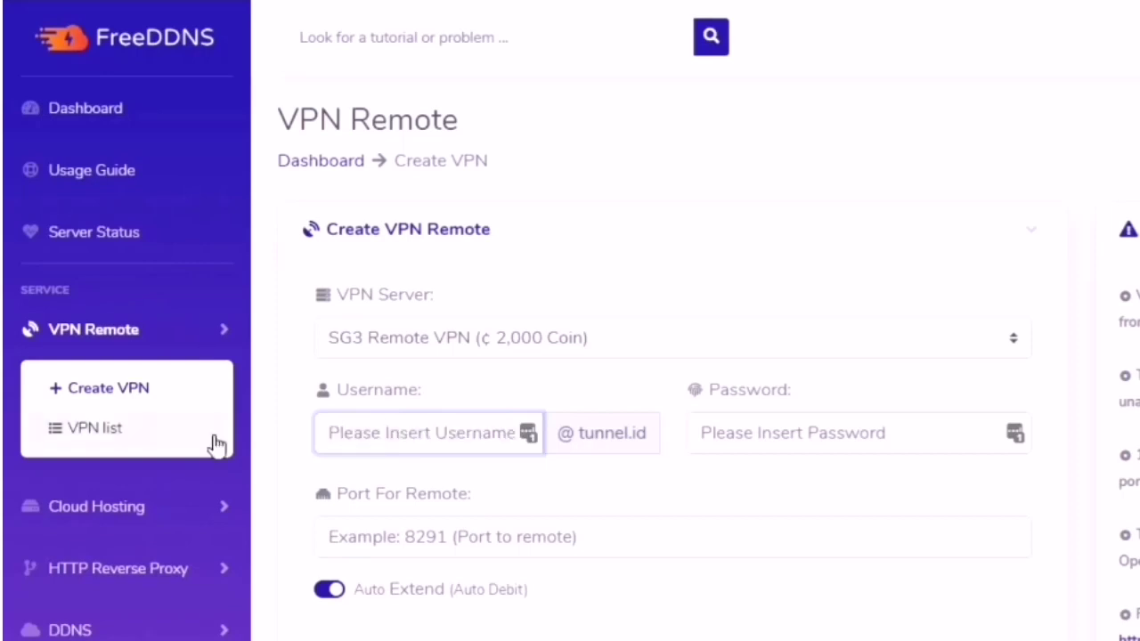
Set the VPN account's username to mt-conn and its port for remote to 8291
type("mt-conn")
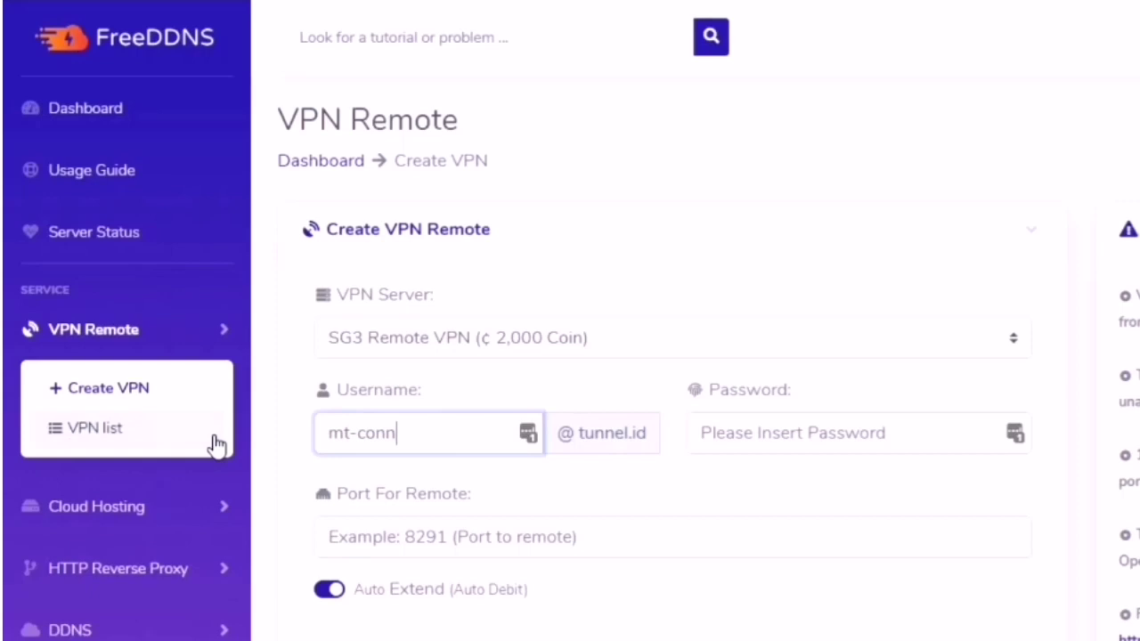
left_click(821, 433)
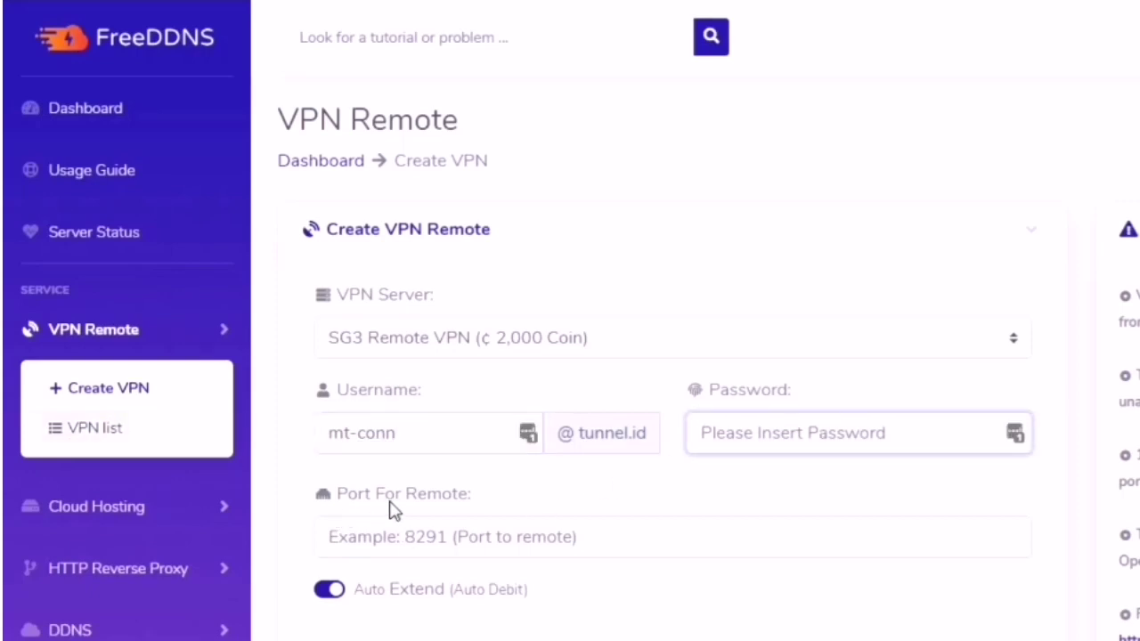
left_click(443, 536)
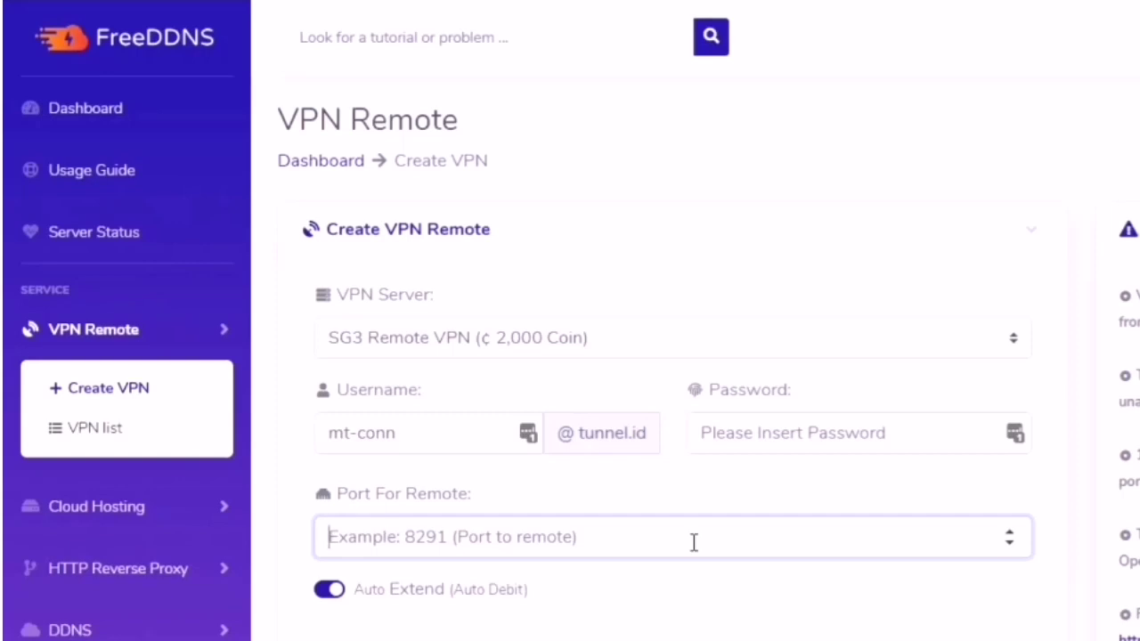
type("82")
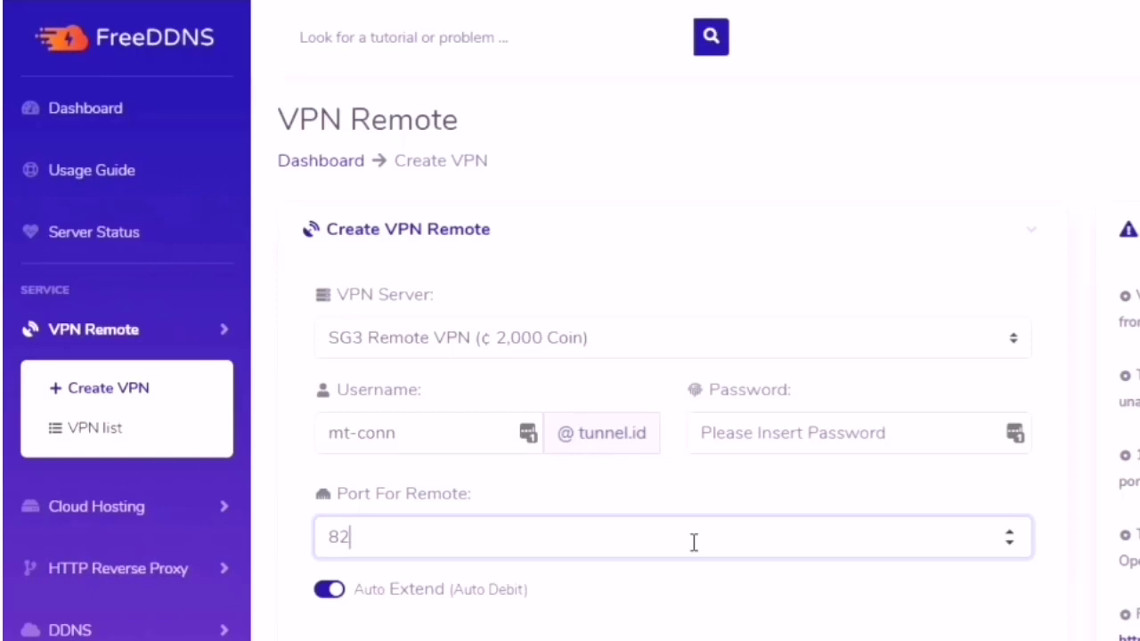
type("91")
Try 80 as the port for remote and set it back to 8291
left_click_drag(419, 542, 273, 560)
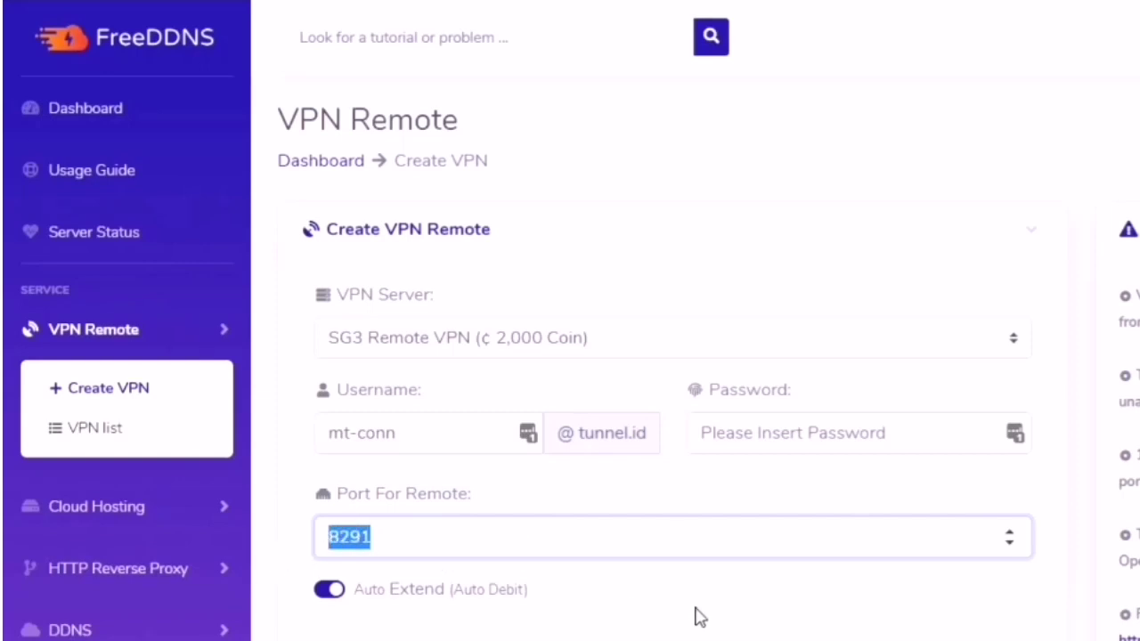
type("80")
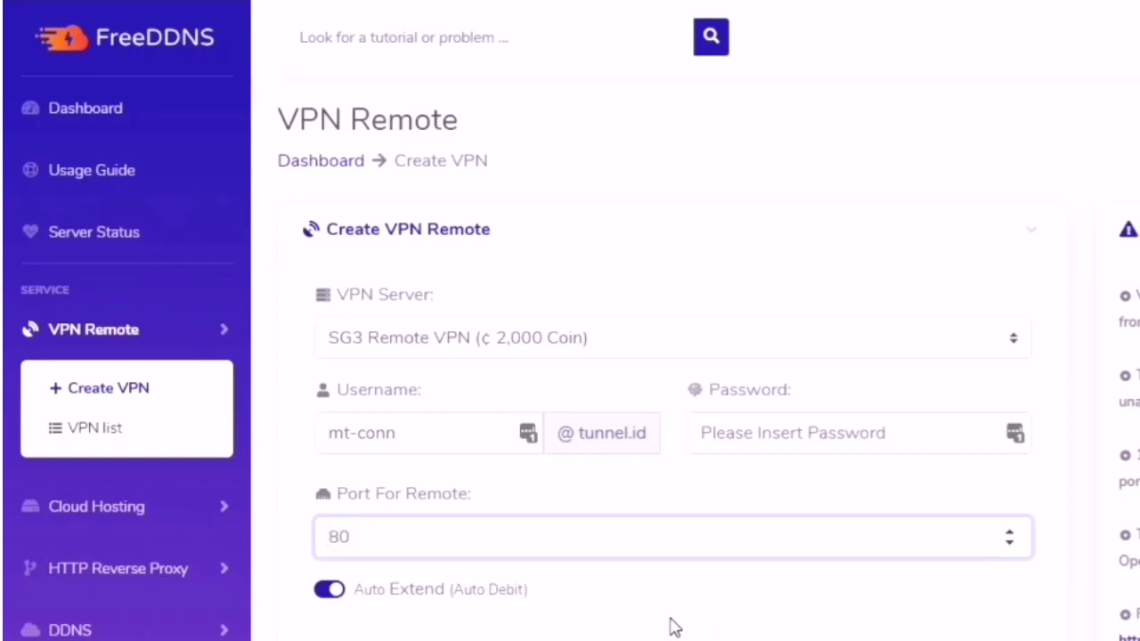
left_click(673, 626)
double_click(473, 544)
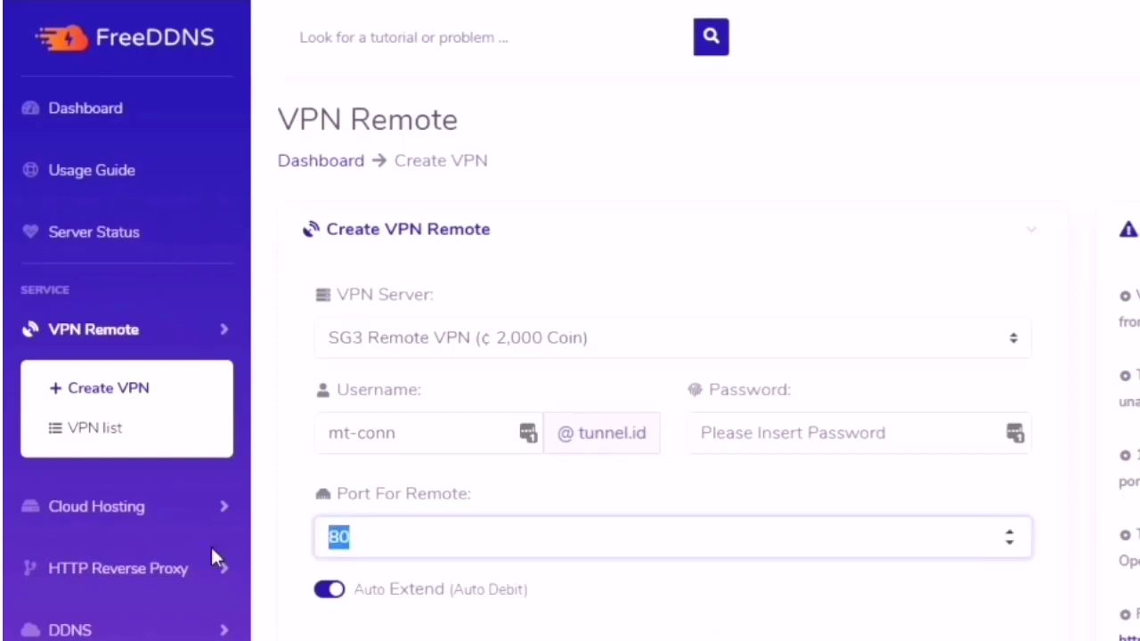
type("8291")
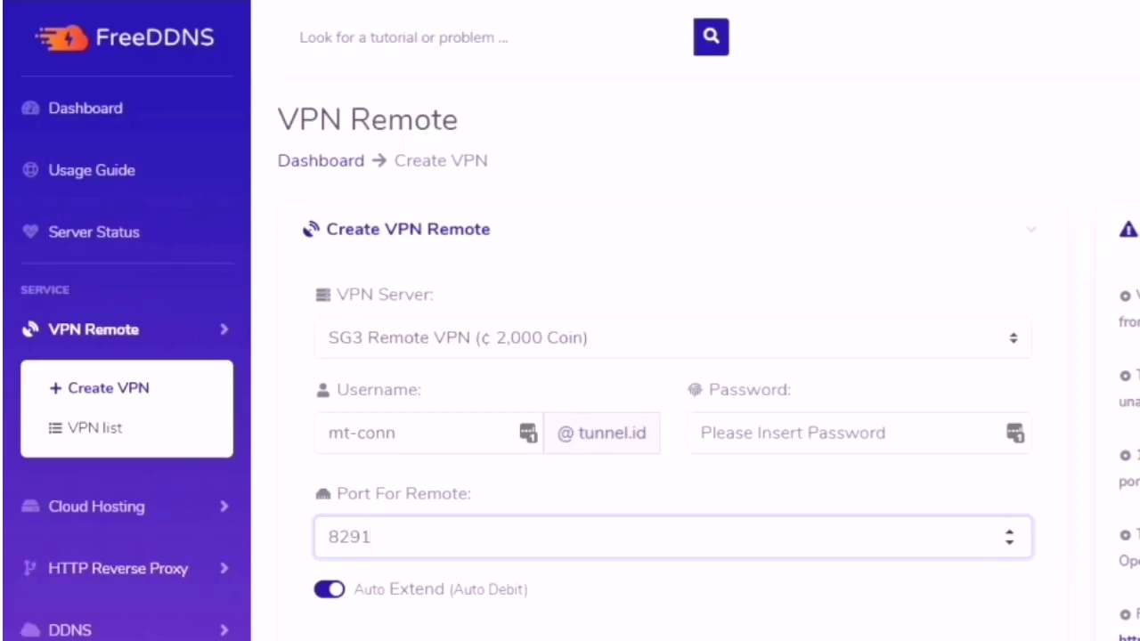
key("alt+Tab")
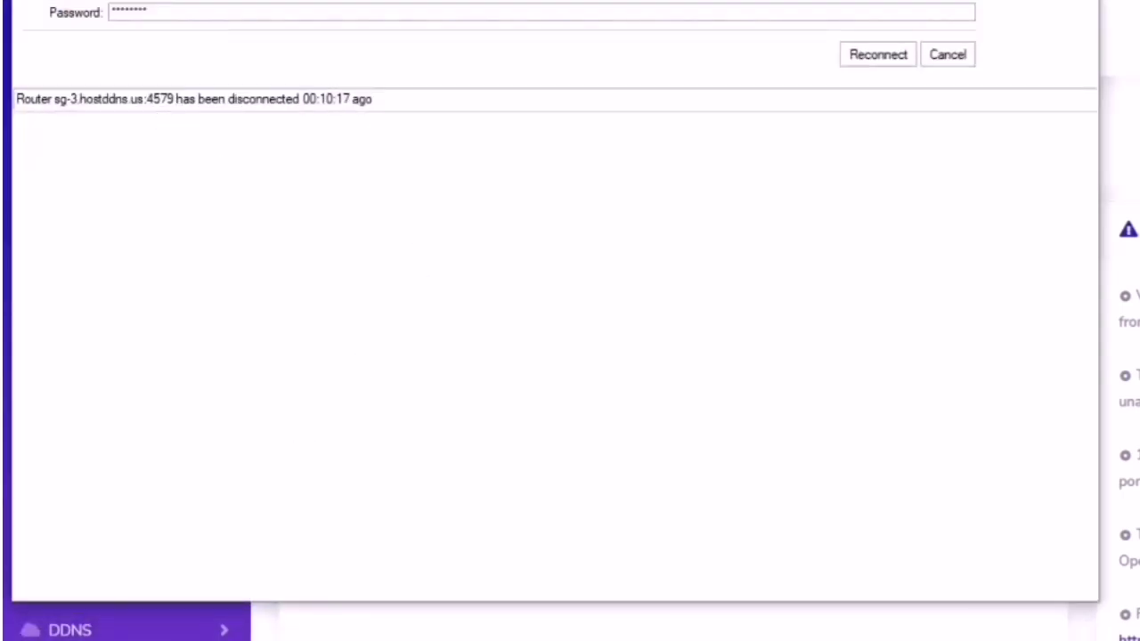
key("alt+Tab")
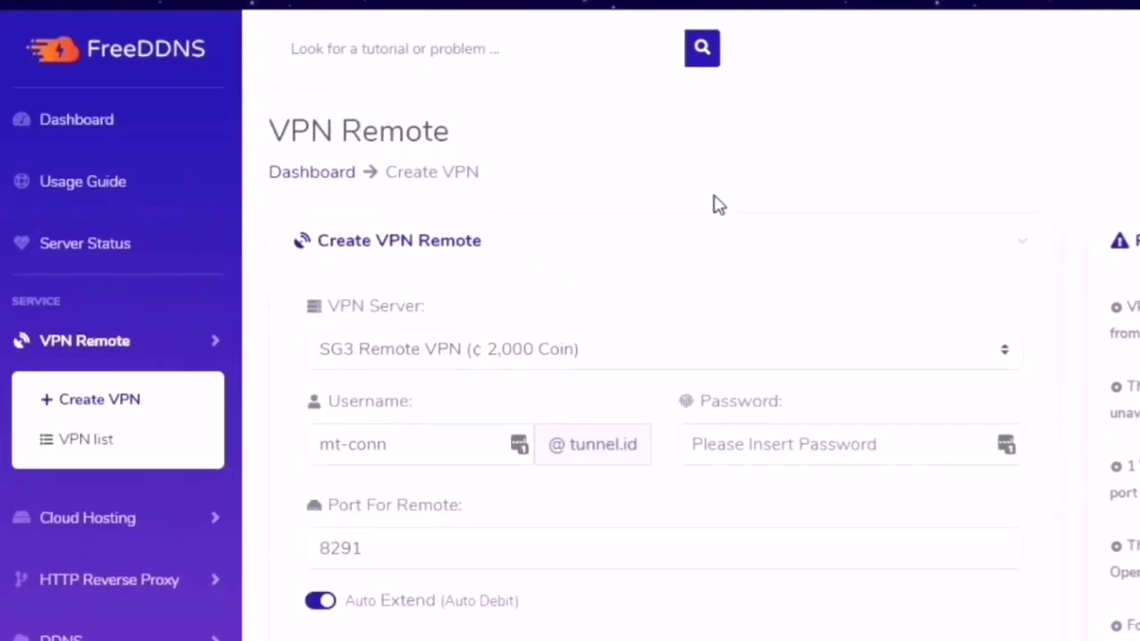
Open the list of registered VPN Remote accounts and highlight the first account's username, password and server
left_click(125, 462)
scroll(810, 415, "down", 2)
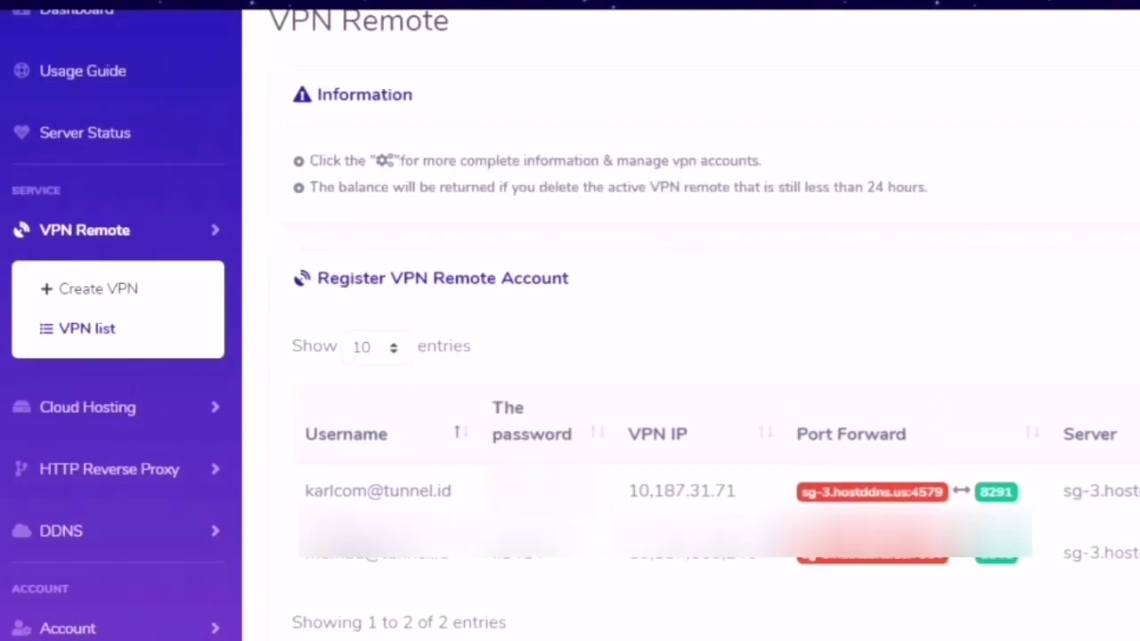
left_click_drag(306, 491, 464, 506)
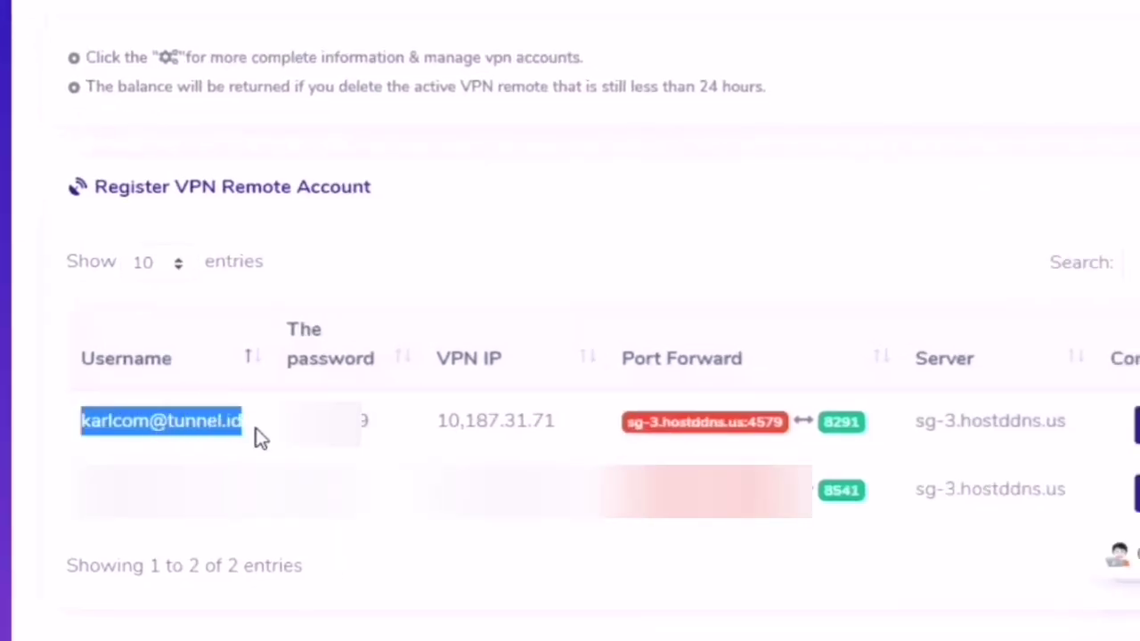
left_click_drag(278, 420, 374, 426)
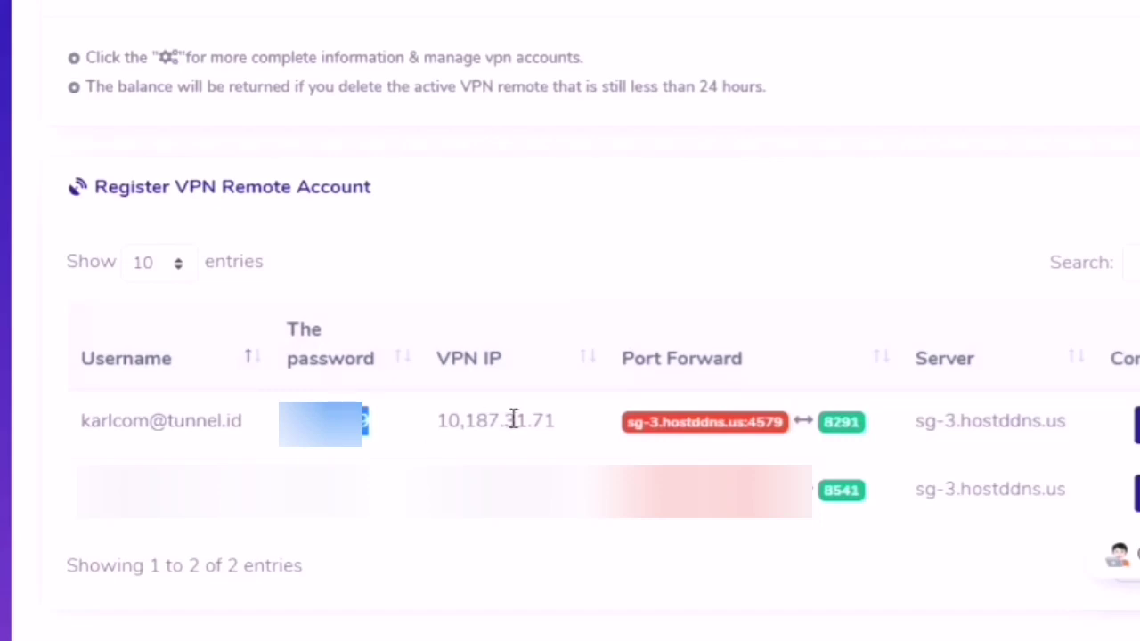
left_click_drag(1077, 438, 925, 429)
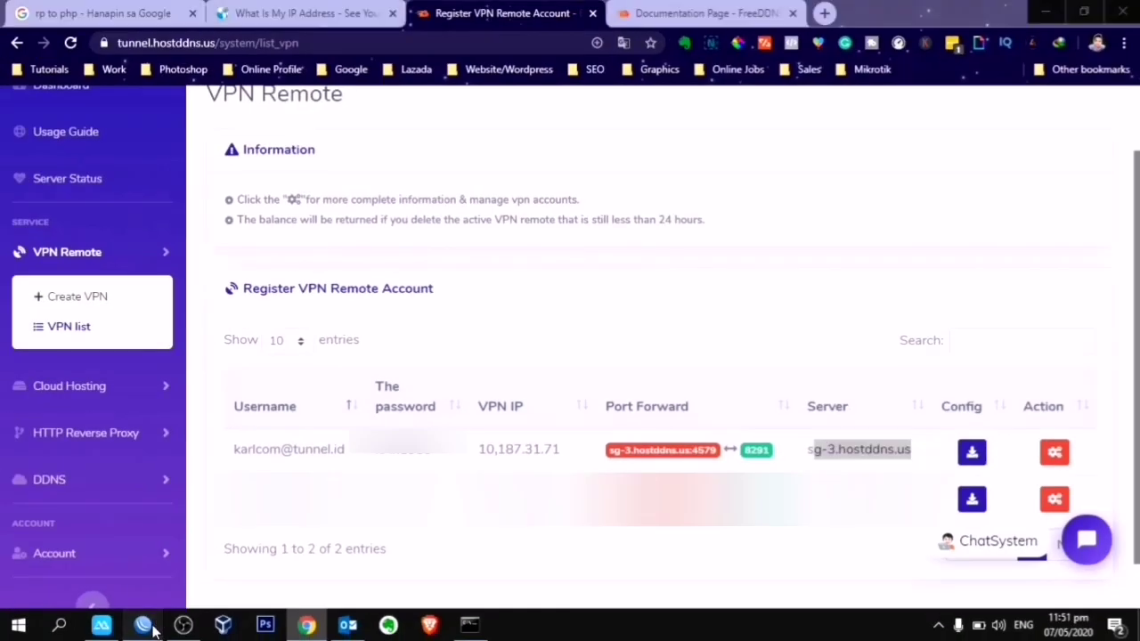
Switch to WinBox, reconnect to the router at sg-3.hostddns.us:4579 and maximize the session window
left_click(143, 624)
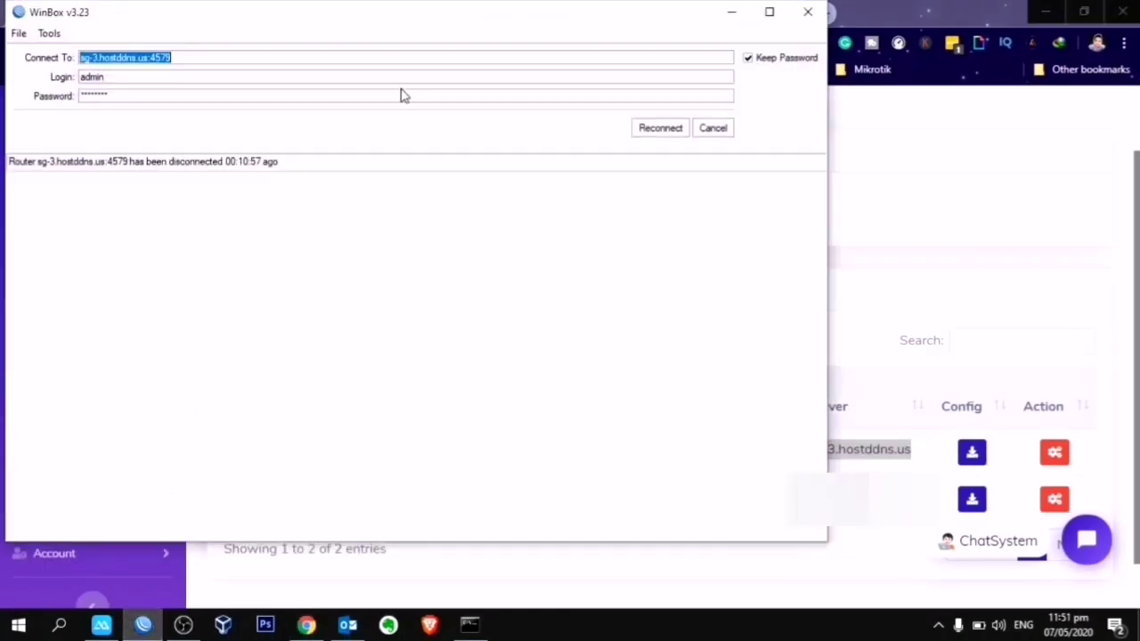
left_click(659, 129)
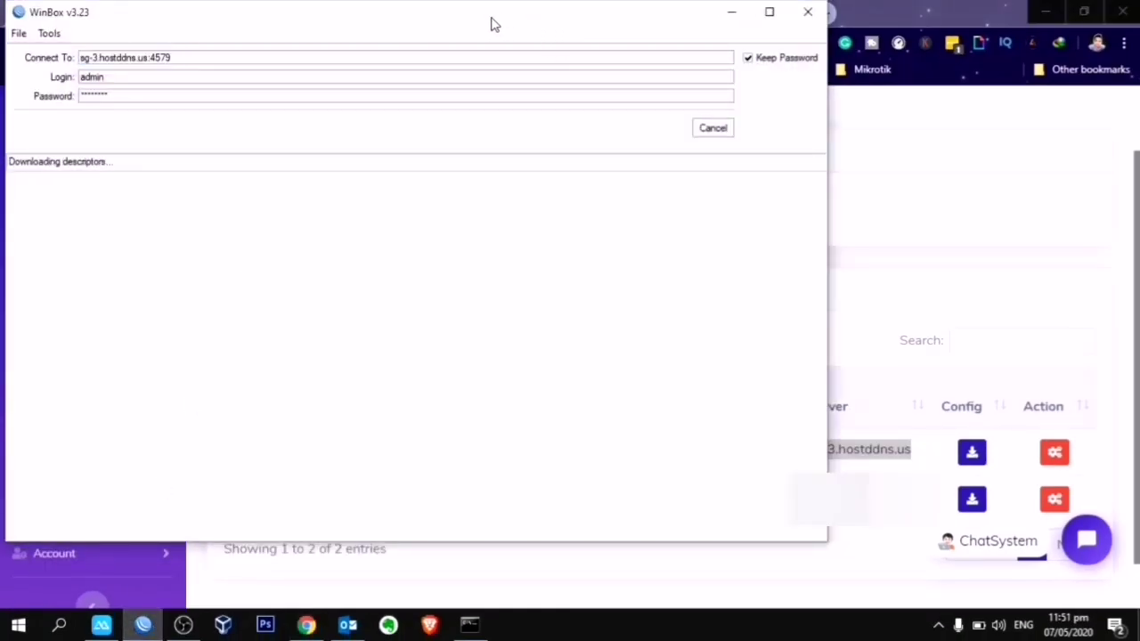
left_click_drag(440, 19, 774, 83)
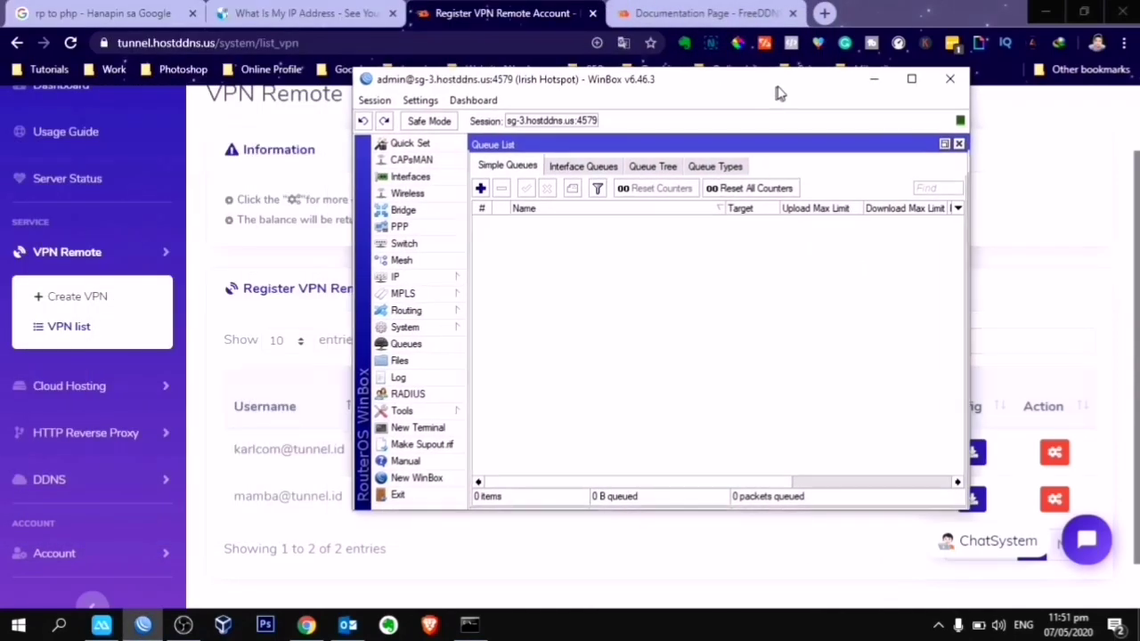
left_click(922, 81)
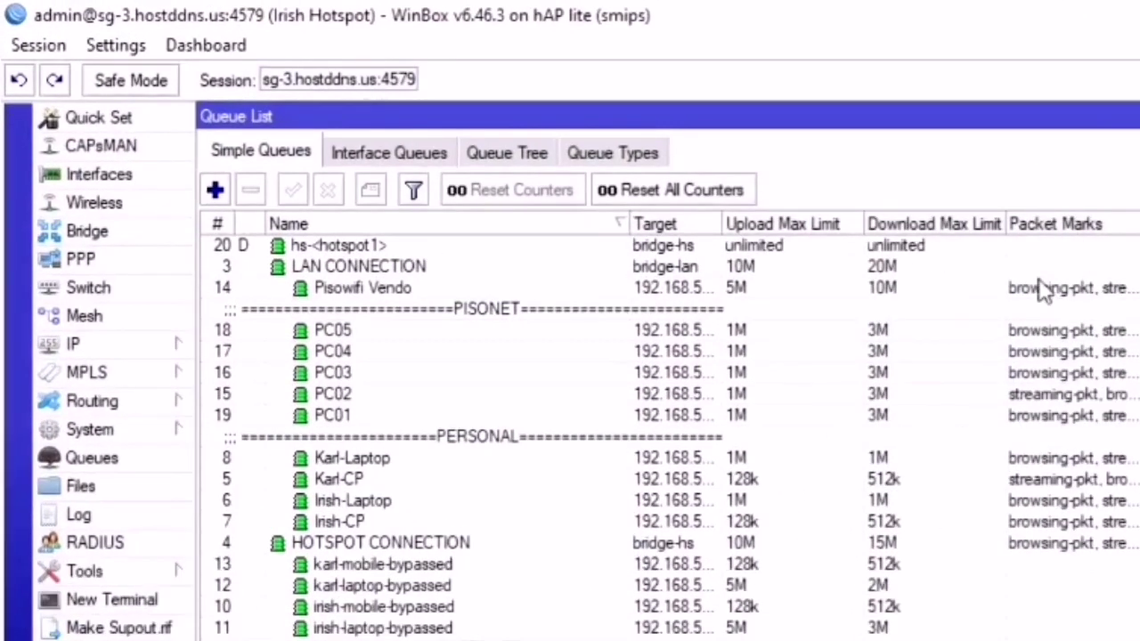
Open the router's interface list, select the Remote Mikrotik OVPN client, and open the settings for a new OVPN Client interface
left_click(102, 177)
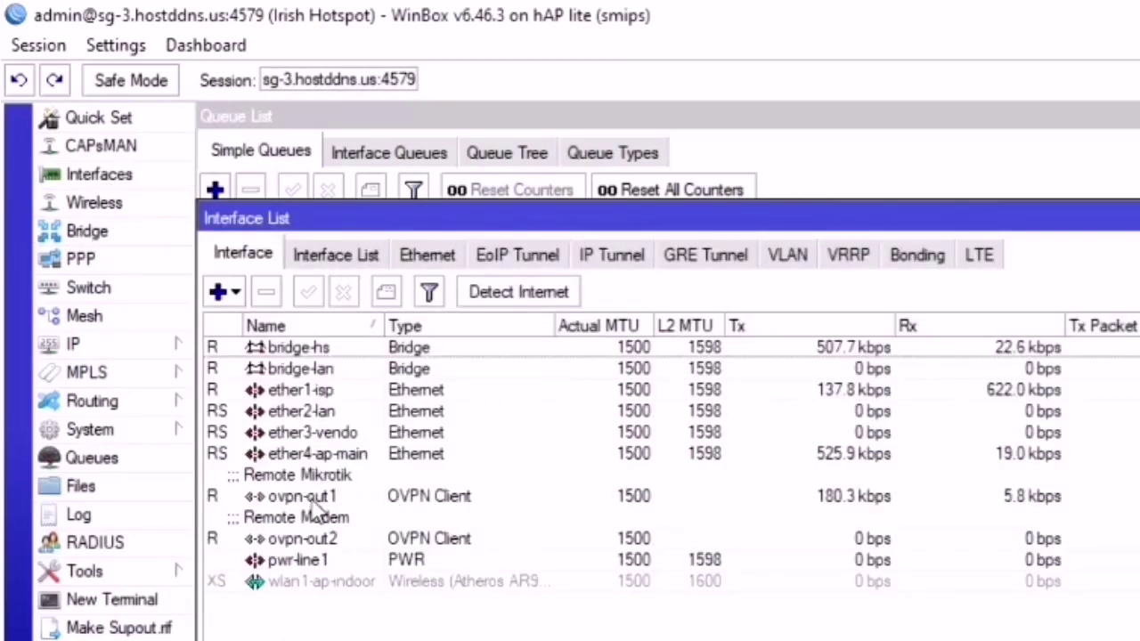
left_click(457, 500)
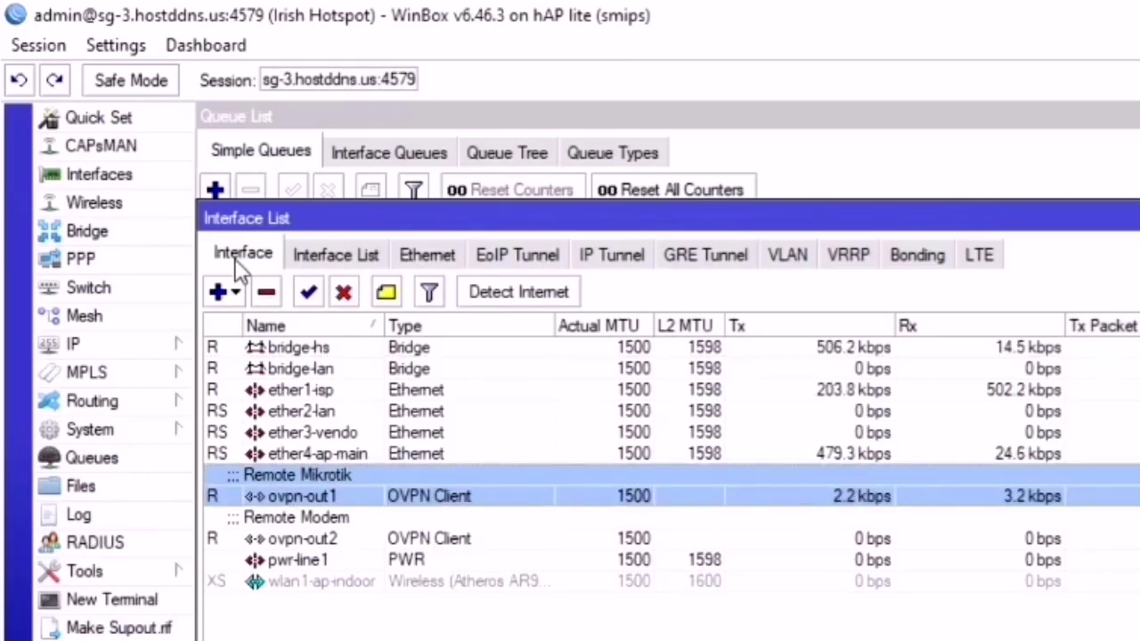
left_click(234, 294)
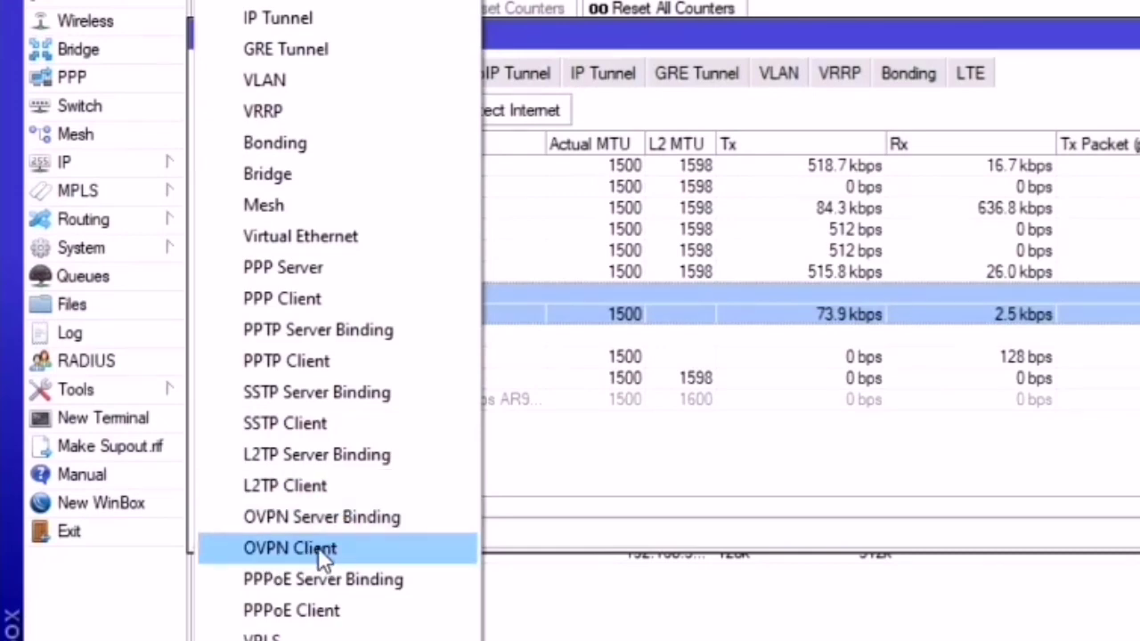
left_click(318, 547)
left_click(791, 33)
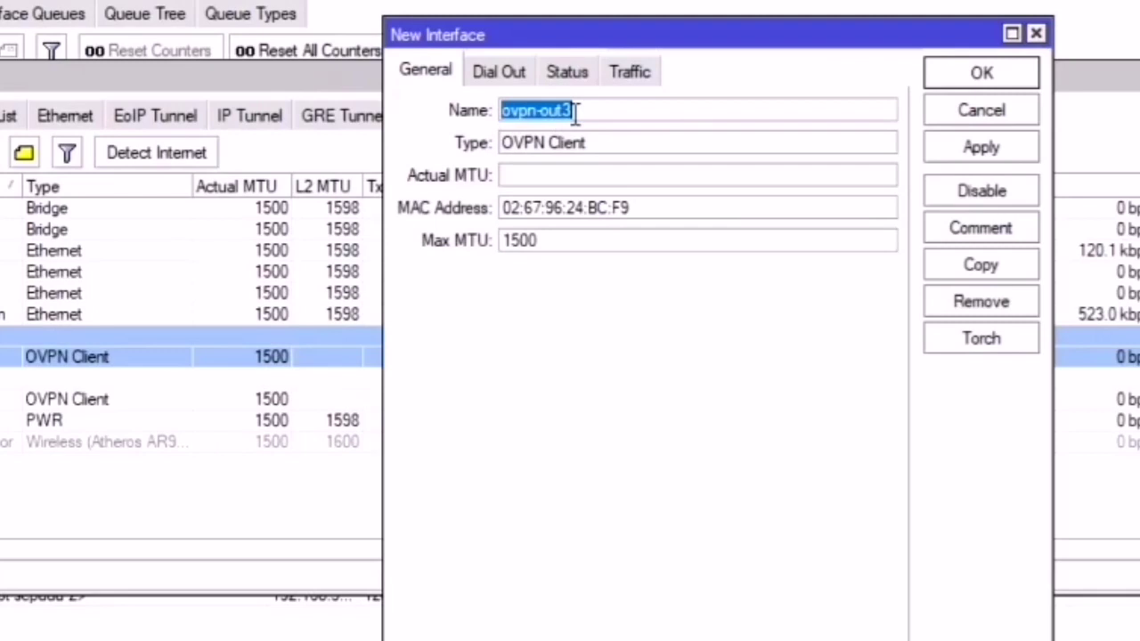
left_click(618, 115)
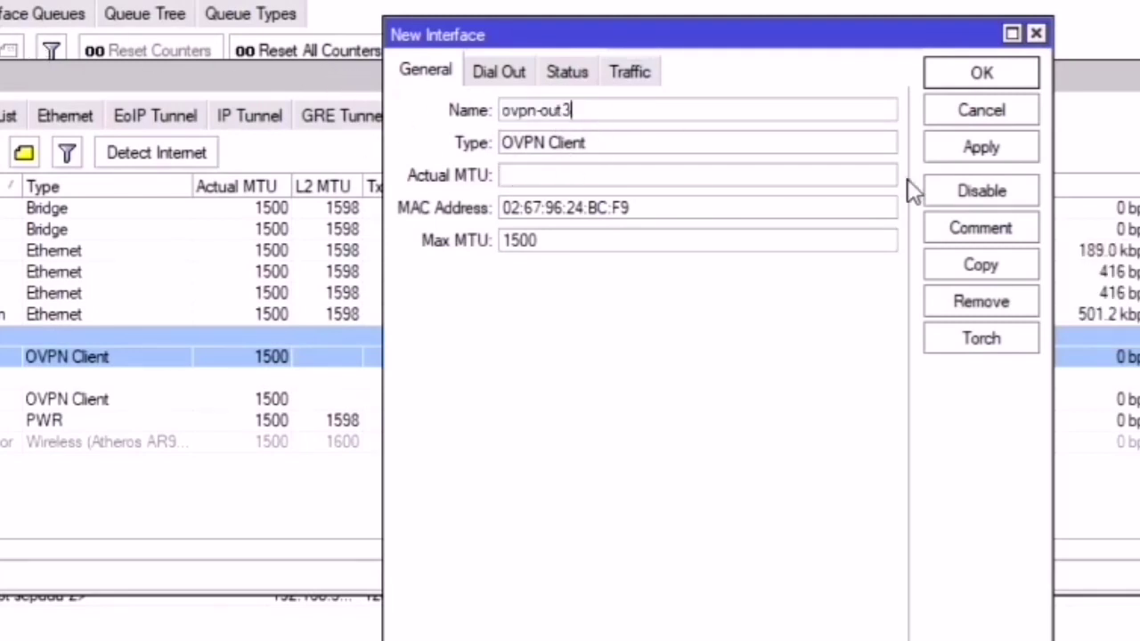
Copy the first VPN account's server, sg-3.hostddns.us, into the new OVPN client's dial-out address and highlight port 1194
left_click(512, 70)
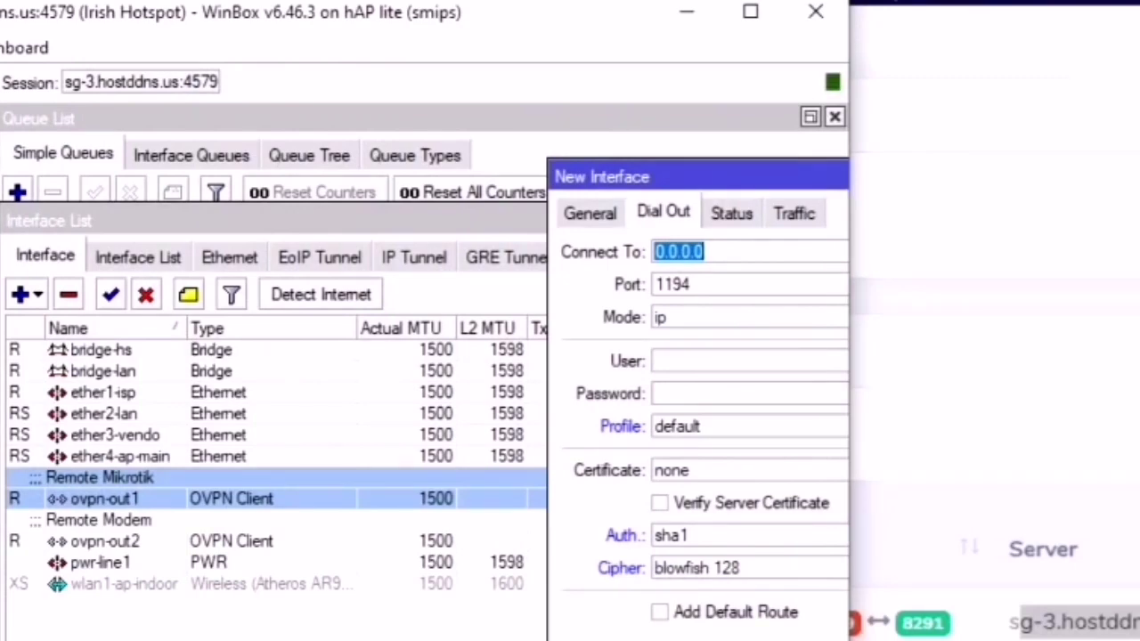
left_click_drag(850, 468, 1026, 468)
left_click_drag(784, 176, 306, 92)
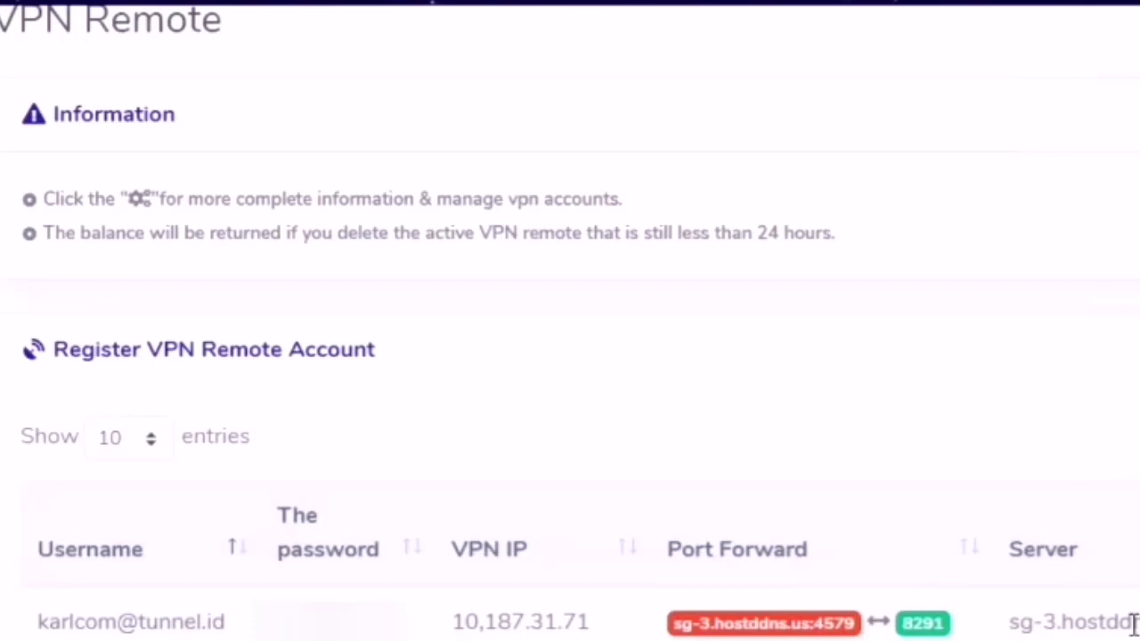
left_click_drag(1139, 623, 1016, 624)
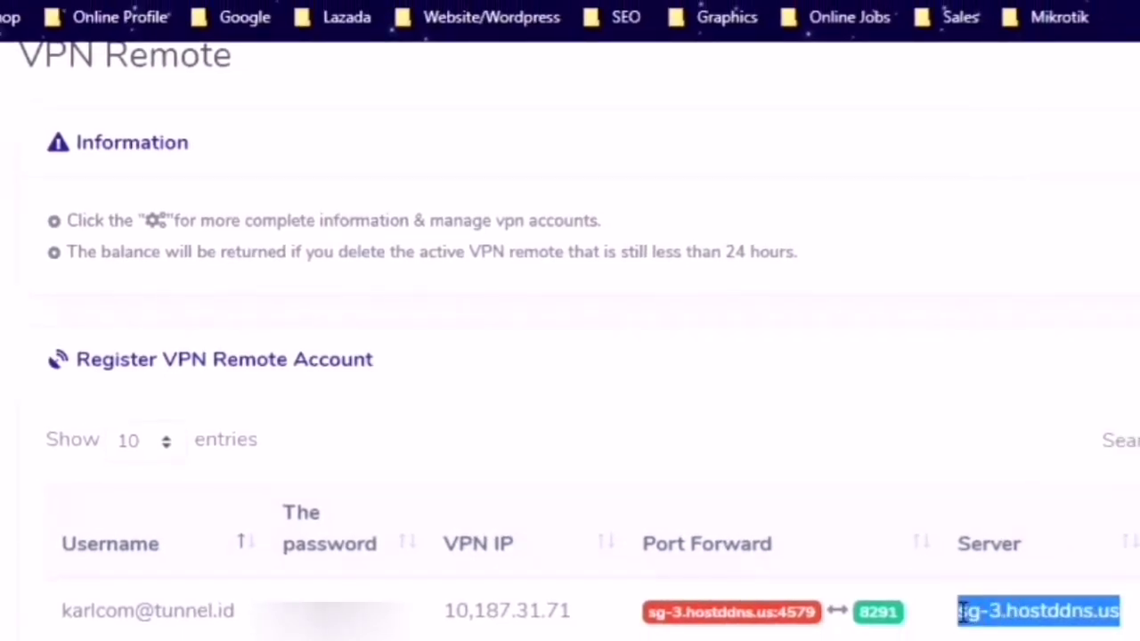
right_click(962, 611)
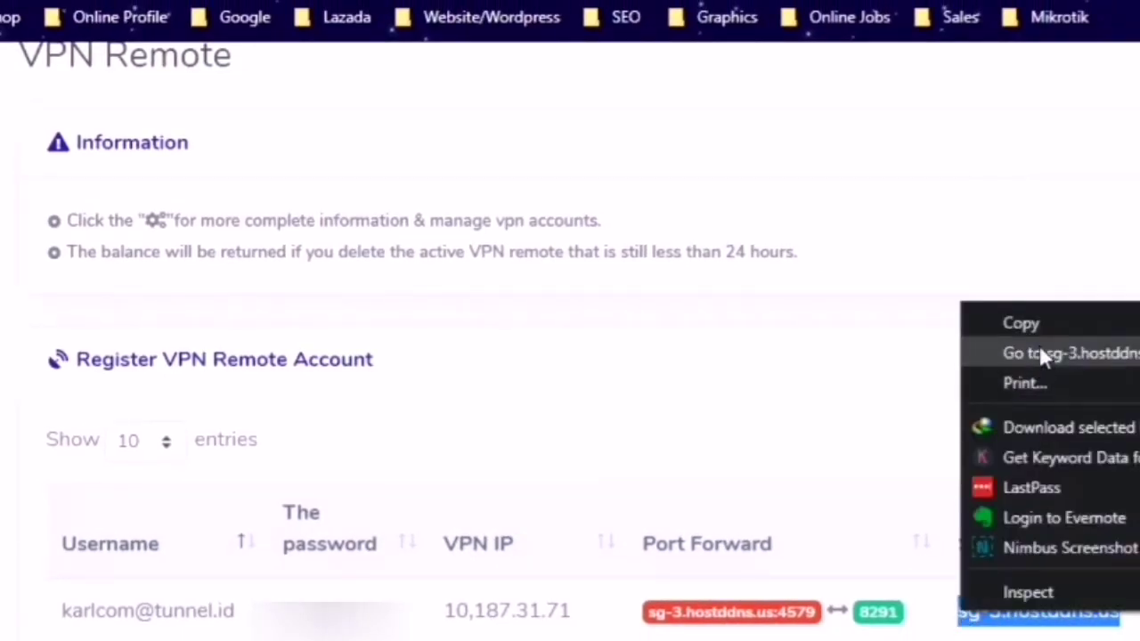
left_click(1013, 326)
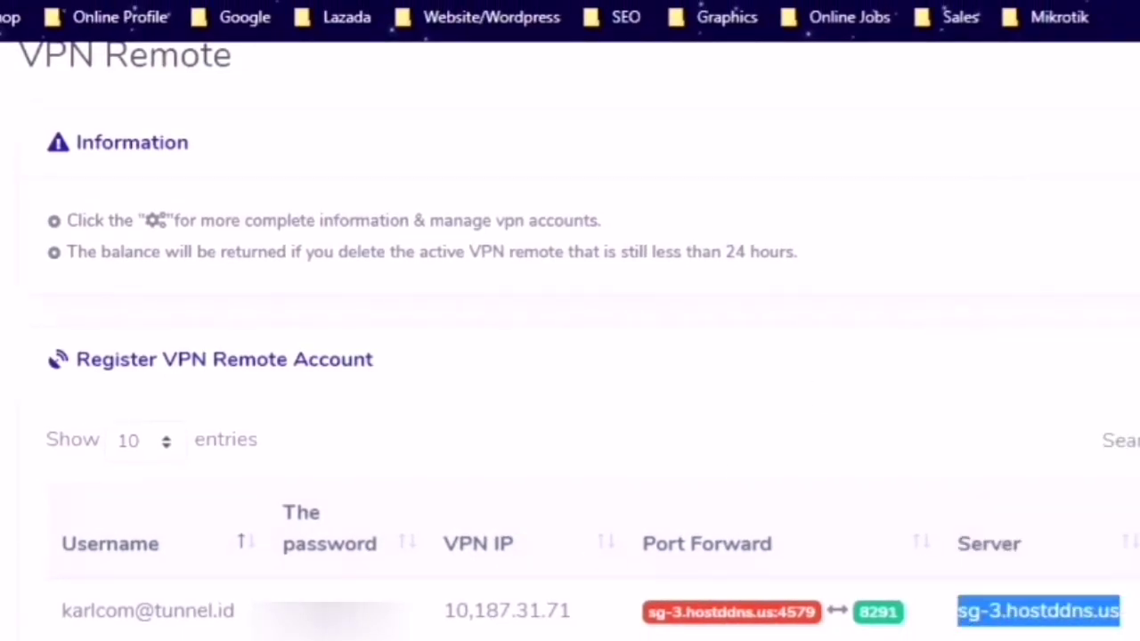
key("alt+Tab")
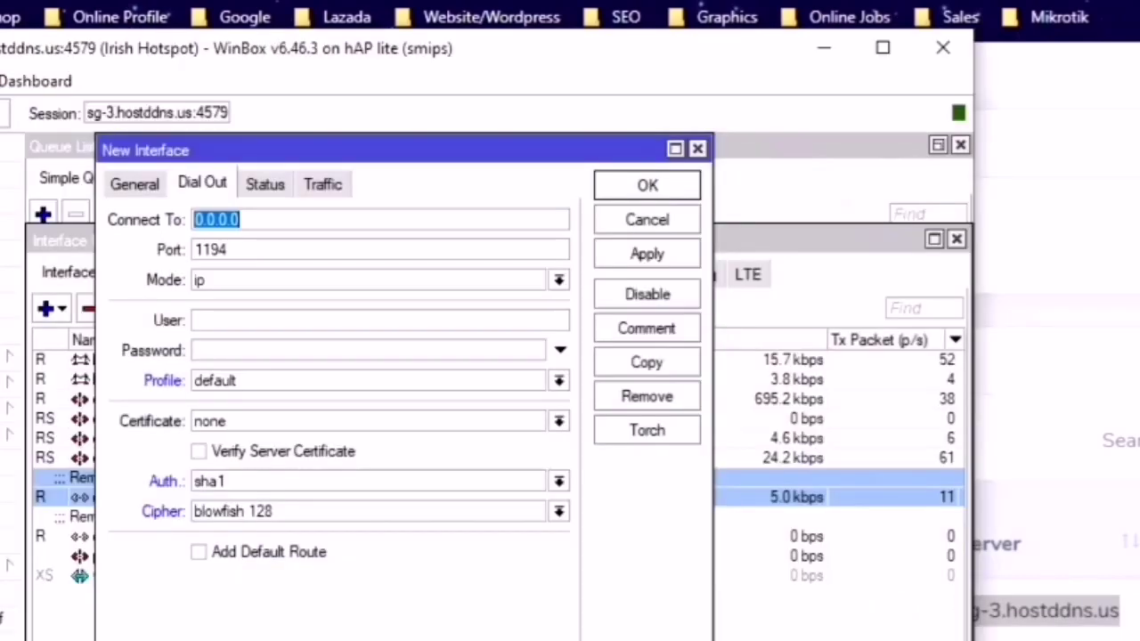
key("ctrl+v")
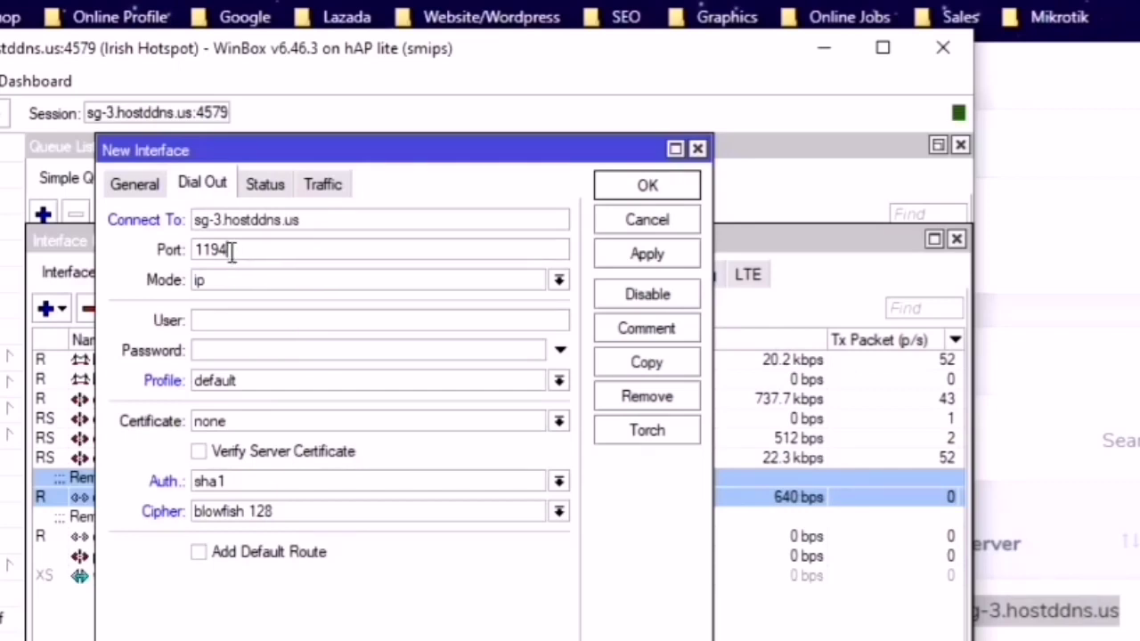
left_click_drag(233, 253, 176, 253)
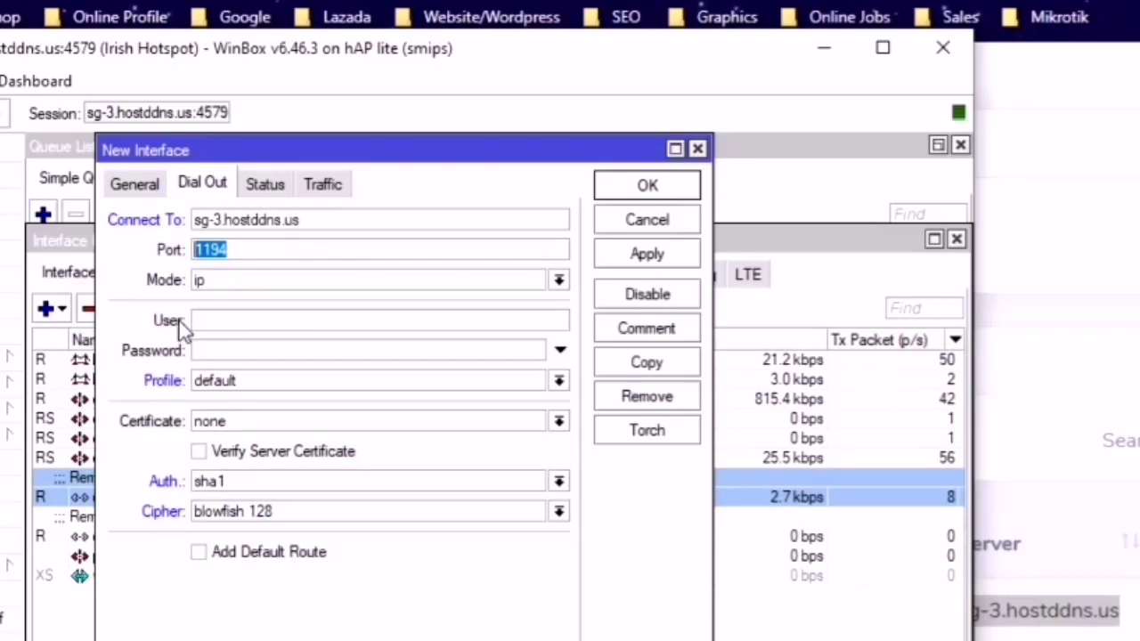
Copy the first account's username from the VPN list into the new OVPN client's user field
left_click(1039, 178)
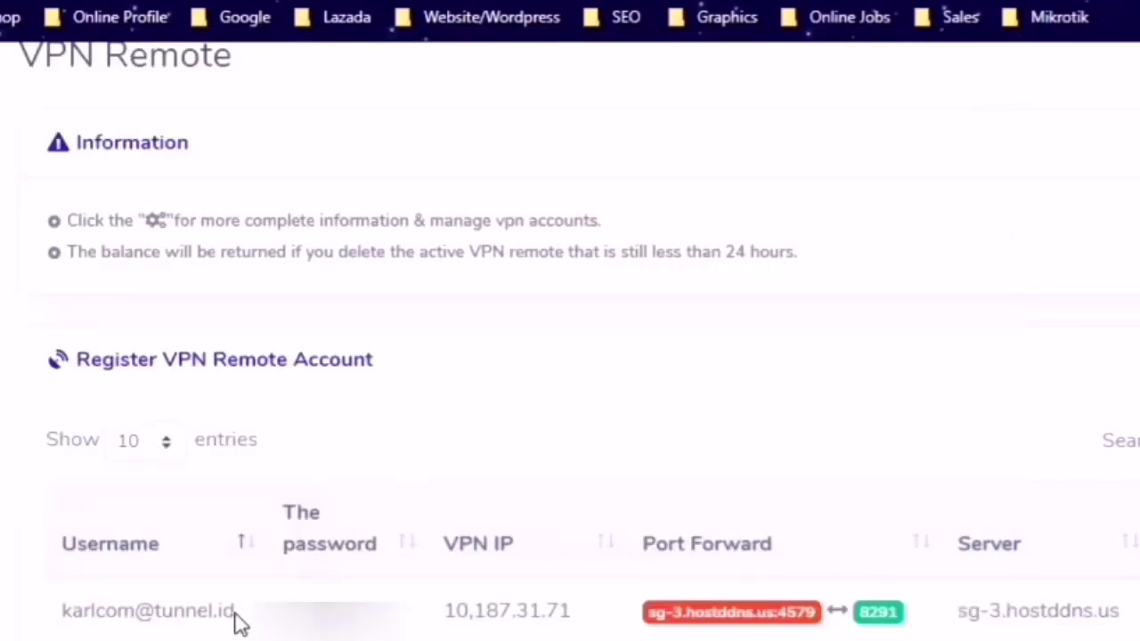
left_click_drag(235, 613, 56, 617)
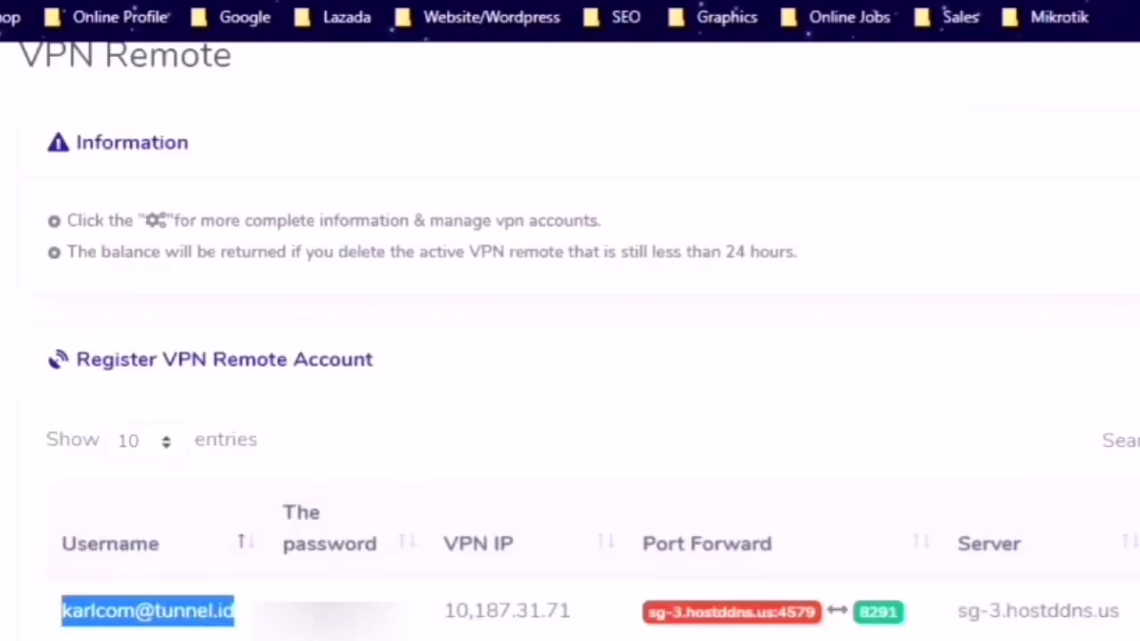
key("alt+Tab")
left_click(223, 321)
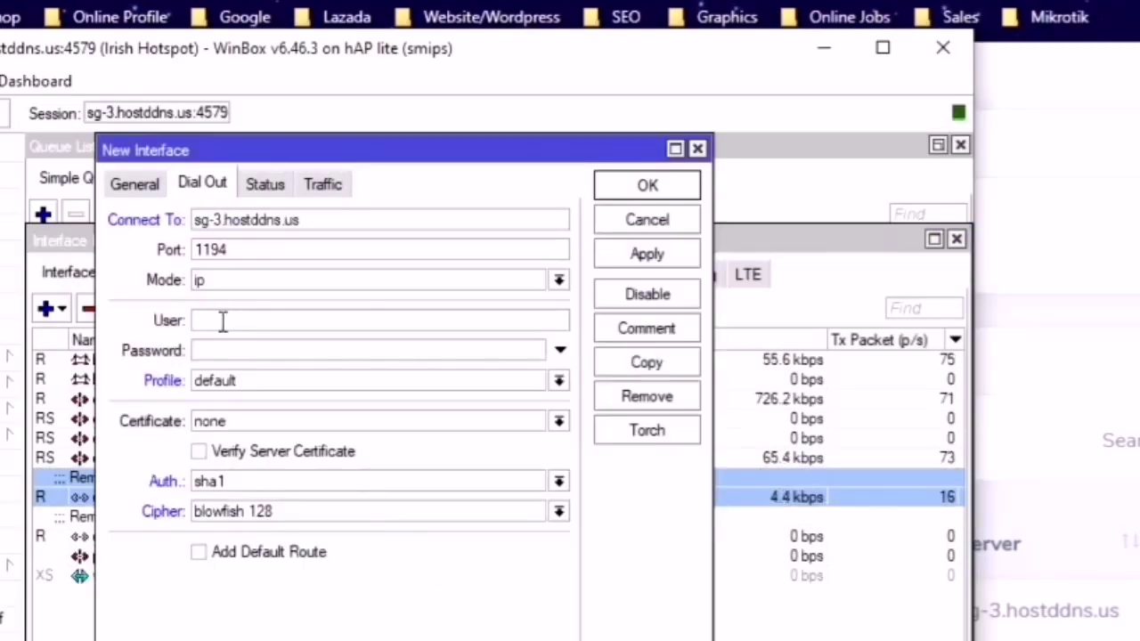
key("ctrl+v")
Copy the account password from the VPN list into the new OVPN client's password field
left_click(1118, 226)
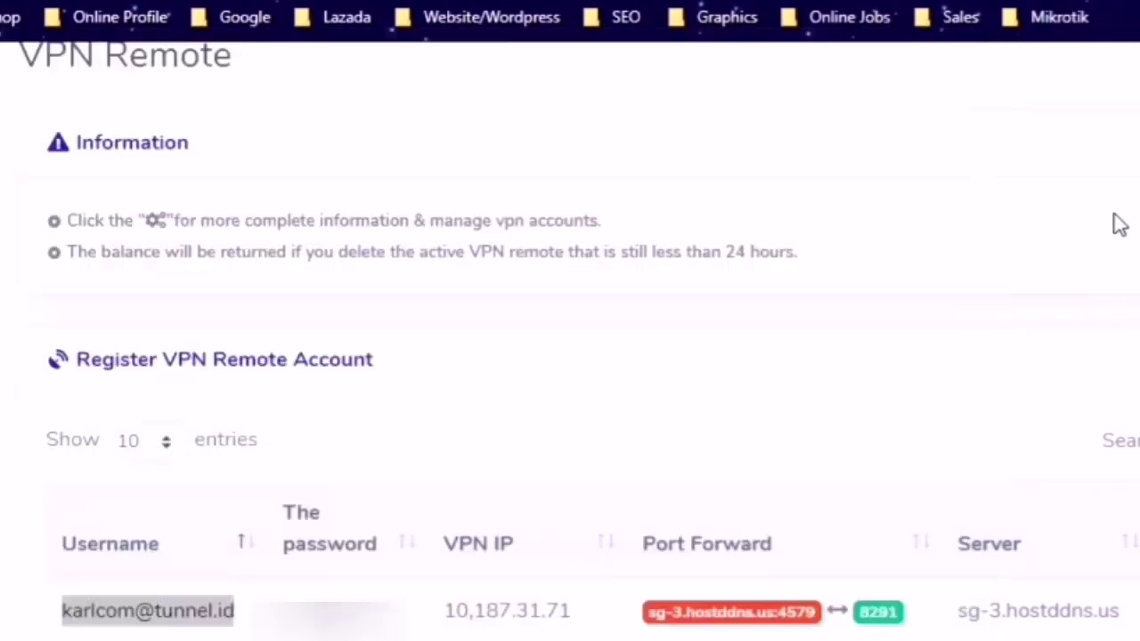
double_click(326, 610)
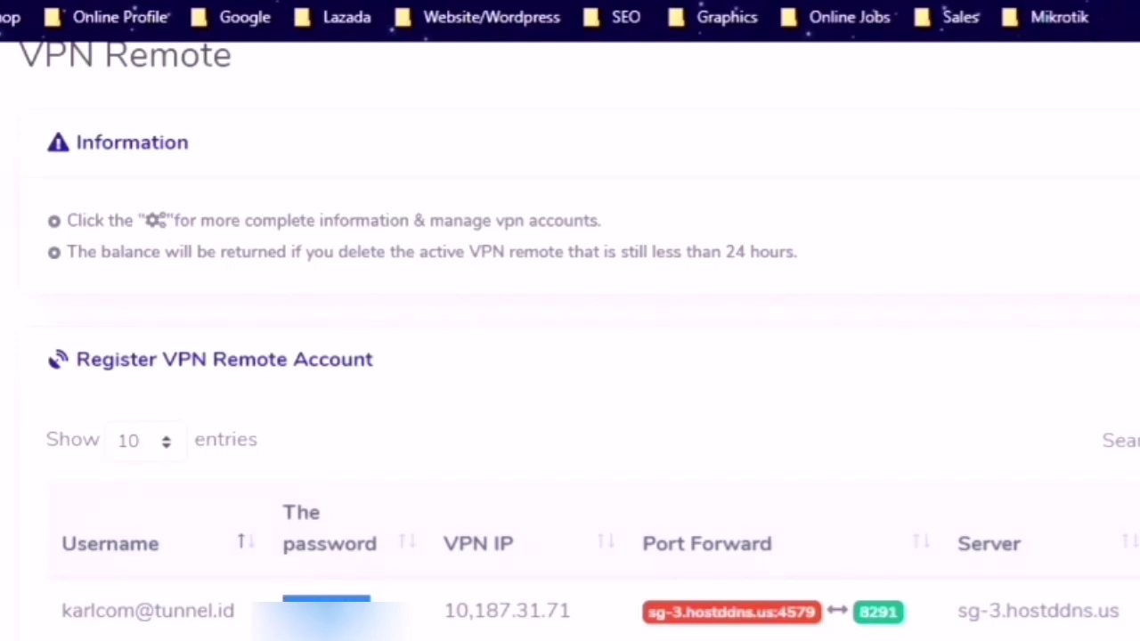
key("alt+Tab")
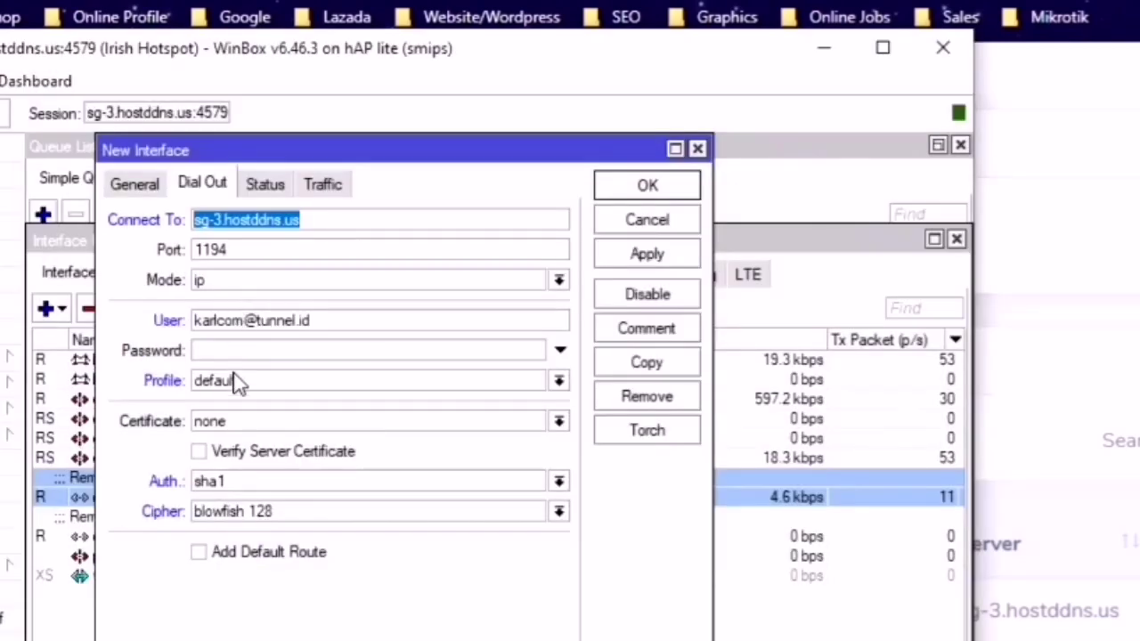
left_click(239, 351)
key("ctrl+v")
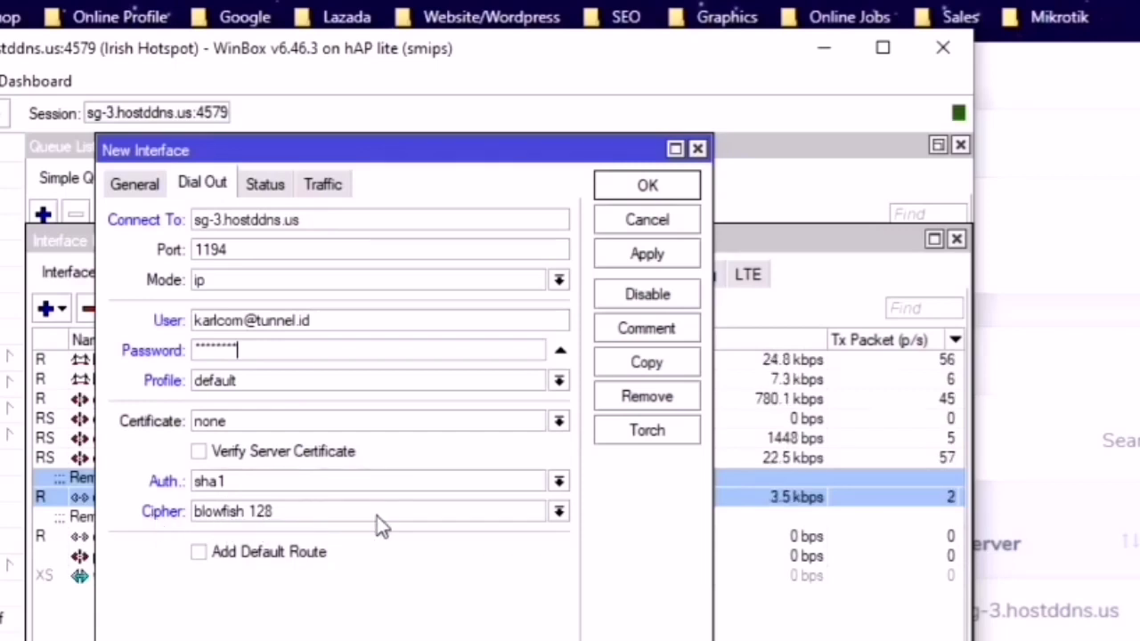
Open and cancel a comment for the new interface, and close the existing Remote Mikrotik client's dial-out settings
left_click(643, 335)
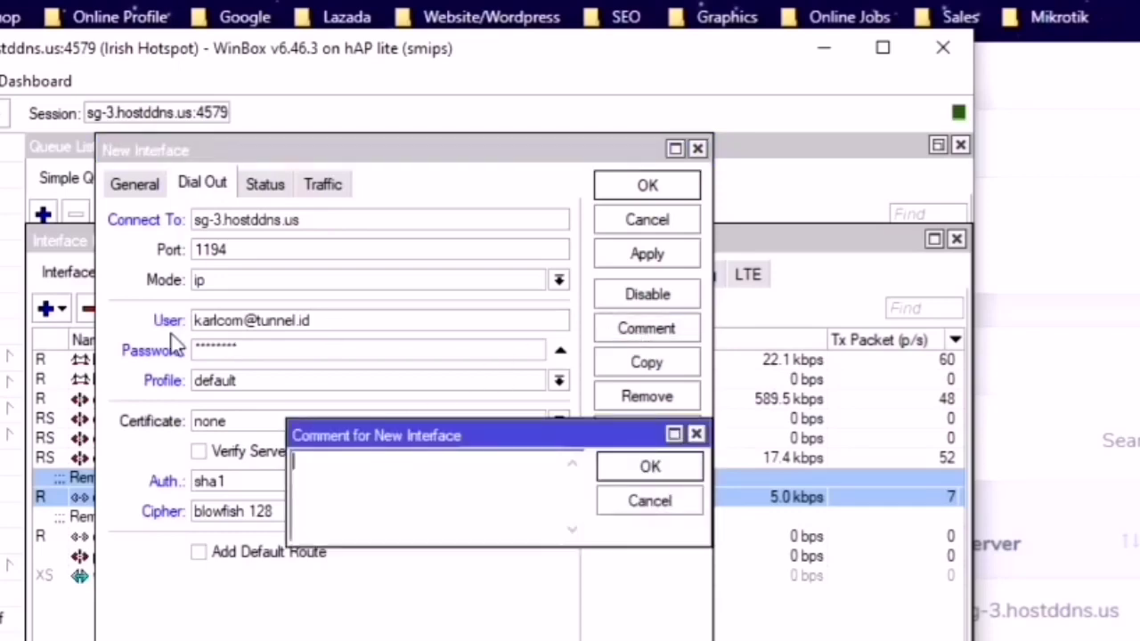
left_click(650, 502)
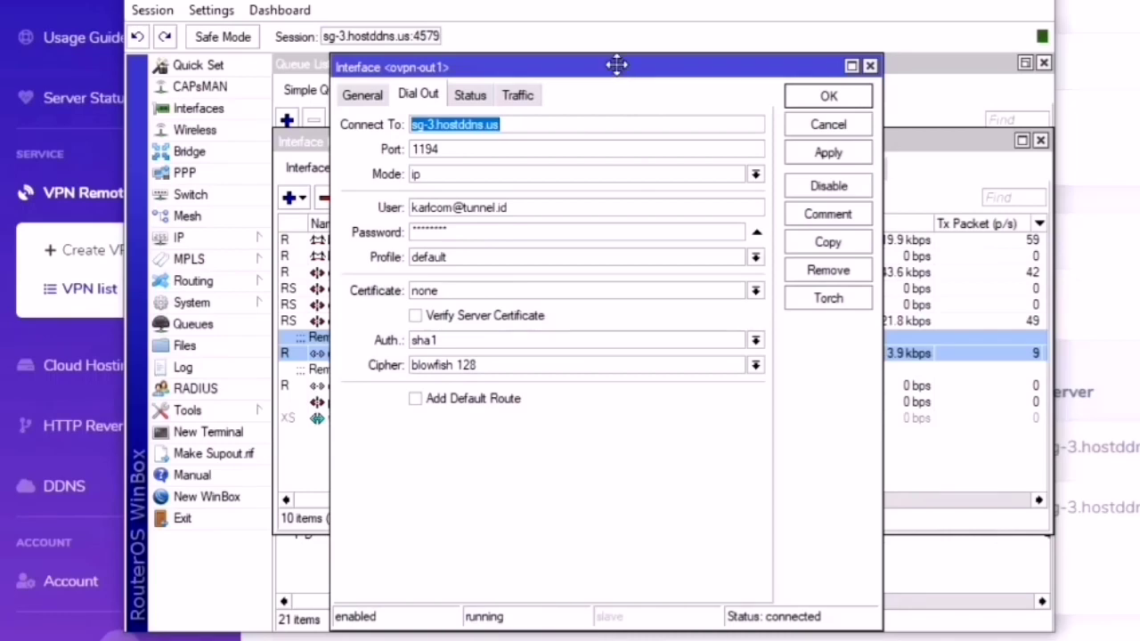
key("Escape")
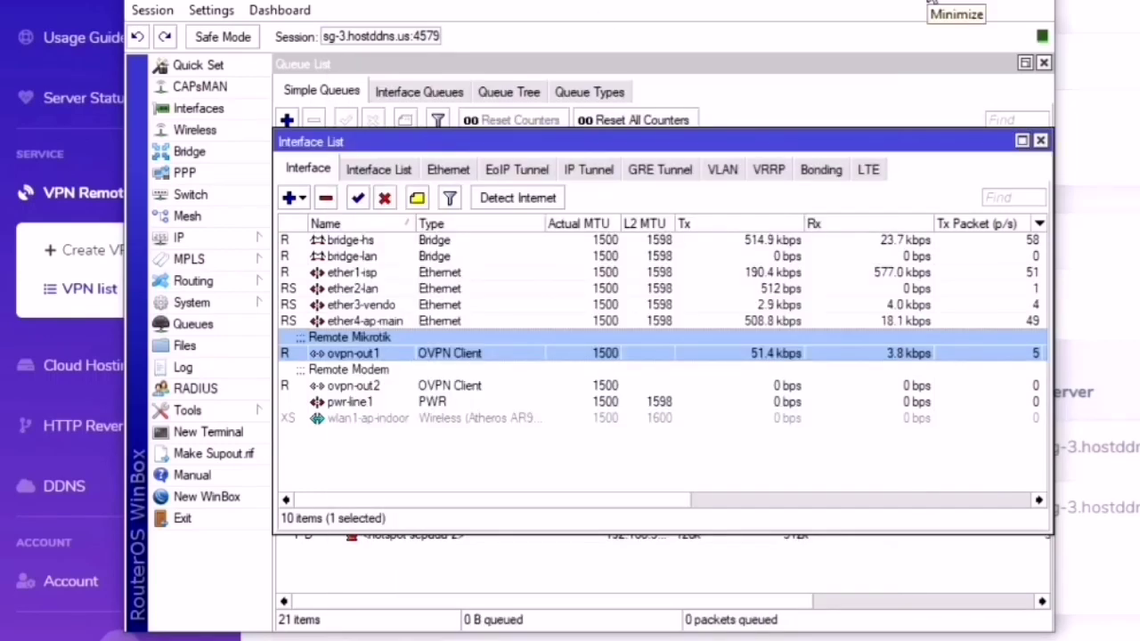
Highlight the first account's remote URL in the browser's VPN list, switch back to WinBox and disconnect the router session
left_click(931, 3)
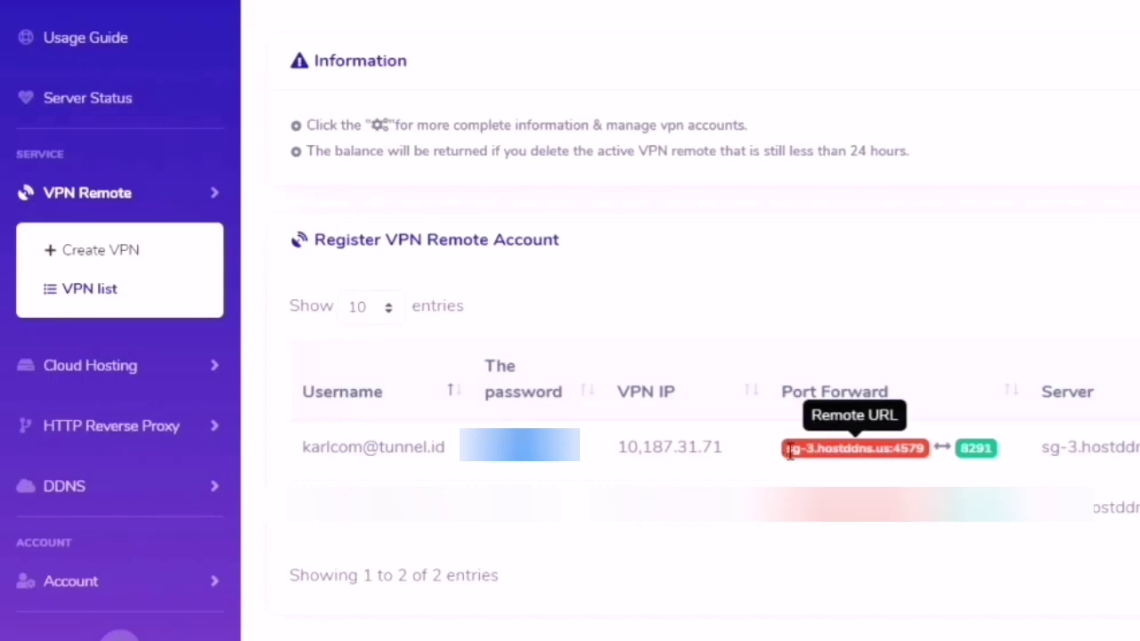
left_click_drag(789, 455, 930, 460)
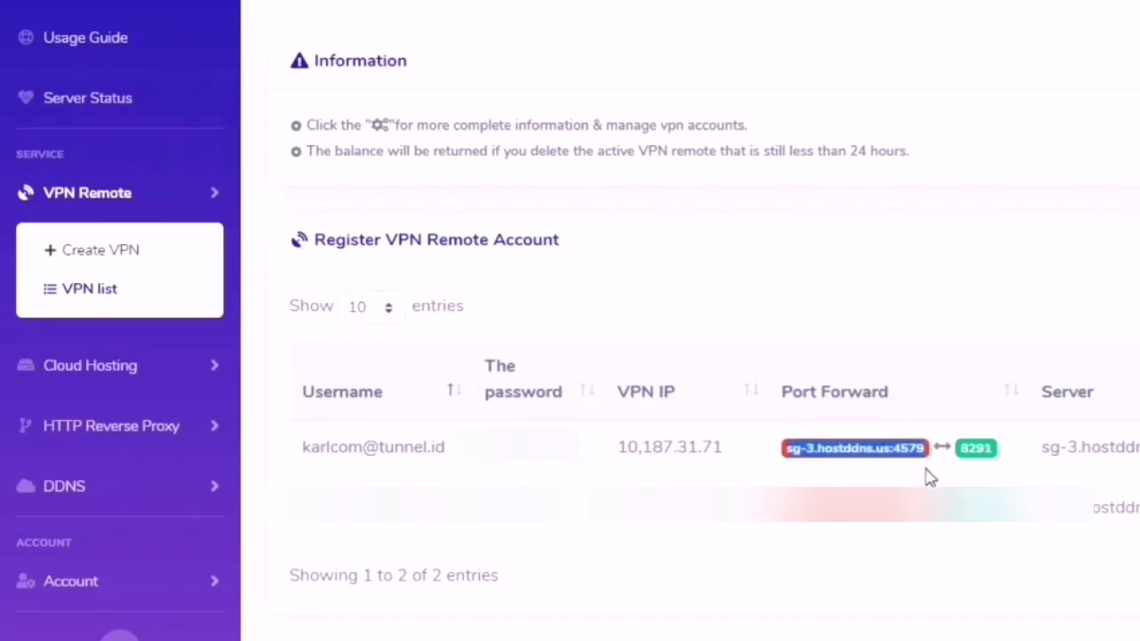
left_click(178, 632)
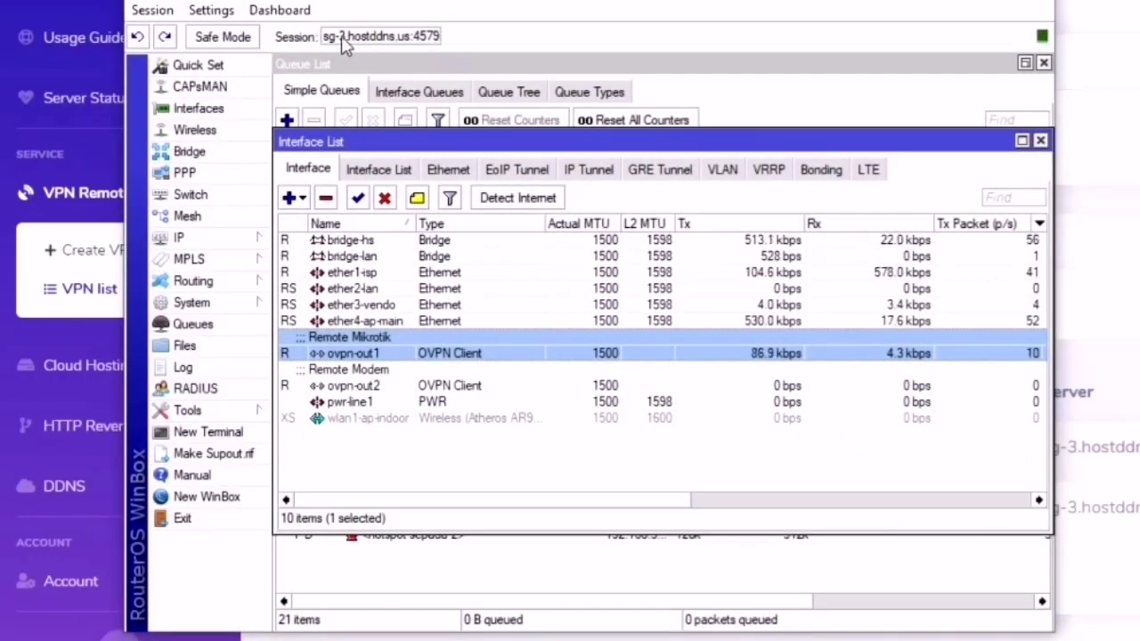
left_click(153, 10)
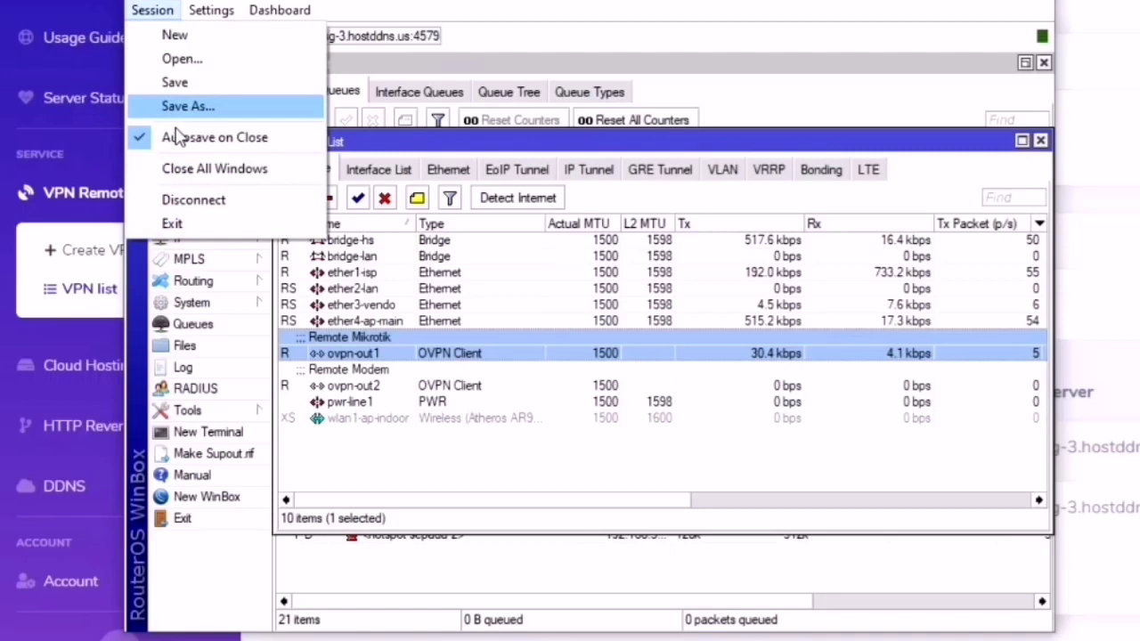
left_click(190, 198)
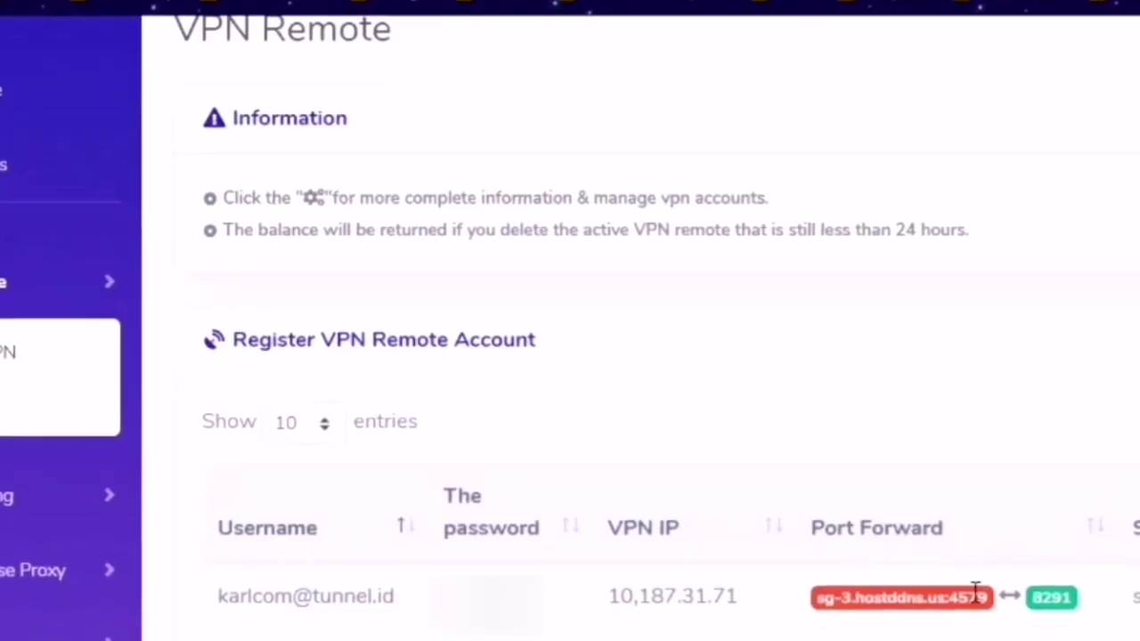
Highlight the account's remote URL again, switch to WinBox and reconnect to the router at sg-3.hostddns.us:4579
left_click_drag(814, 605, 979, 592)
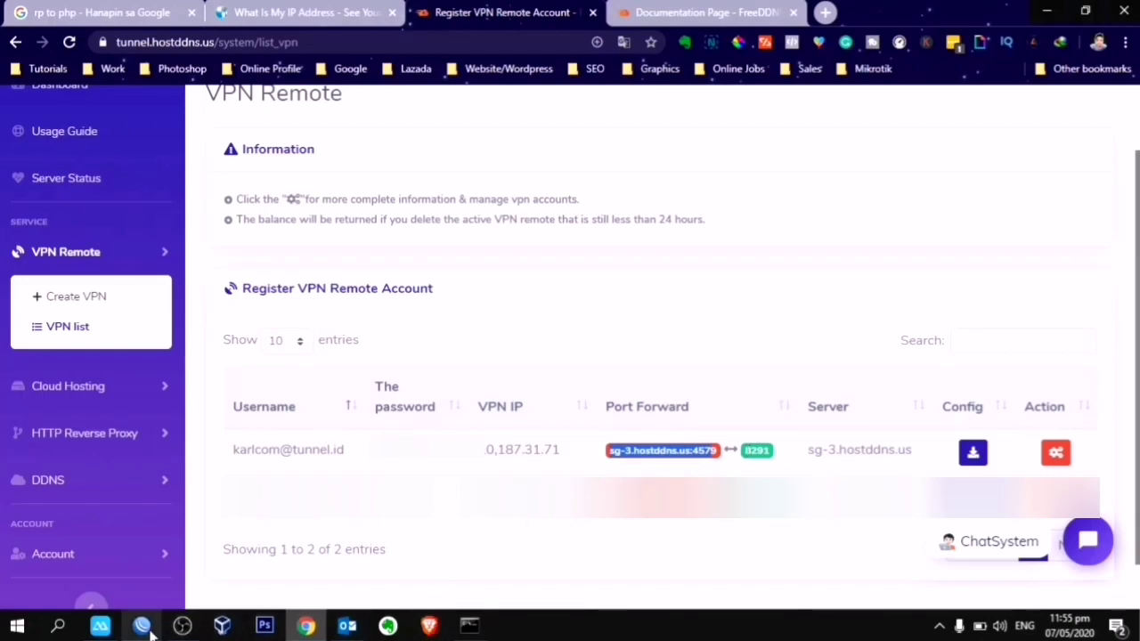
mouse_move(151, 630)
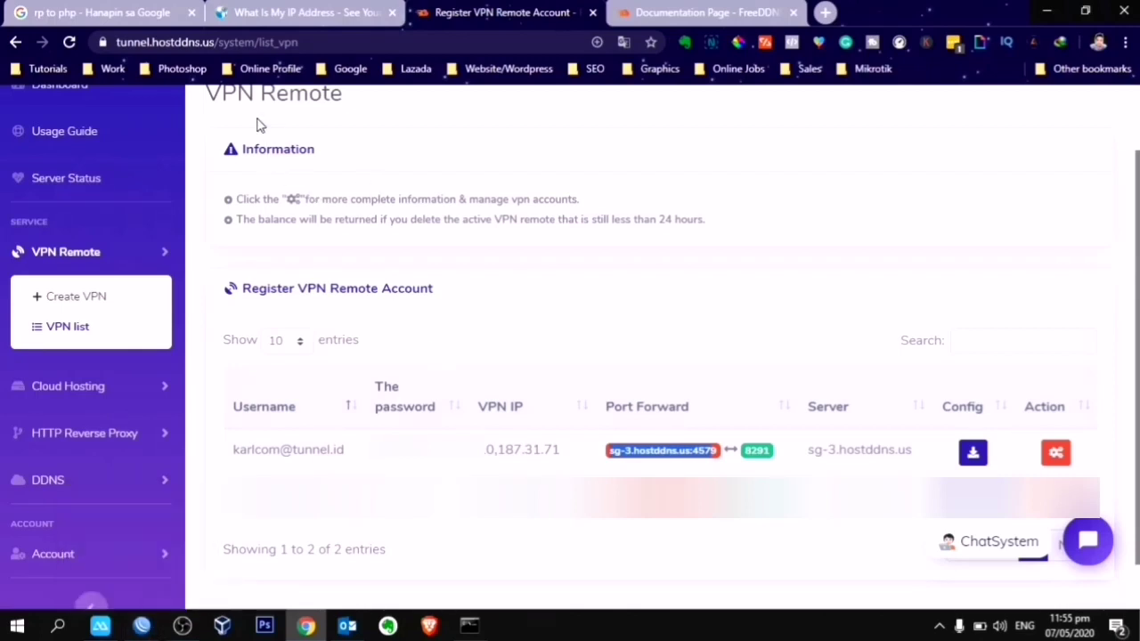
left_click(142, 625)
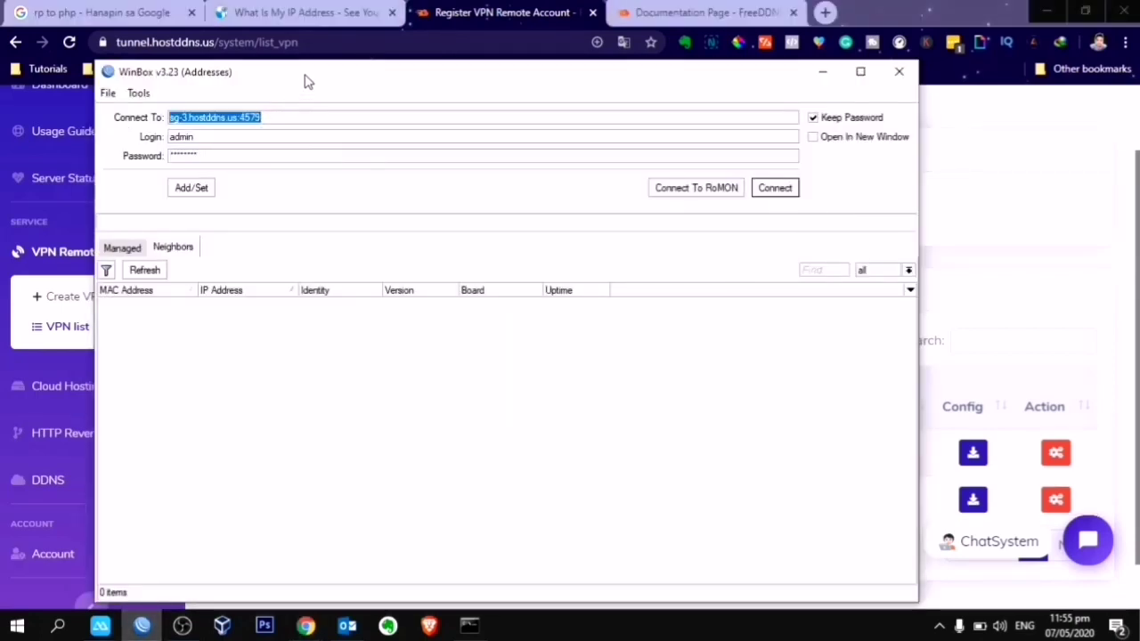
left_click_drag(305, 81, 379, 133)
left_click(353, 169)
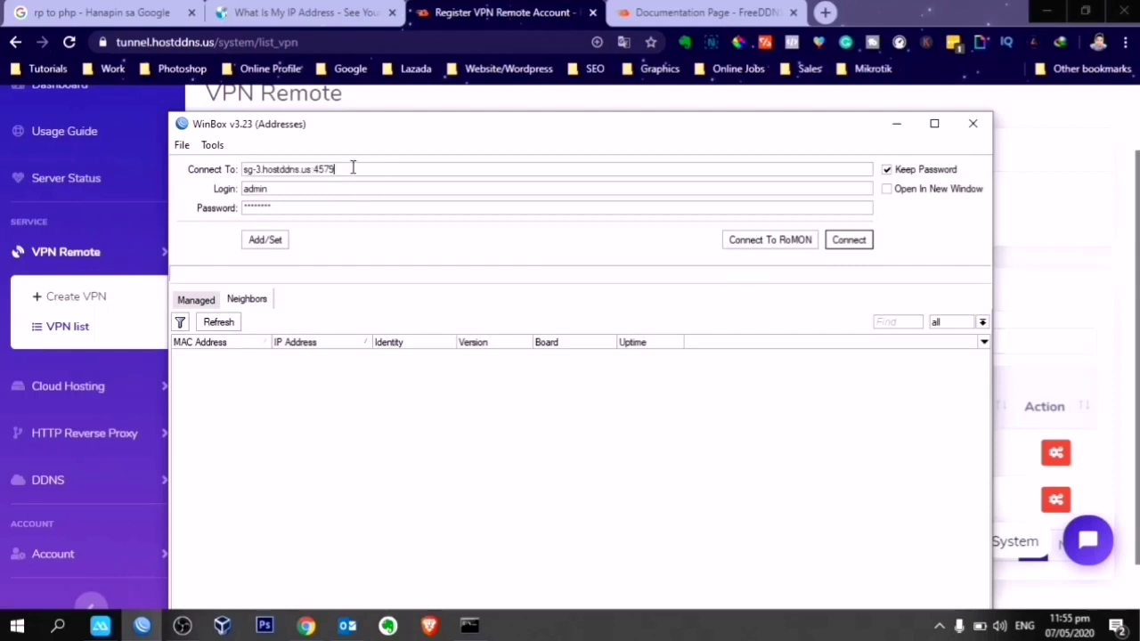
left_click(853, 246)
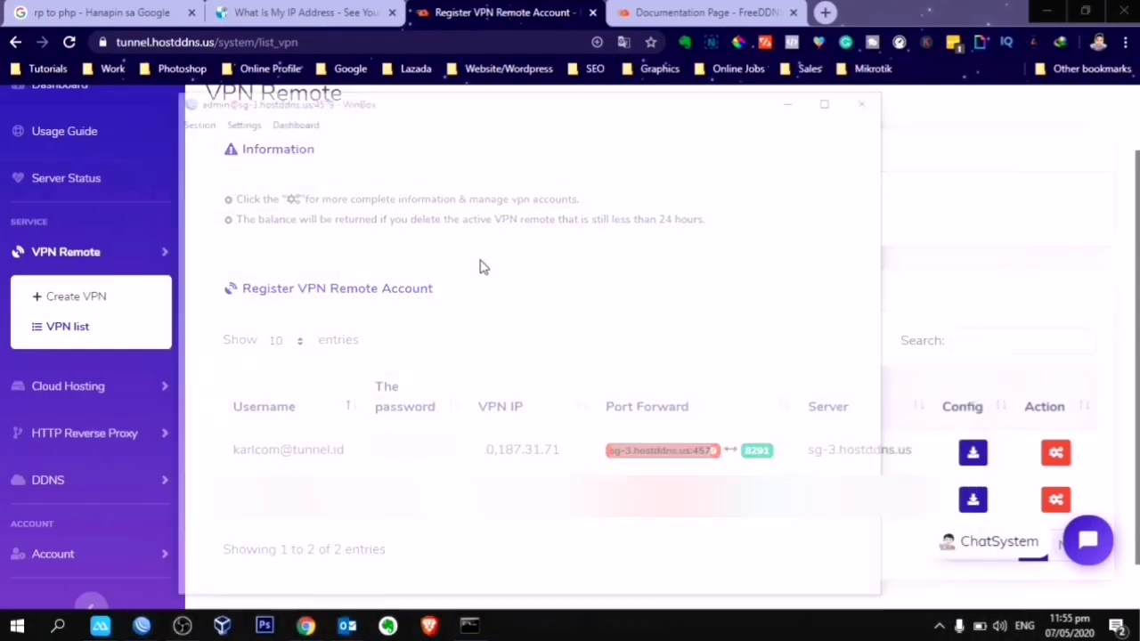
left_click_drag(735, 111, 708, 96)
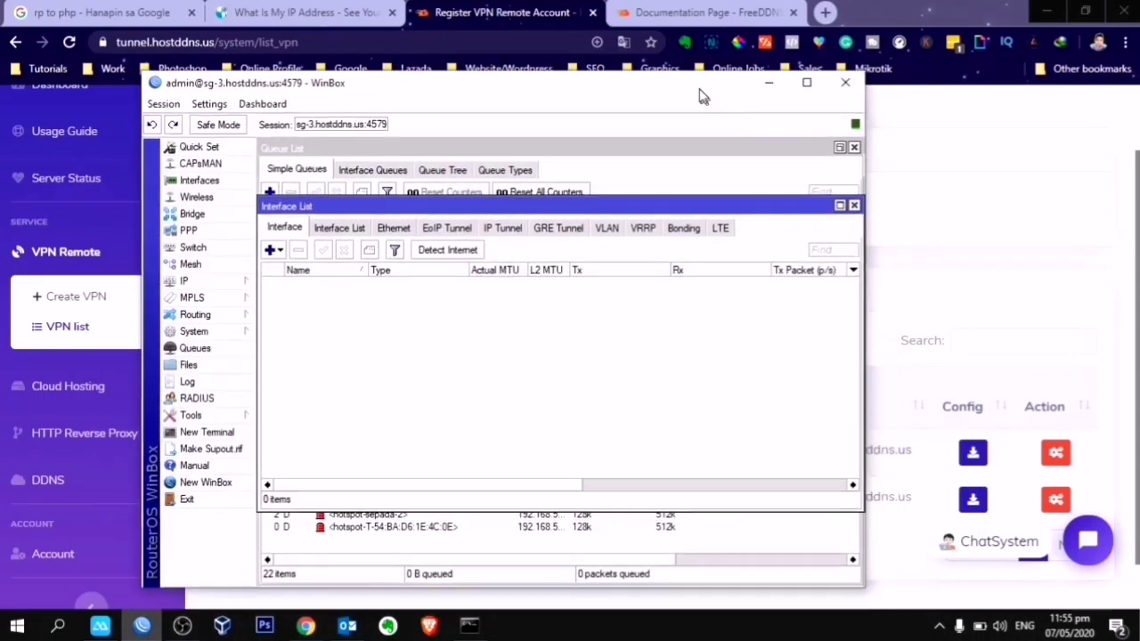
Select the Remote Mikrotik OVPN client, move the interface list aside and bring the queue list to the front
left_click(314, 371)
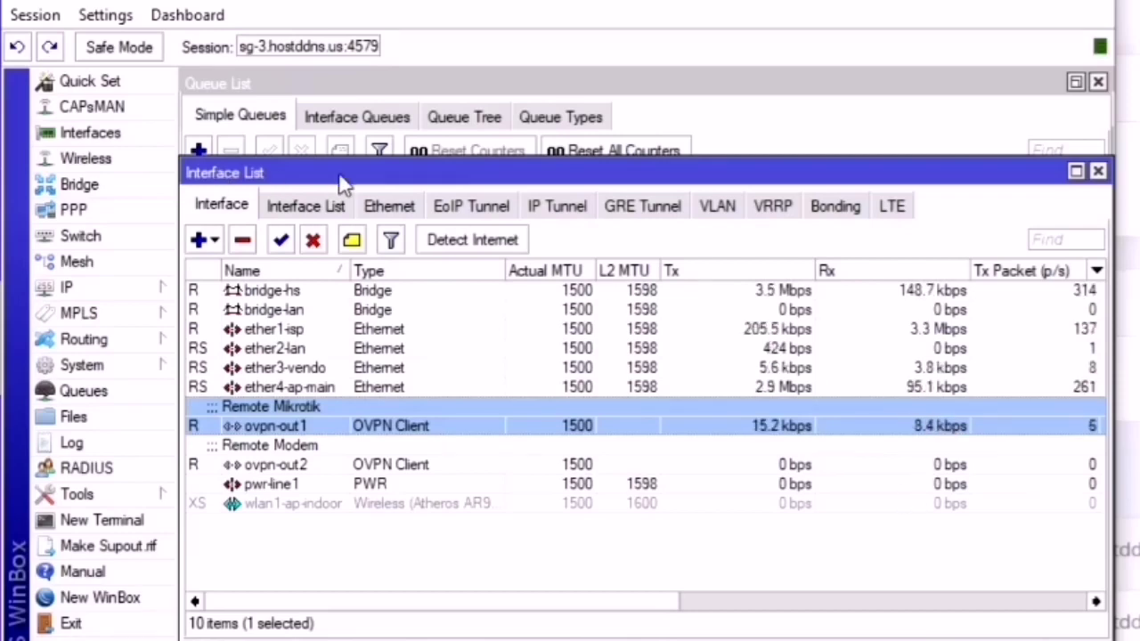
left_click_drag(801, 173, 1089, 173)
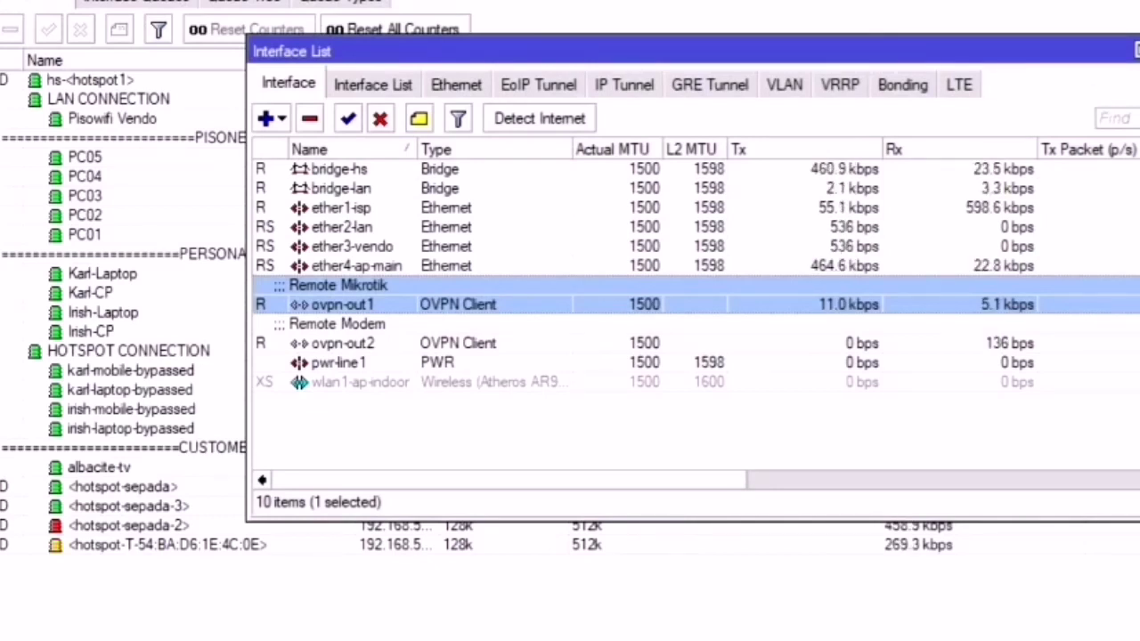
left_click(851, 344)
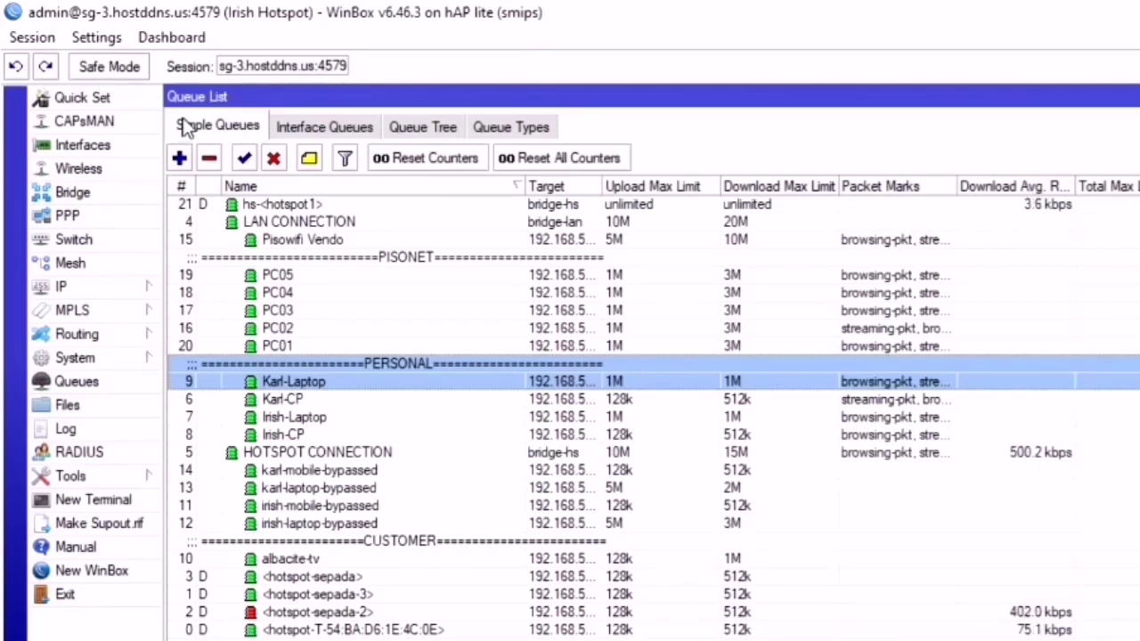
Examine the router's simple queues, selecting the last customer hotspot queue and the PC05 queue
left_click(169, 37)
left_click(183, 40)
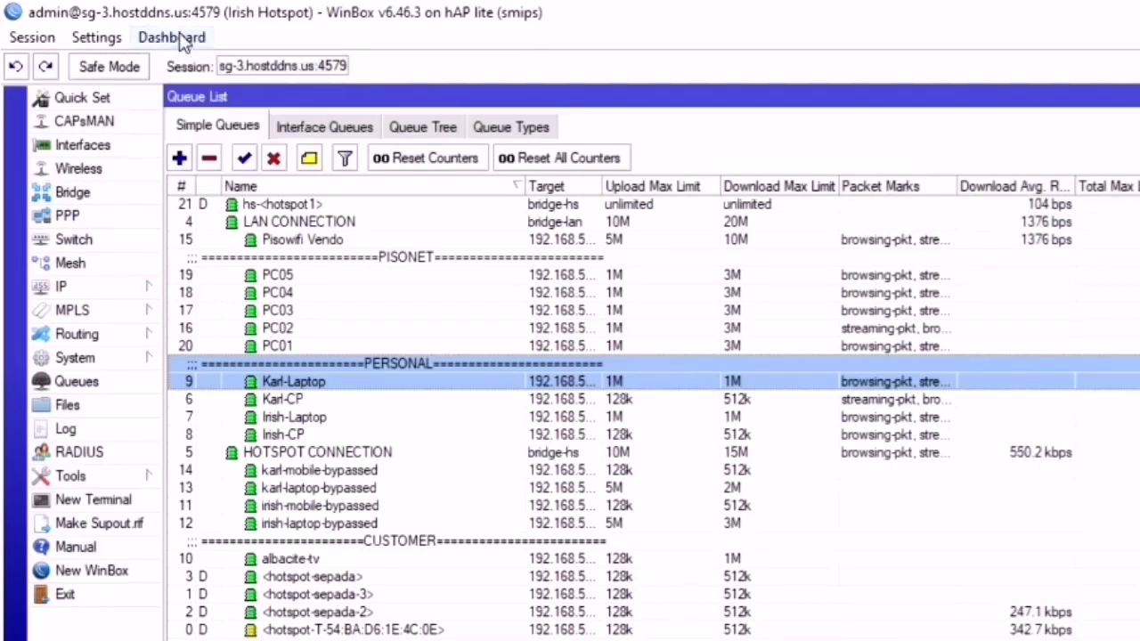
left_click(374, 505)
left_click(418, 630)
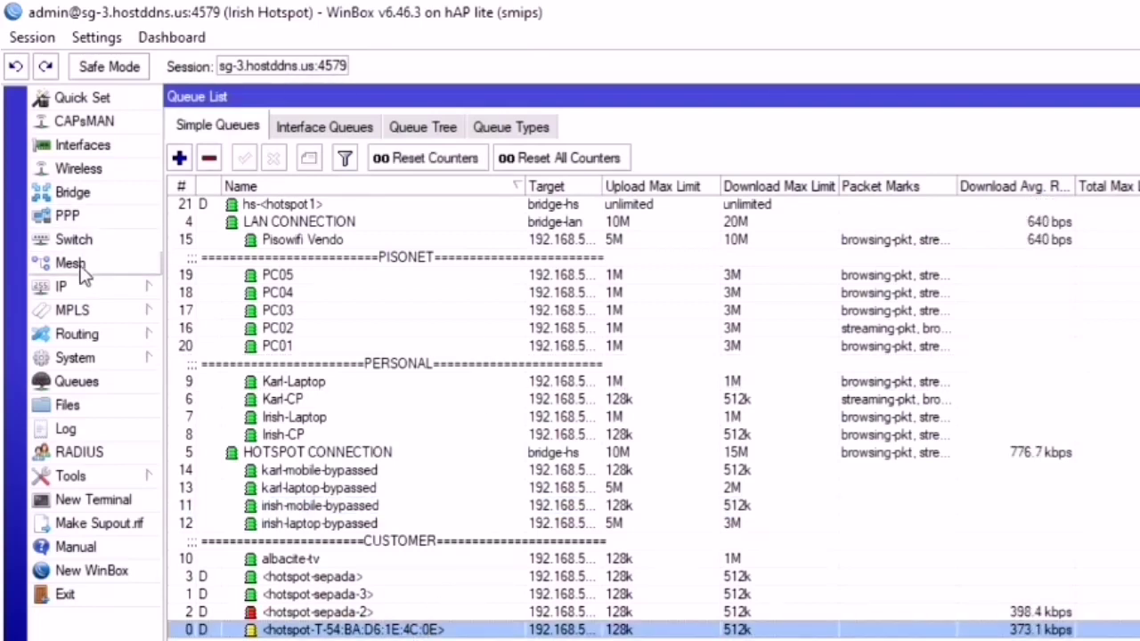
key("Page_Up")
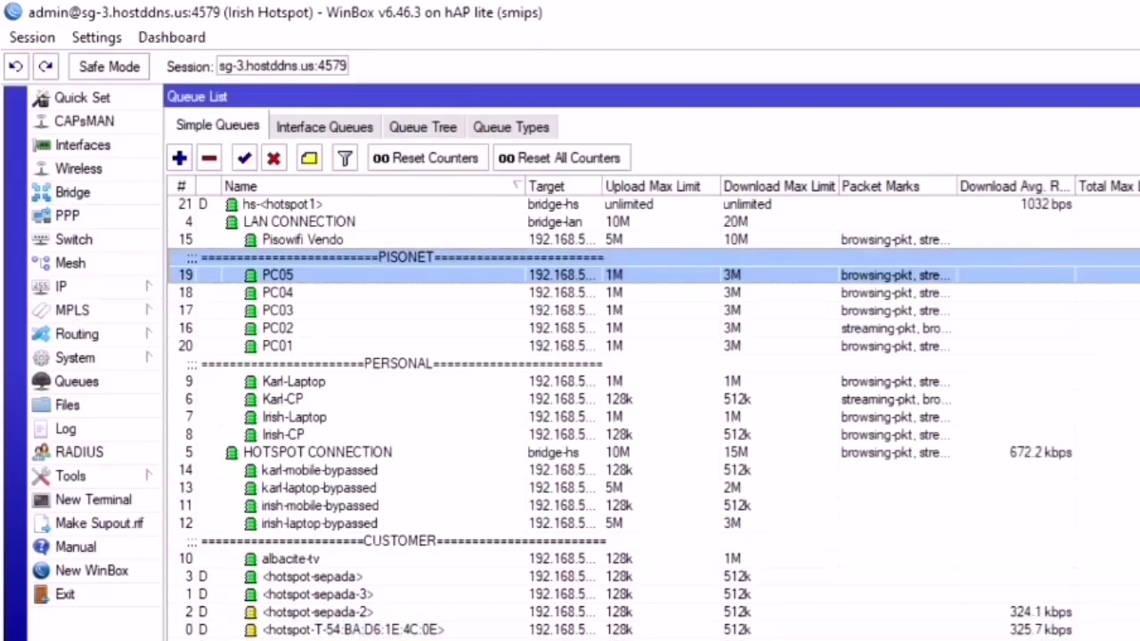
Show the queue tree, widen its columns to fit their contents and sort the queues by Max Limit
left_click(434, 138)
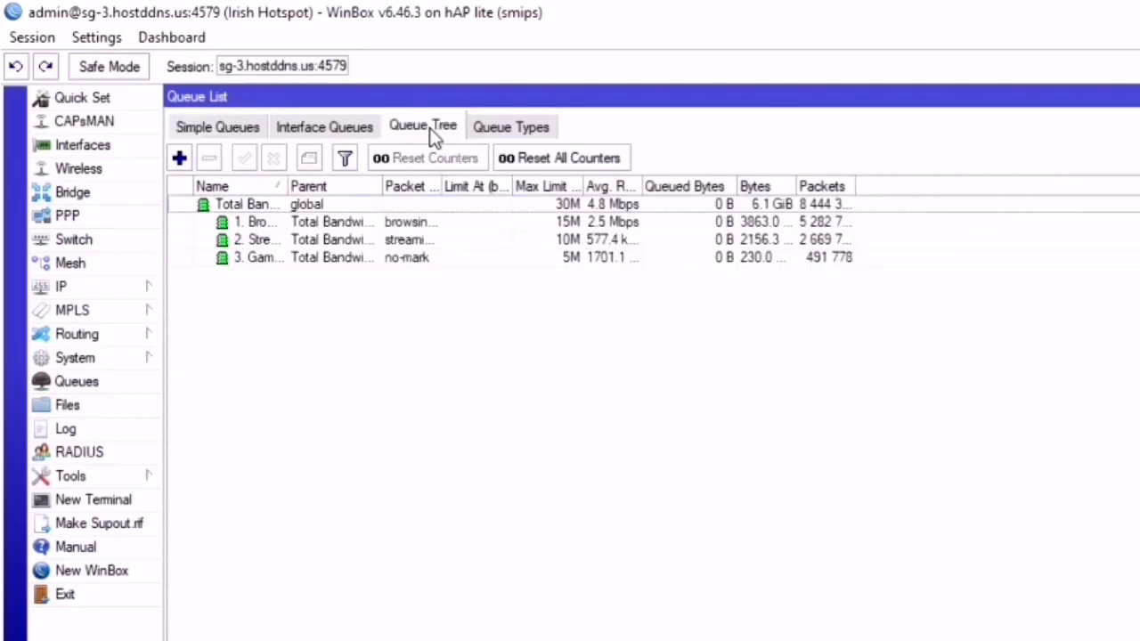
double_click(382, 187)
double_click(288, 186)
double_click(648, 186)
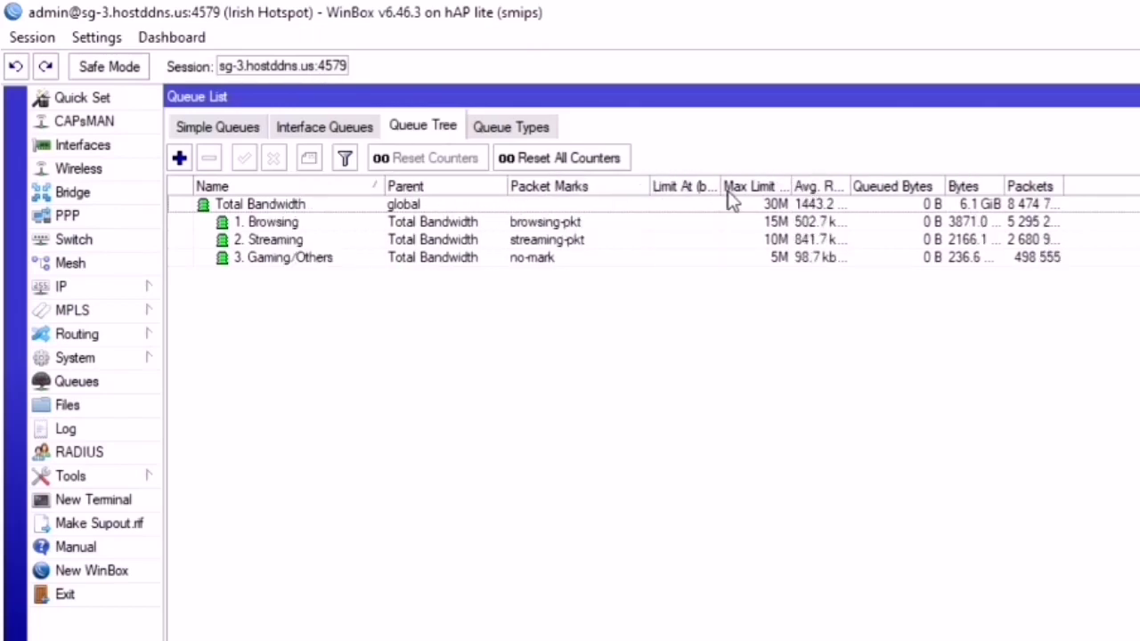
left_click(642, 186)
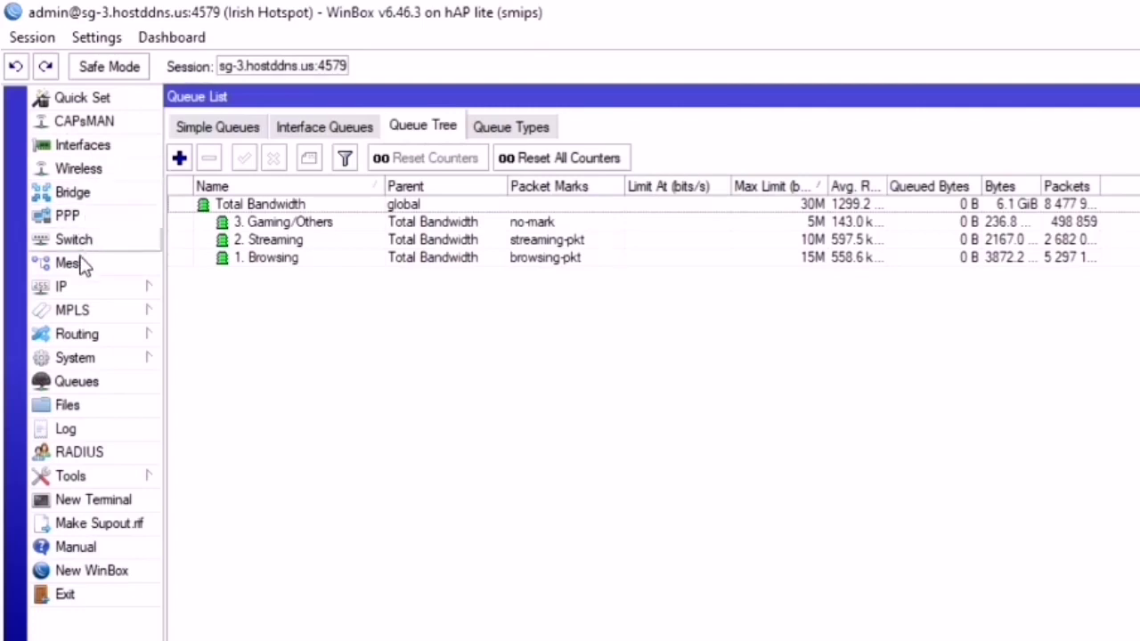
Open the IP firewall's filter rules and inspect the fasttrack rules for the ML, ROS and Roblox connections
left_click(82, 291)
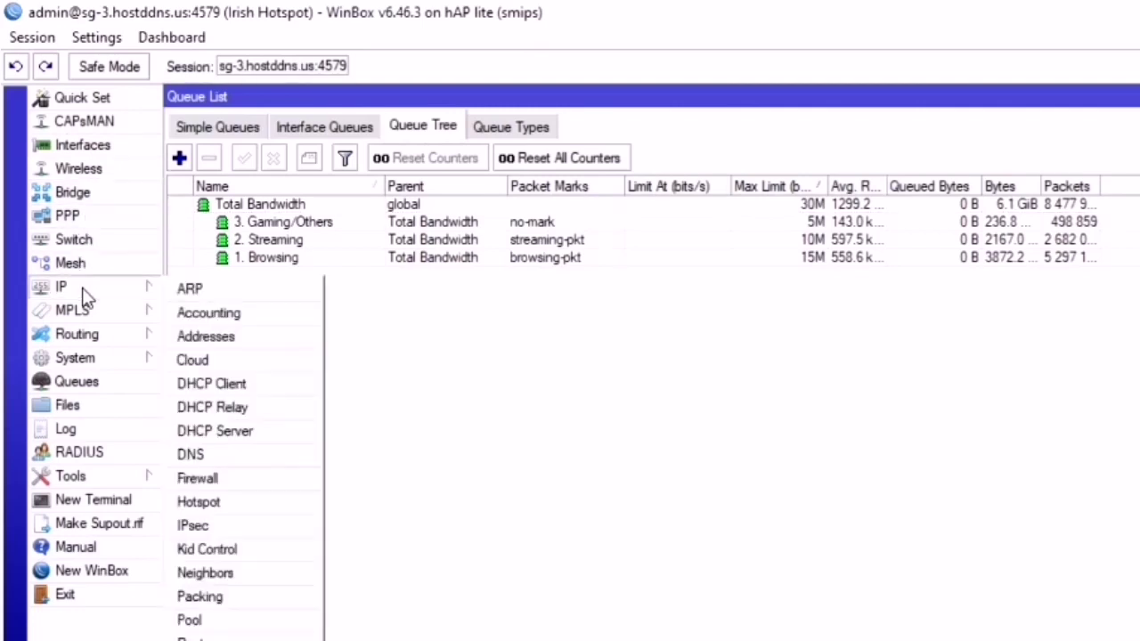
left_click(218, 480)
left_click(365, 216)
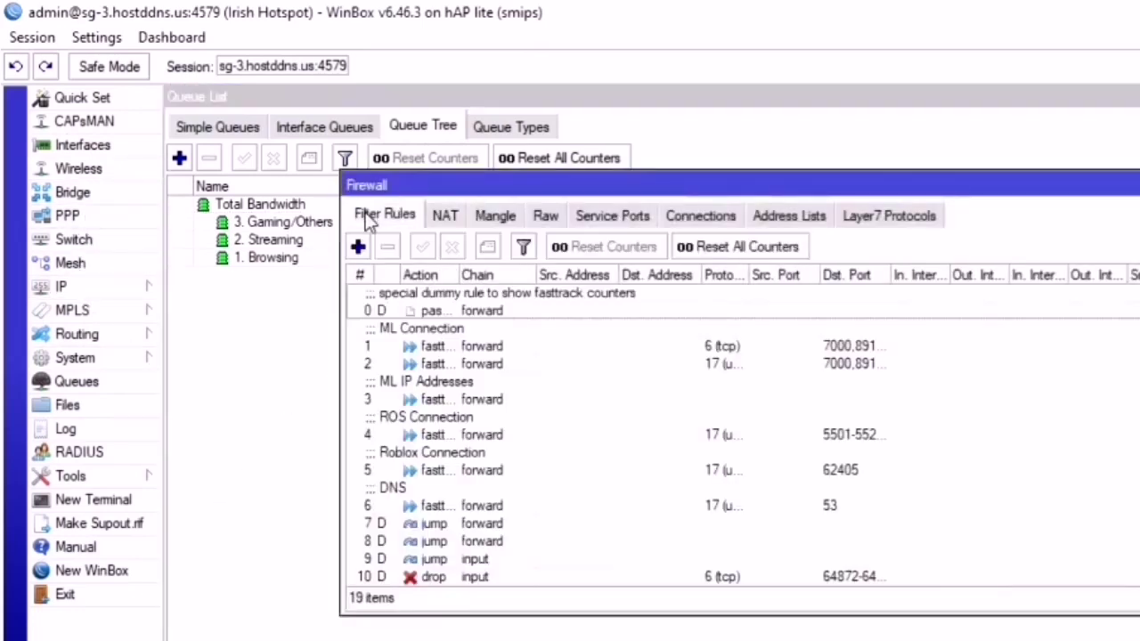
left_click(449, 348)
left_click(459, 435)
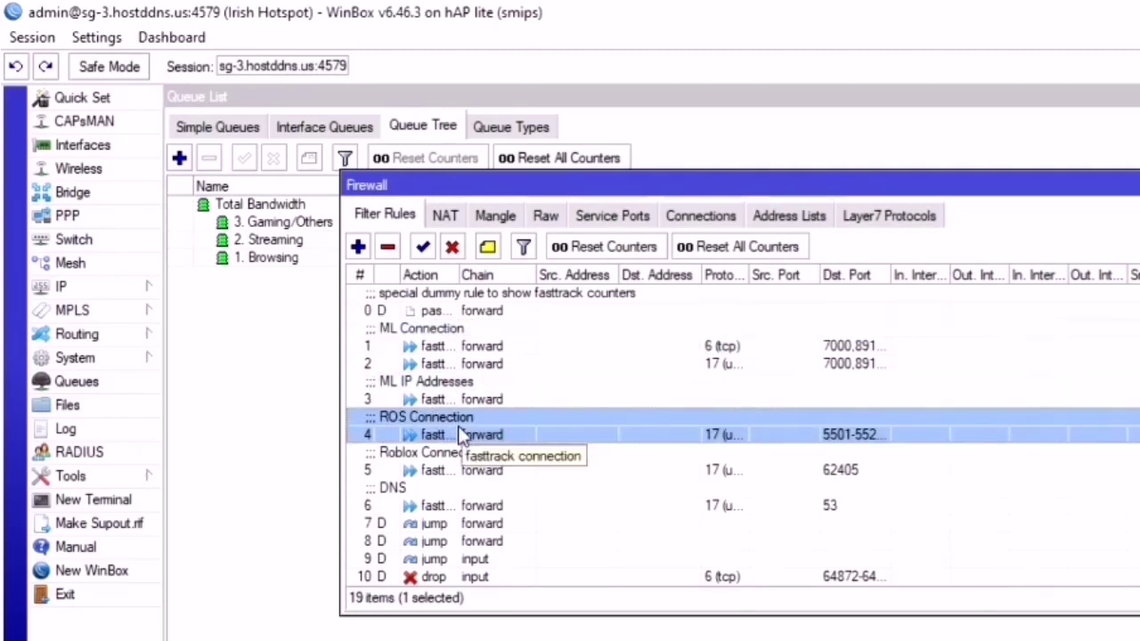
left_click(450, 364)
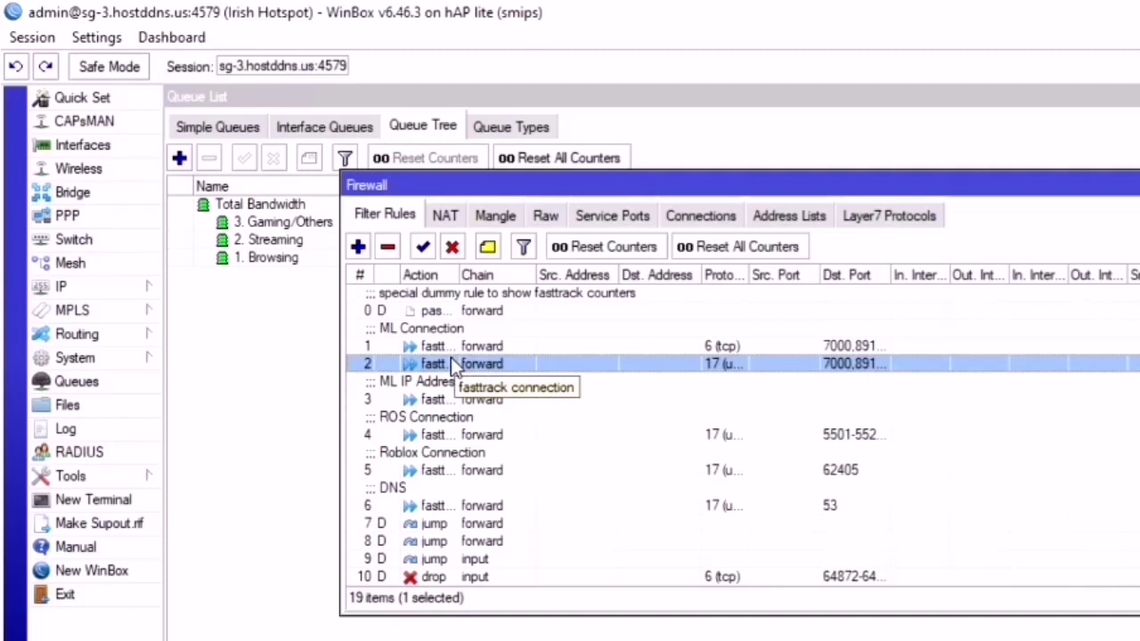
left_click(474, 470)
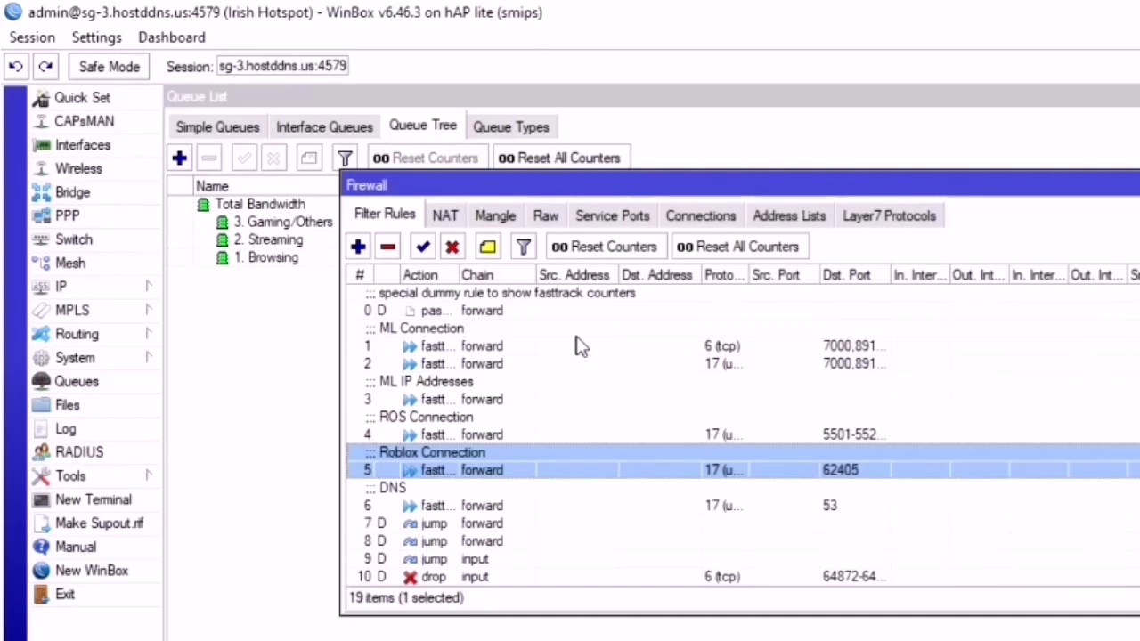
Review the filter rules from ML Connection through the dynamic hotspot rules, and reposition the Firewall window over the queue list
left_click(516, 349)
left_click(499, 400)
left_click(477, 435)
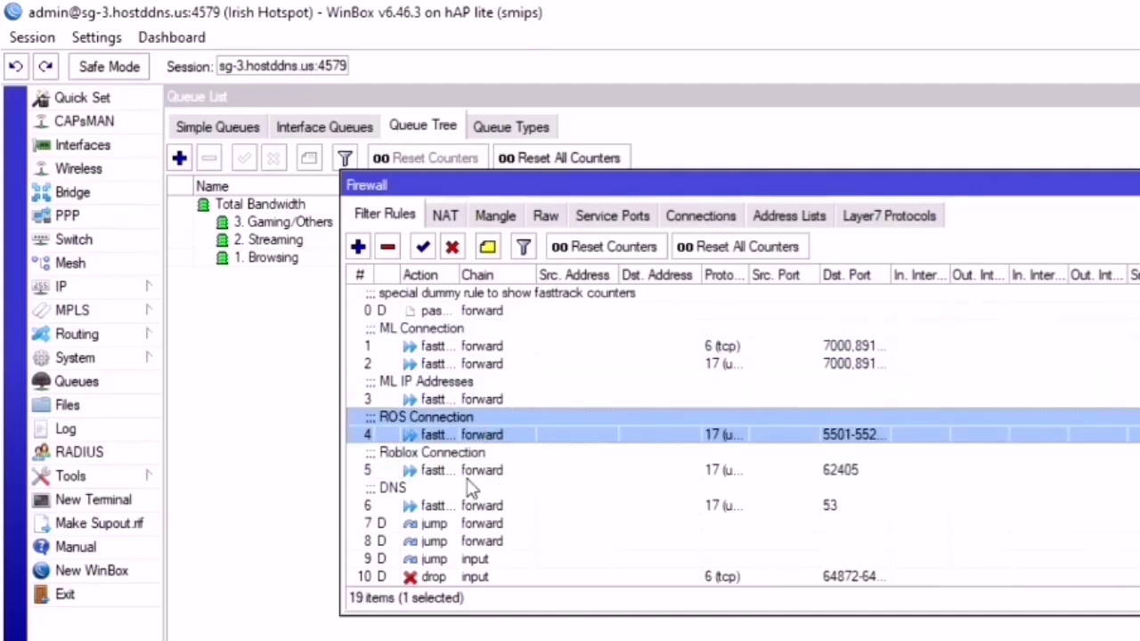
left_click(470, 470)
left_click(463, 526)
scroll(512, 450, "down", 1)
scroll(510, 427, "down", 3)
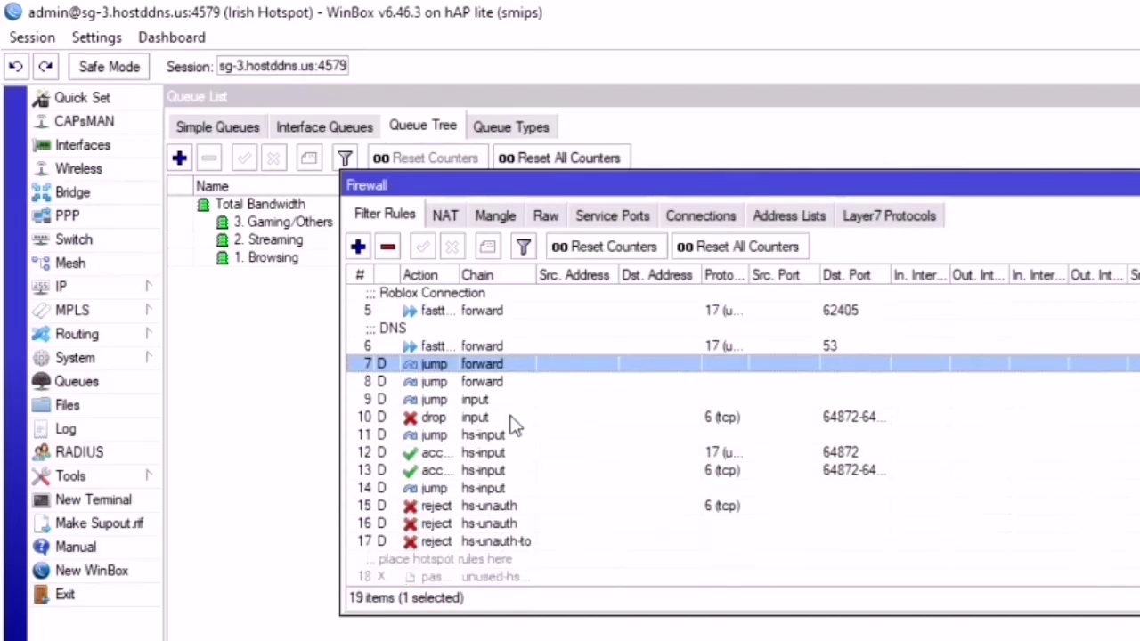
scroll(510, 427, "up", 2)
scroll(522, 394, "up", 2)
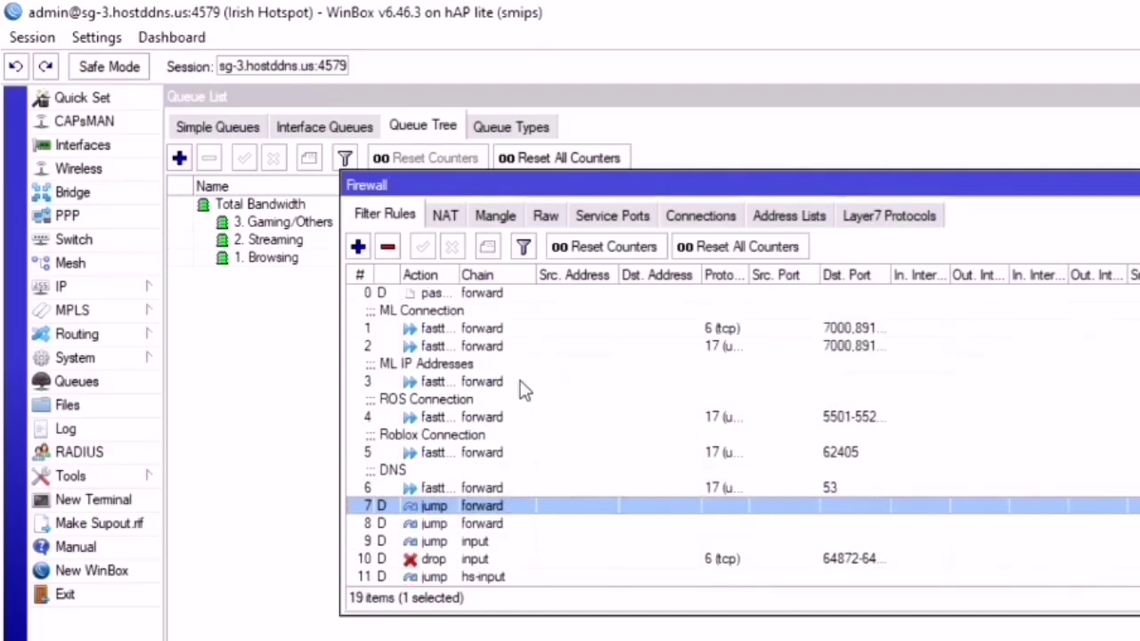
left_click_drag(534, 184, 455, 265)
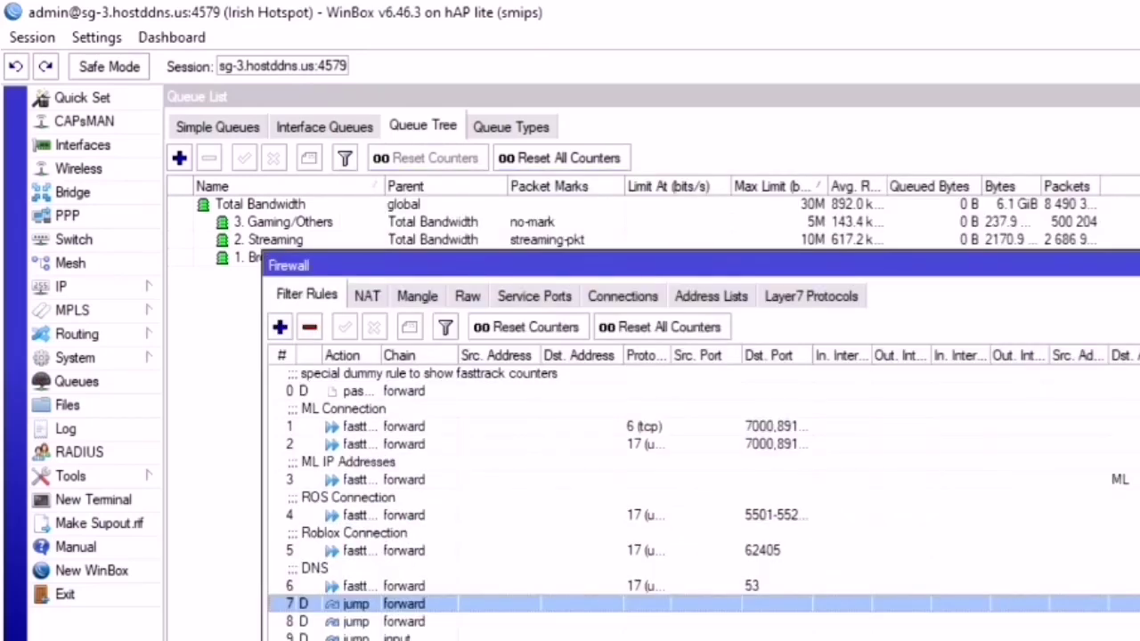